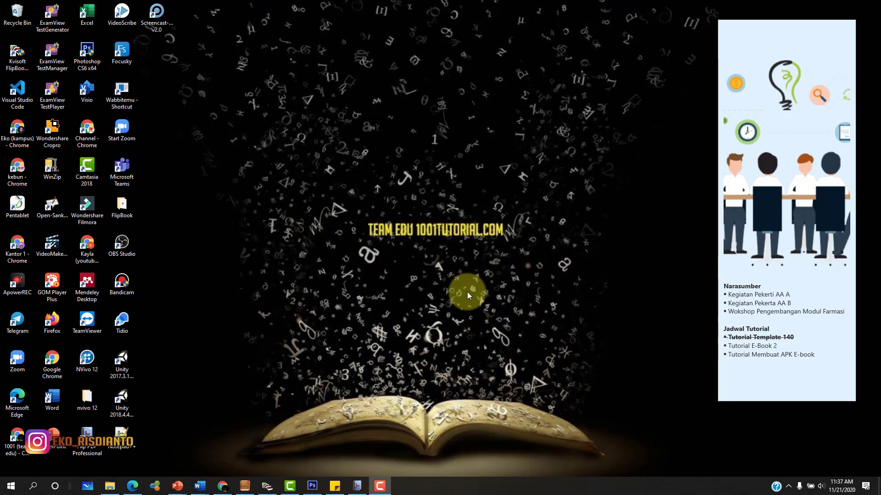
Show the Flash Player flipbook maximised, turn from its cover to pages 2-3, and peel the left page's corner
{"action": "left_click", "coordinate": [265, 489]}
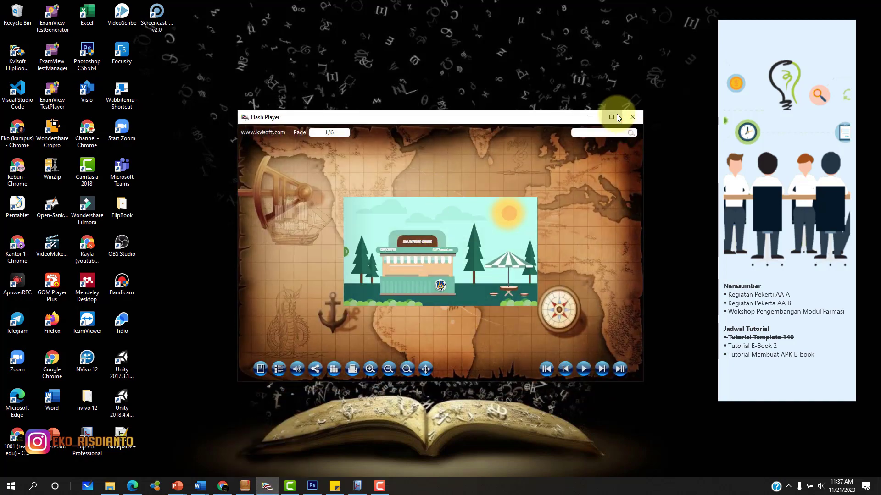
{"action": "left_click", "coordinate": [615, 116]}
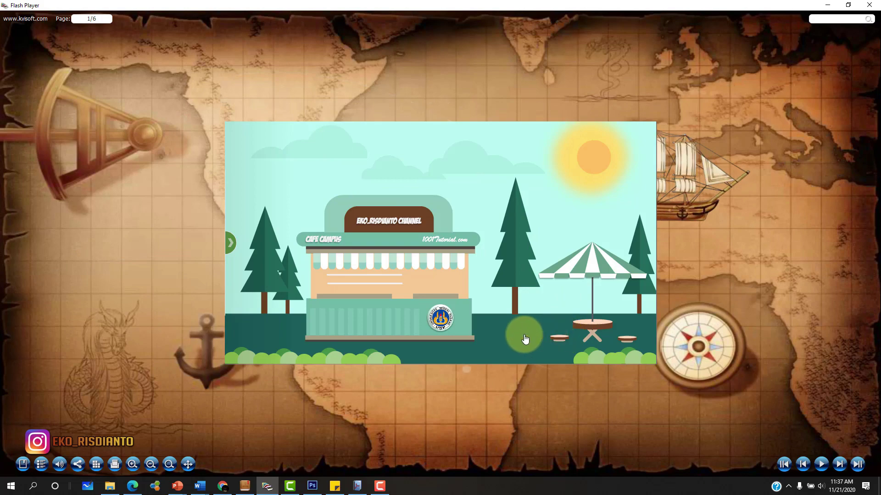
{"action": "mouse_move", "coordinate": [657, 361]}
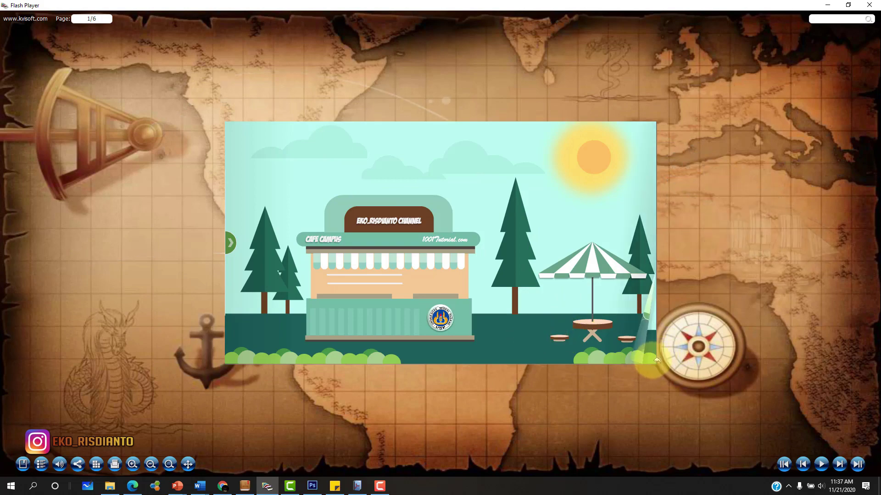
{"action": "left_click_drag", "start_coordinate": [657, 361], "coordinate": [2, 360]}
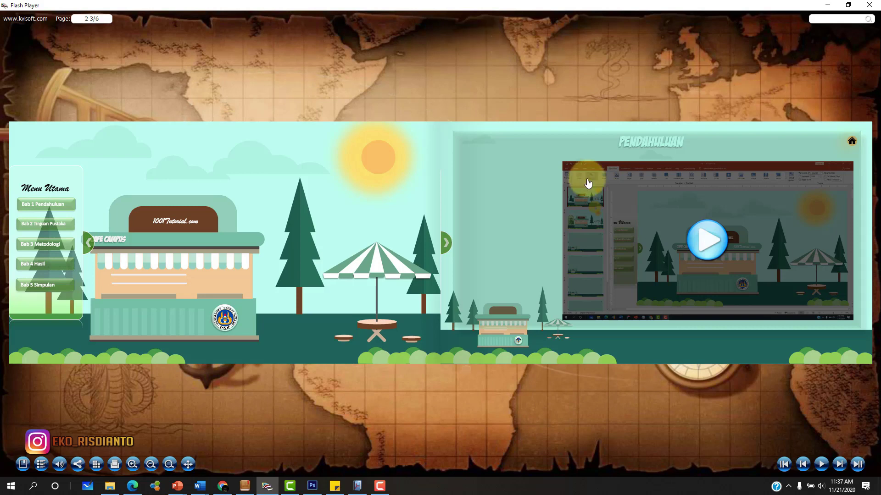
{"action": "mouse_move", "coordinate": [12, 360]}
{"action": "left_click_drag", "start_coordinate": [11, 360], "coordinate": [235, 335]}
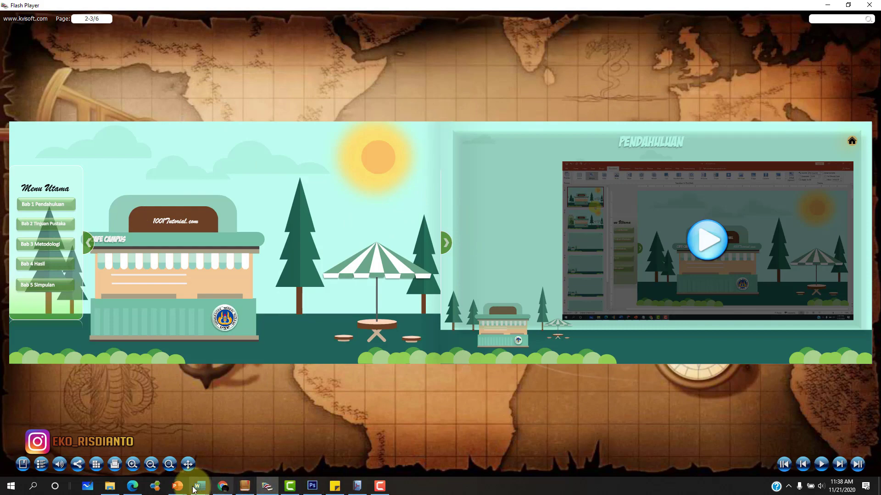
Switch to the PowerPoint presentation 140 and review its first slides as the flipbook's source
{"action": "mouse_move", "coordinate": [177, 486]}
{"action": "left_click", "coordinate": [344, 452]}
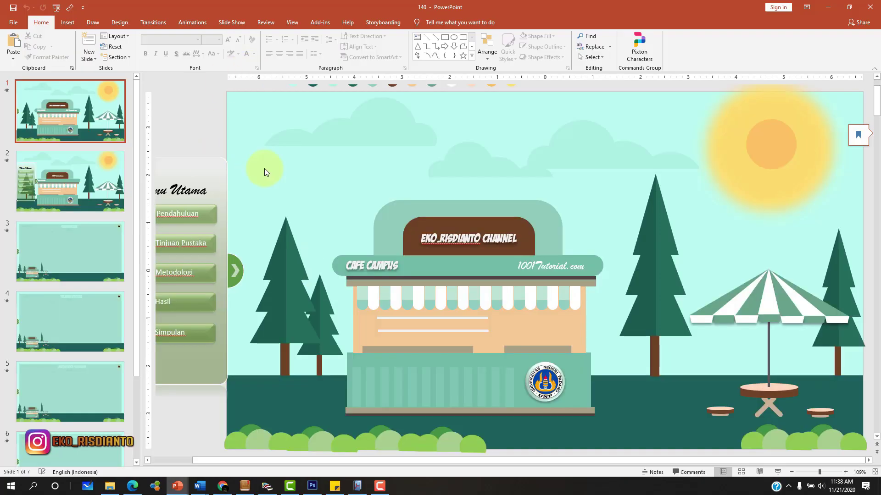
{"action": "left_click", "coordinate": [64, 179]}
{"action": "left_click", "coordinate": [63, 252]}
{"action": "left_click", "coordinate": [55, 129]}
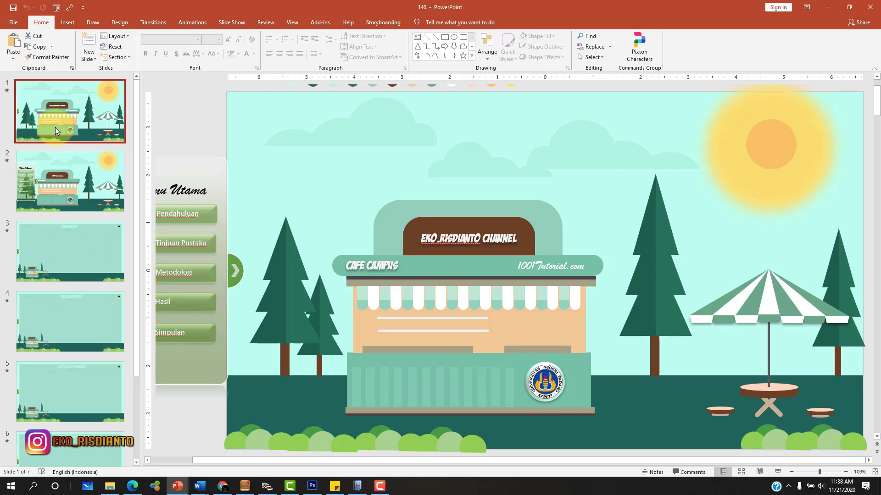
Return to the Flash Player flipbook, play and pause the Pendahuluan page's video, and peel the page corners
{"action": "left_click", "coordinate": [267, 486]}
{"action": "left_click_drag", "start_coordinate": [14, 369], "coordinate": [169, 334]}
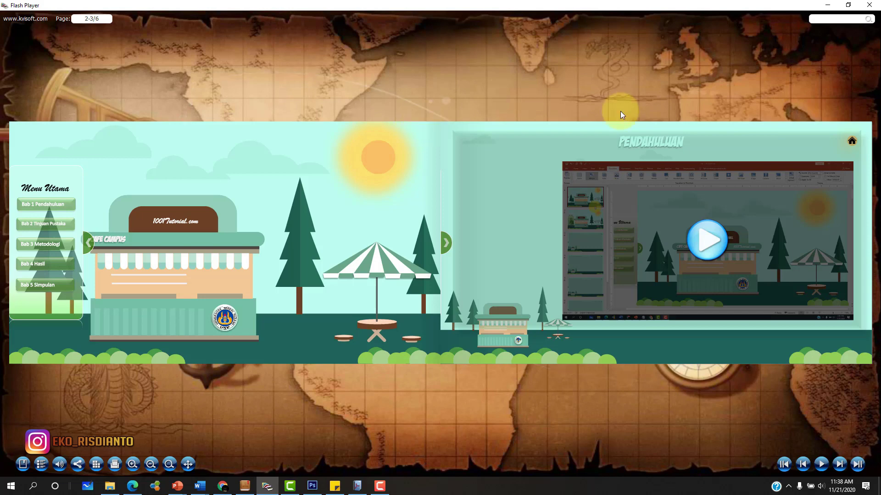
{"action": "left_click", "coordinate": [717, 245]}
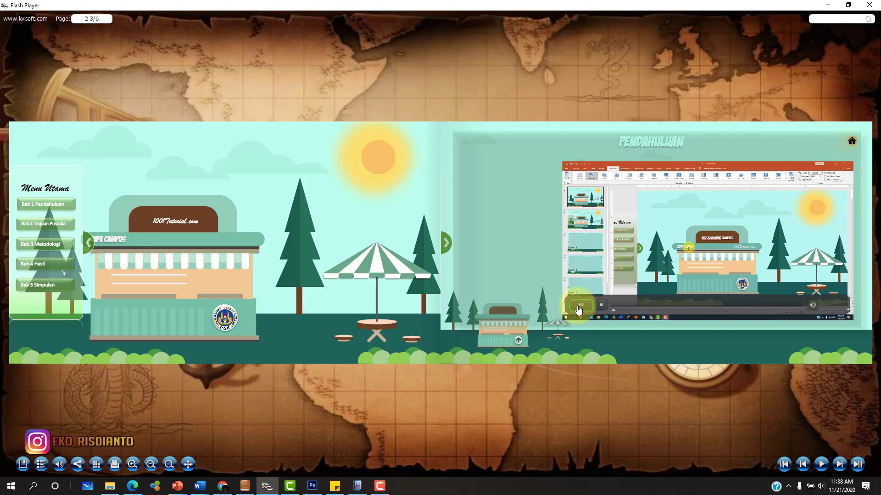
{"action": "left_click_drag", "start_coordinate": [849, 351], "coordinate": [683, 338]}
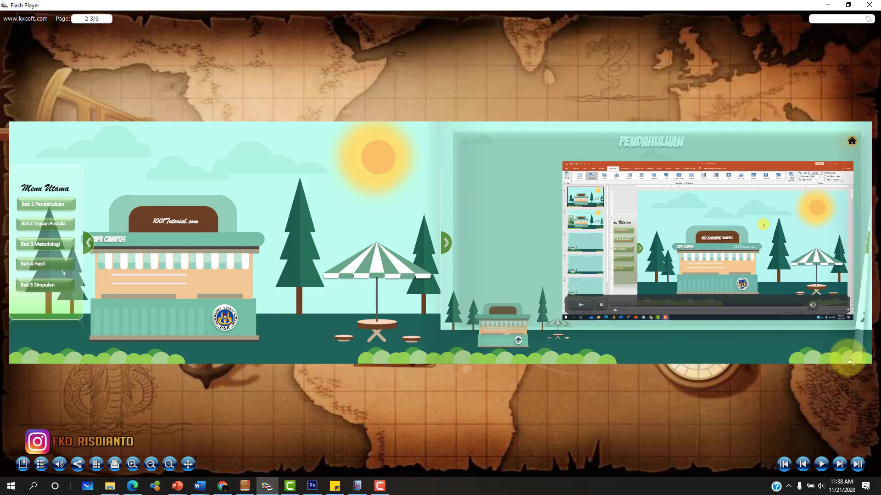
{"action": "left_click_drag", "start_coordinate": [858, 357], "coordinate": [702, 377]}
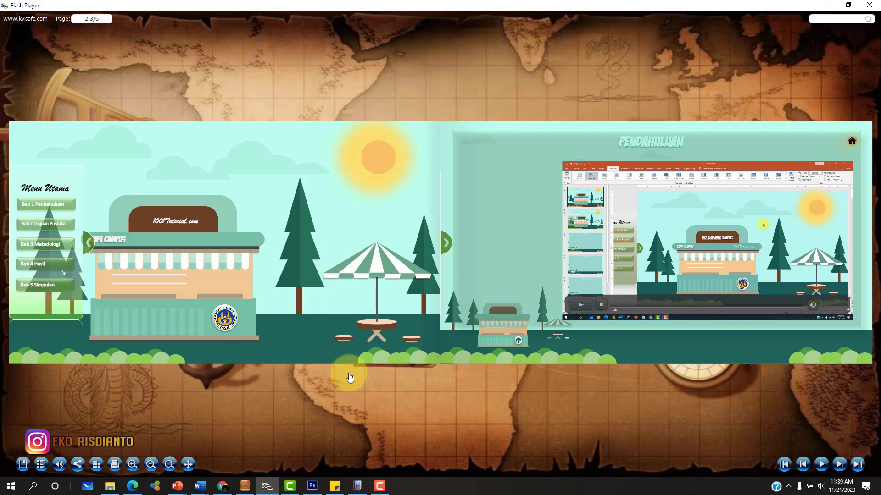
Minimise the PowerPoint presentation, bring up the EBROSURE digital book, and turn its cover to pages 2-3
{"action": "left_click", "coordinate": [247, 487]}
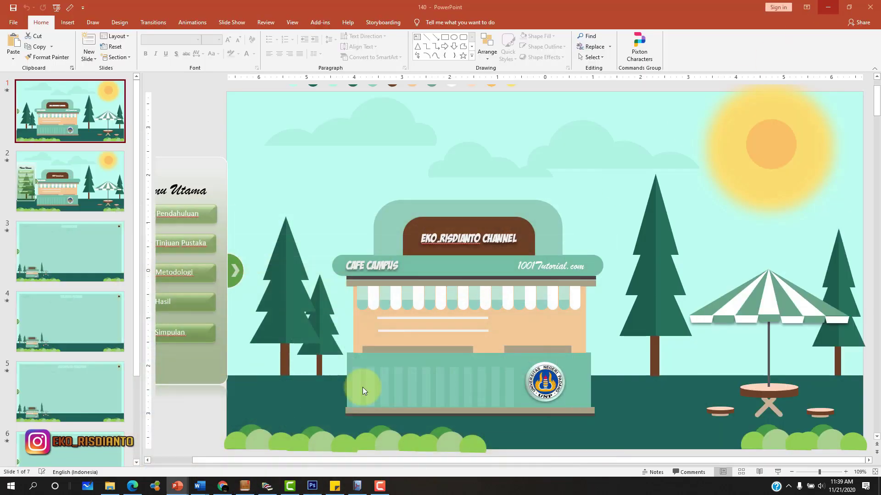
{"action": "left_click", "coordinate": [828, 7]}
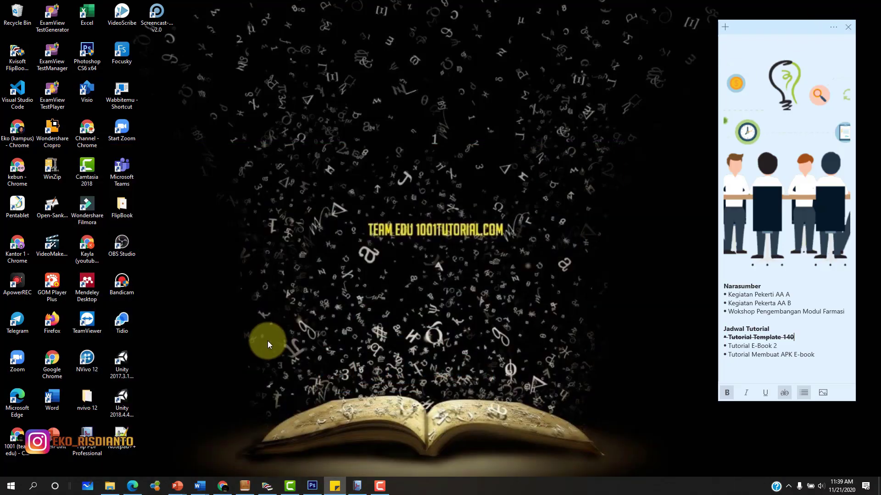
{"action": "left_click", "coordinate": [249, 490]}
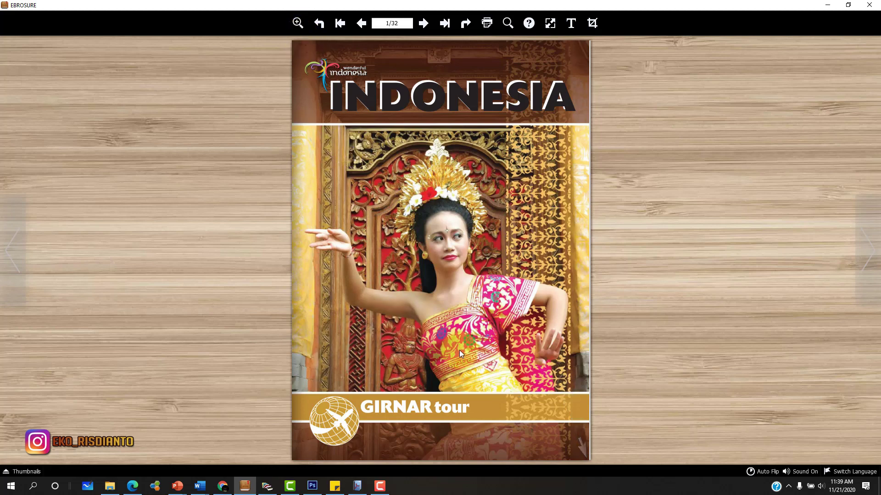
{"action": "left_click", "coordinate": [544, 431]}
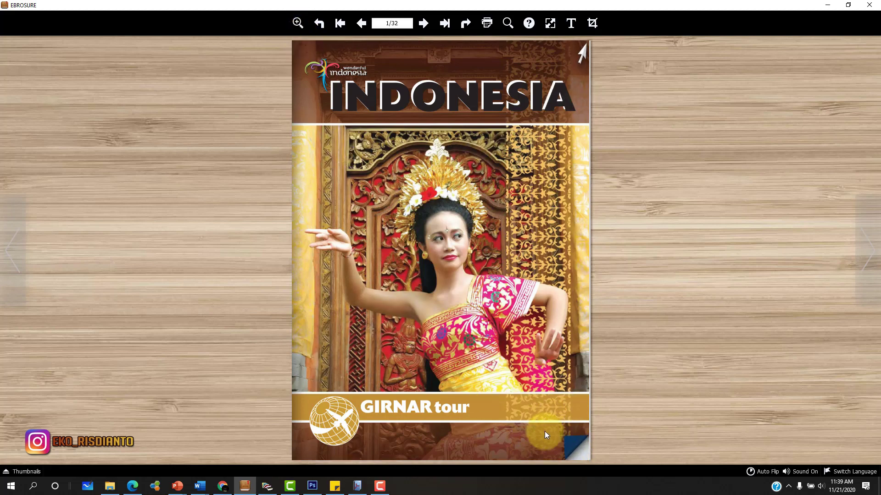
{"action": "left_click_drag", "start_coordinate": [544, 431], "coordinate": [92, 409]}
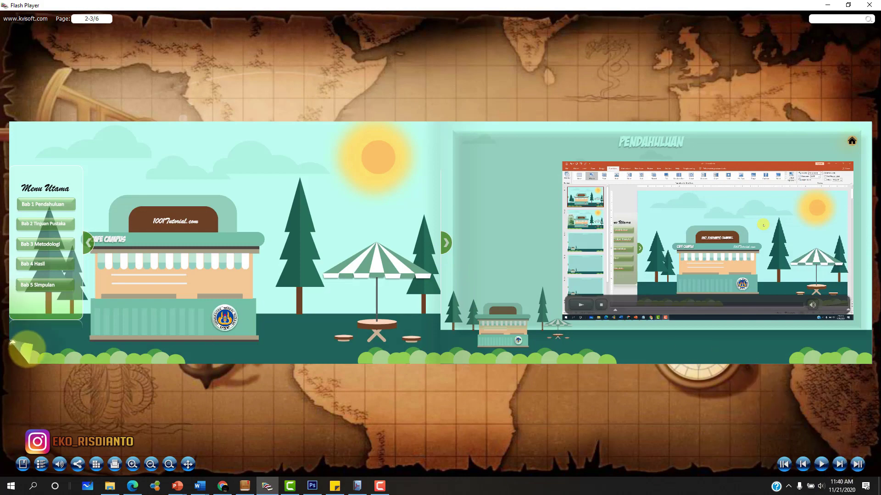
Peel the Flash Player flipbook's left page for comparison, minimise that window, and turn the EBROSURE book to pages 4-5
{"action": "left_click", "coordinate": [13, 342]}
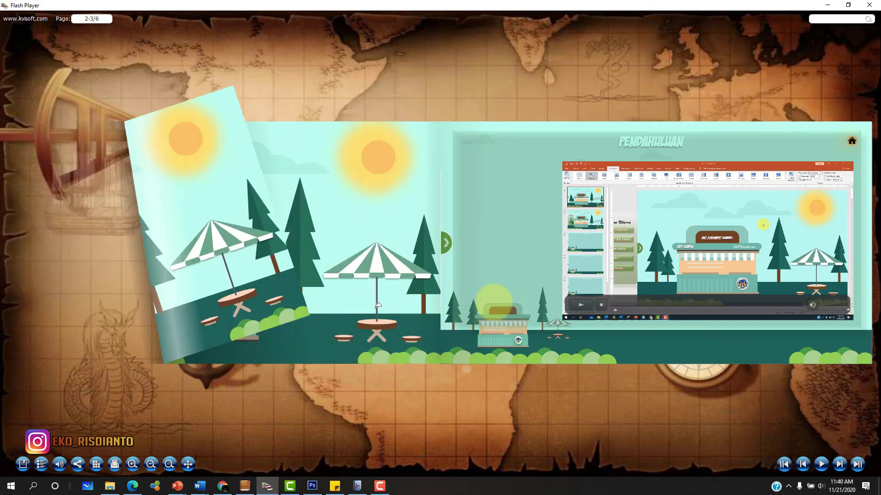
{"action": "left_click", "coordinate": [826, 6]}
{"action": "left_click_drag", "start_coordinate": [714, 456], "coordinate": [69, 353]}
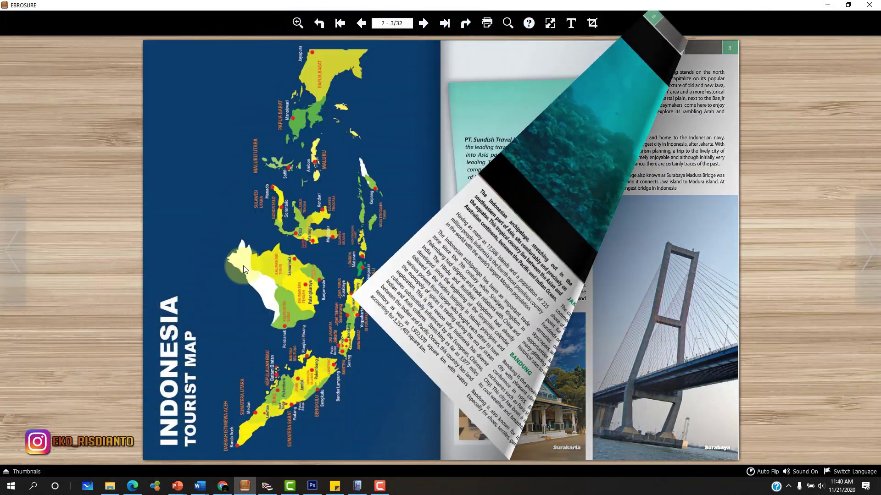
{"action": "left_click_drag", "start_coordinate": [244, 269], "coordinate": [171, 375]}
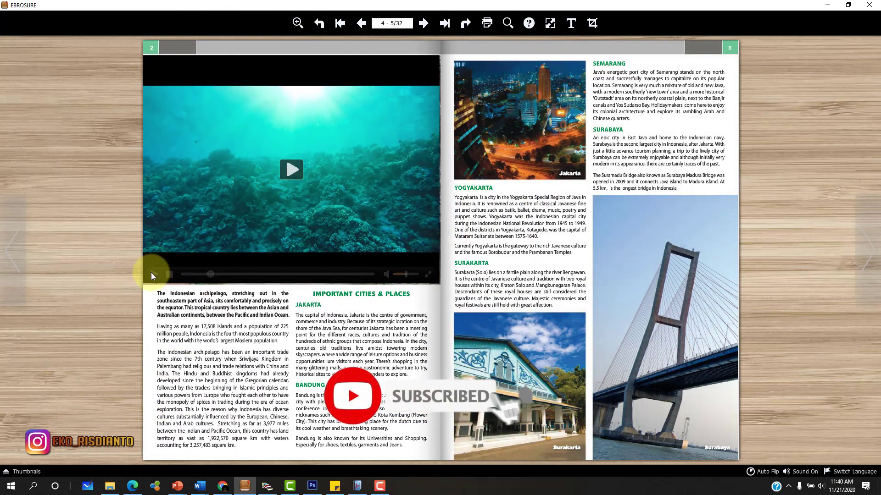
Play the embedded video in the EBROSURE book, turn back to pages 2-3, and return to pages 4-5
{"action": "left_click", "coordinate": [151, 274]}
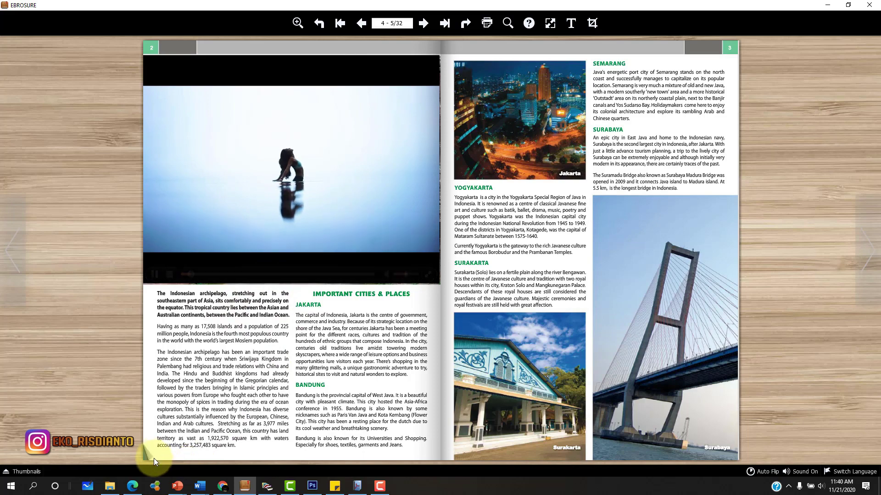
{"action": "left_click_drag", "start_coordinate": [161, 445], "coordinate": [305, 296]}
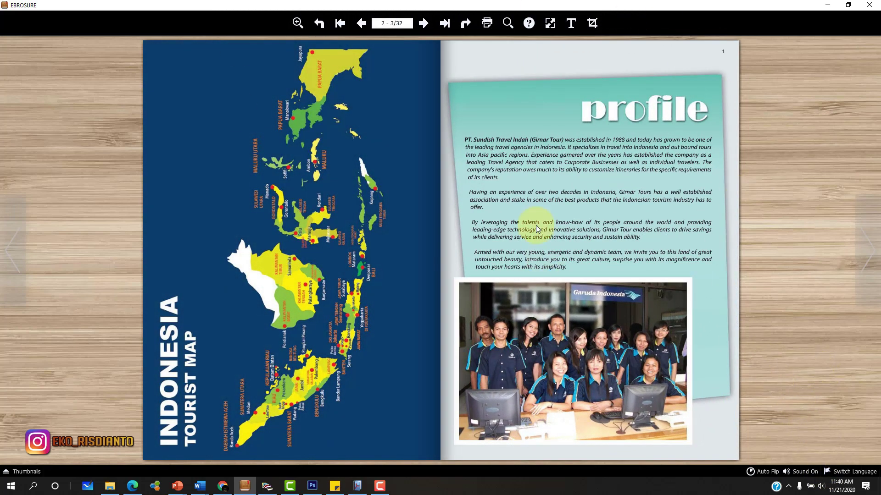
{"action": "left_click_drag", "start_coordinate": [735, 453], "coordinate": [136, 410]}
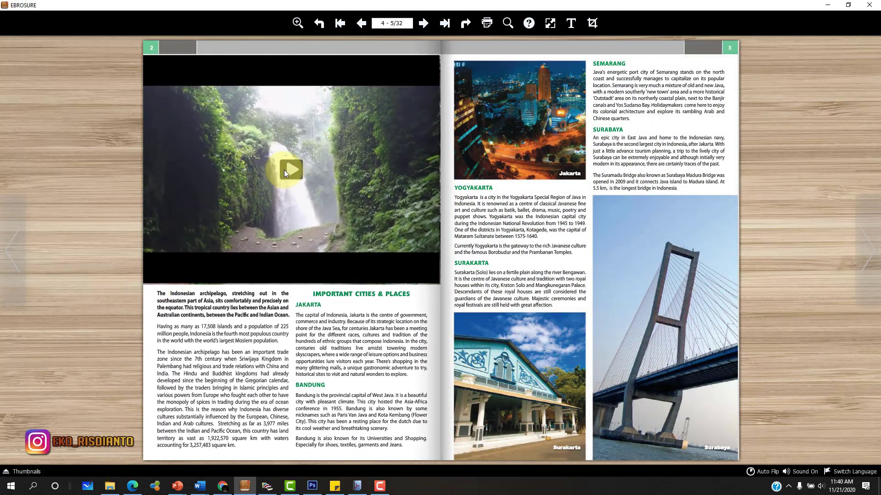
Resume and pause the waterfall video, play it in full screen, and return to the book's pages
{"action": "left_click", "coordinate": [285, 170]}
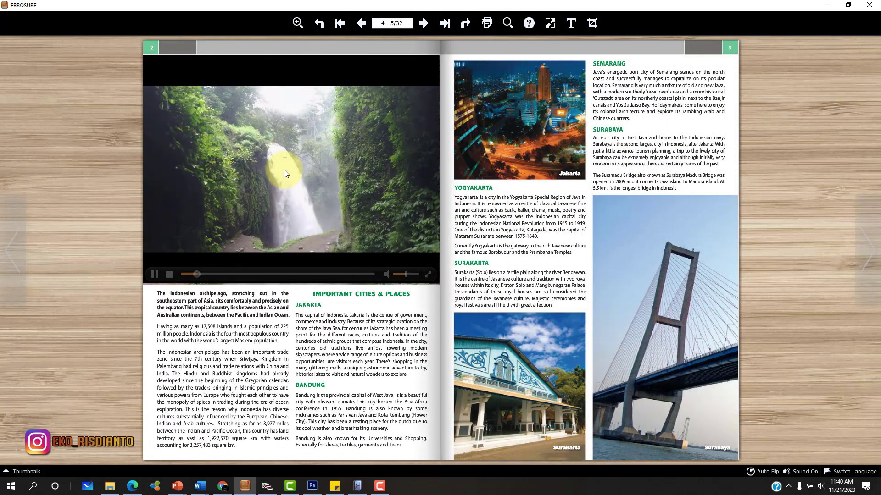
{"action": "left_click", "coordinate": [154, 274]}
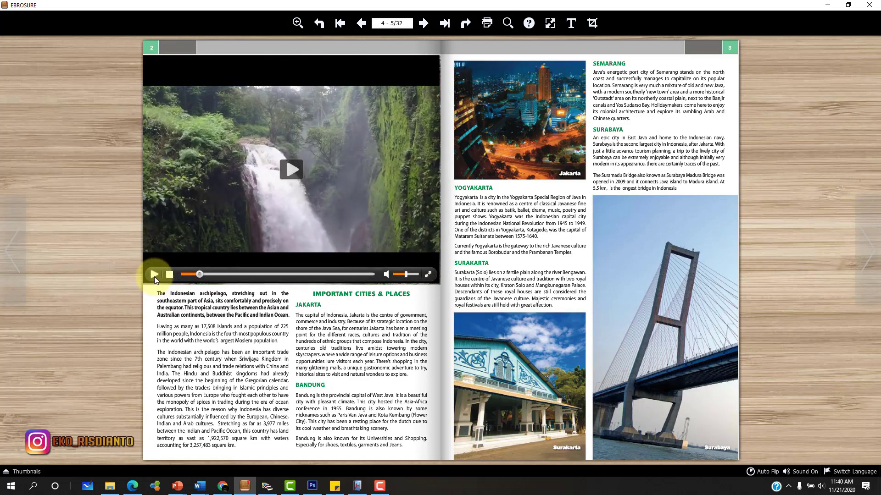
{"action": "left_click", "coordinate": [428, 274]}
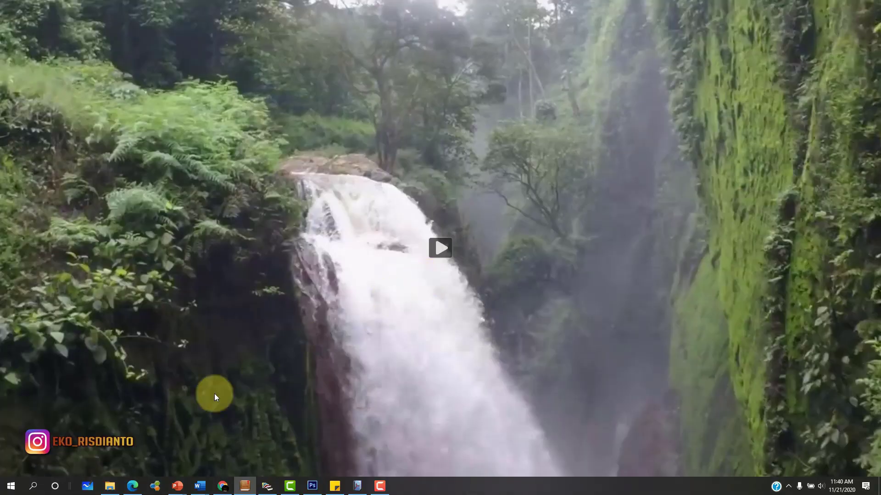
{"action": "left_click", "coordinate": [440, 247]}
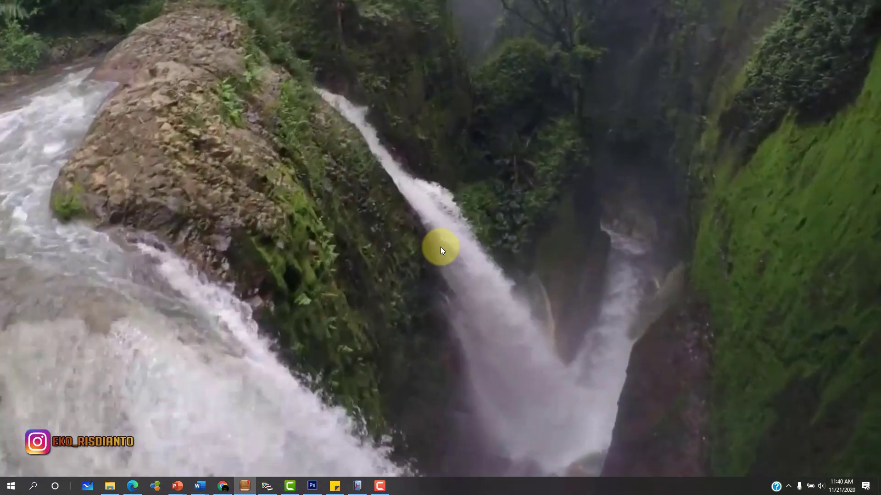
{"action": "key", "text": "Escape"}
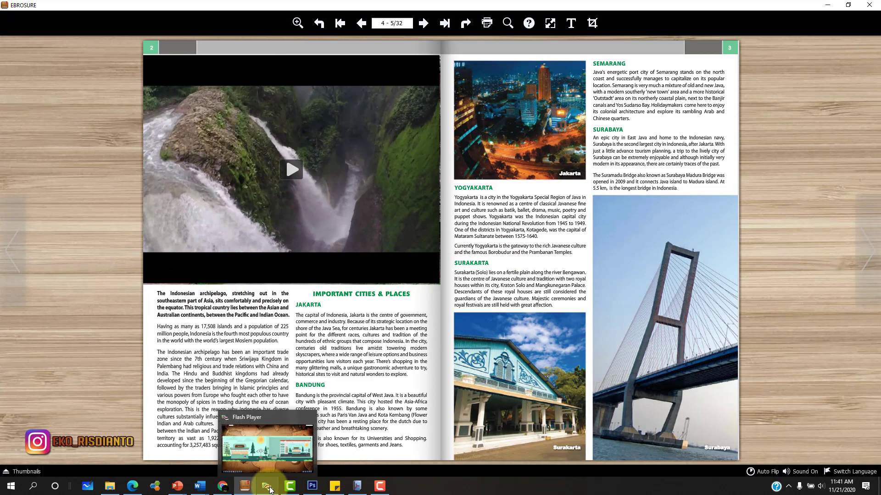
Switch to the Flash Player flipbook, turn forward to pages 4-5, and turn back to pages 2-3
{"action": "left_click", "coordinate": [270, 489]}
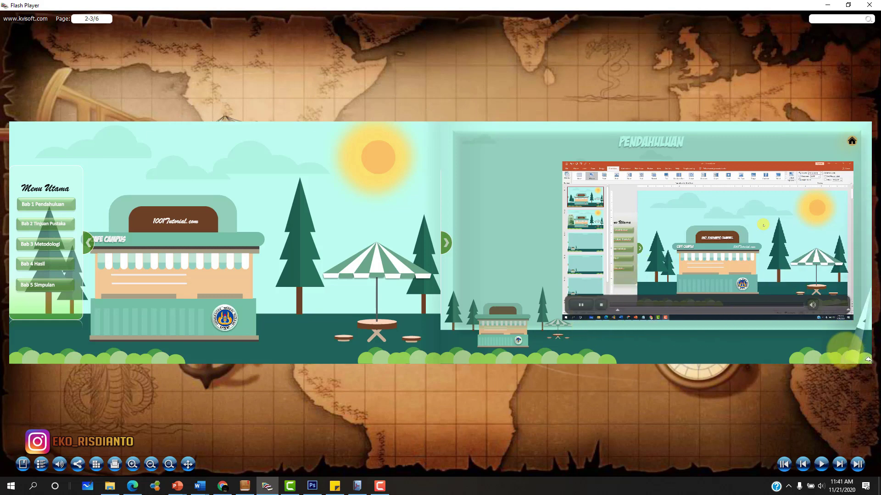
{"action": "left_click_drag", "start_coordinate": [867, 360], "coordinate": [115, 378]}
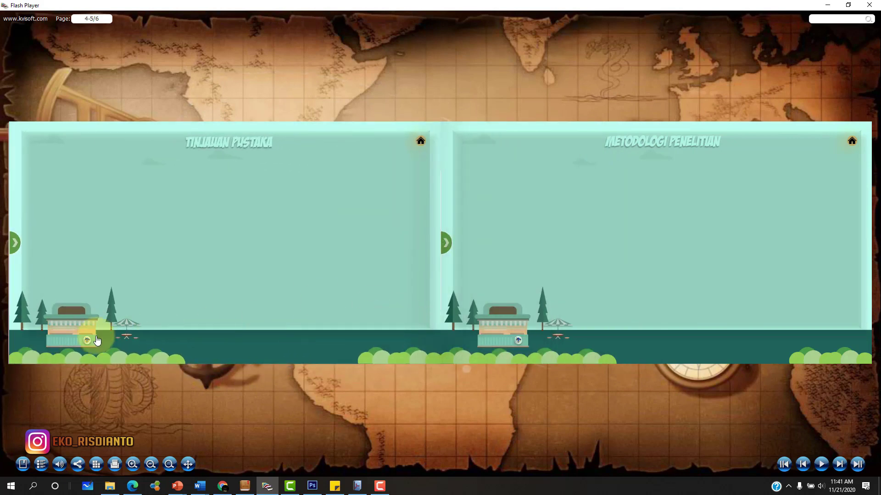
{"action": "left_click_drag", "start_coordinate": [34, 348], "coordinate": [10, 428]}
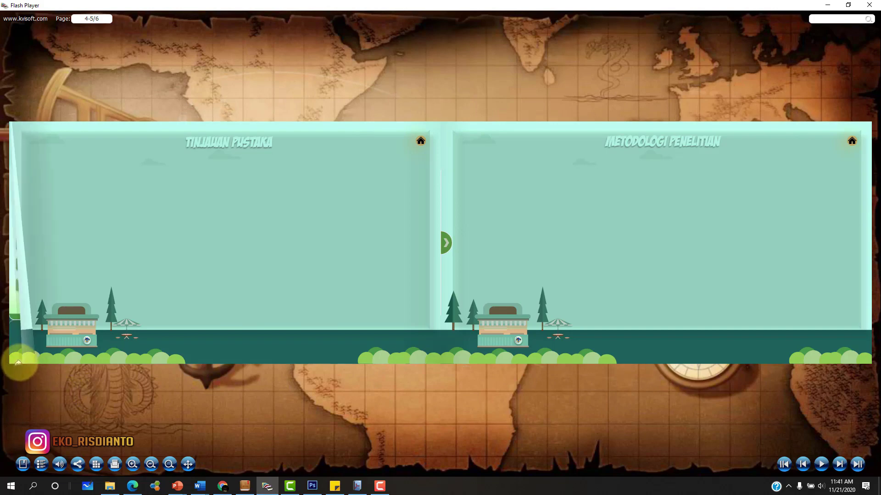
{"action": "left_click_drag", "start_coordinate": [20, 358], "coordinate": [877, 372]}
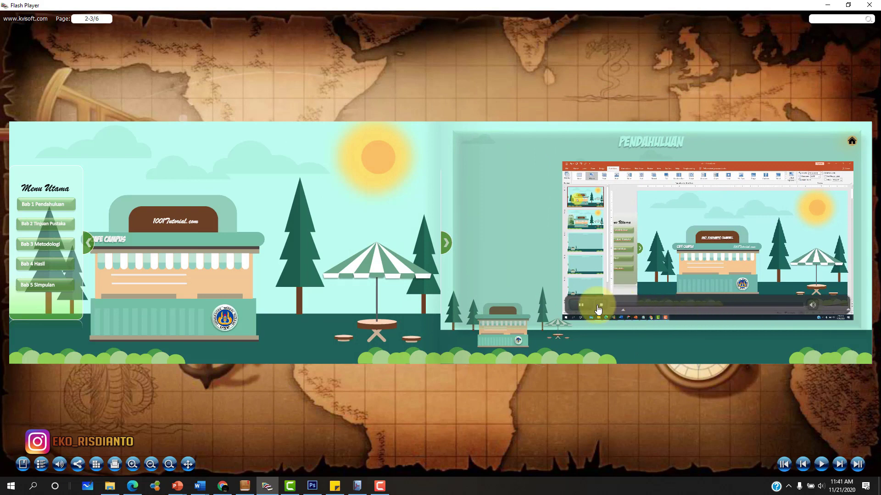
Pause the Pendahuluan video, turn the flipbook to pages 4-5, and peel the Metodologi Penelitian page's corner
{"action": "left_click", "coordinate": [581, 305]}
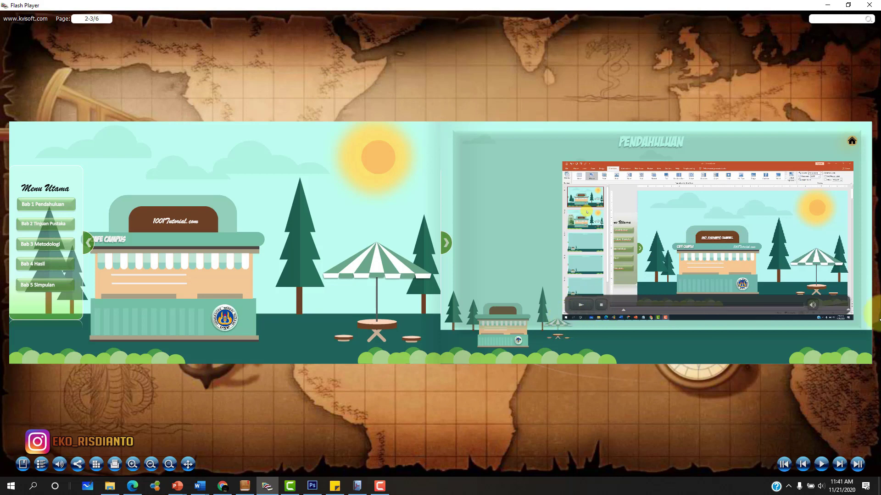
{"action": "left_click_drag", "start_coordinate": [854, 318], "coordinate": [119, 416]}
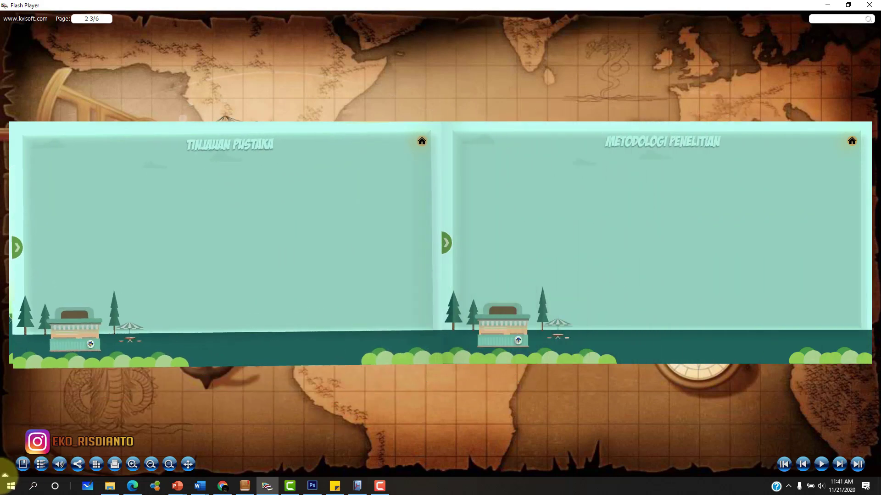
{"action": "left_click", "coordinate": [410, 306]}
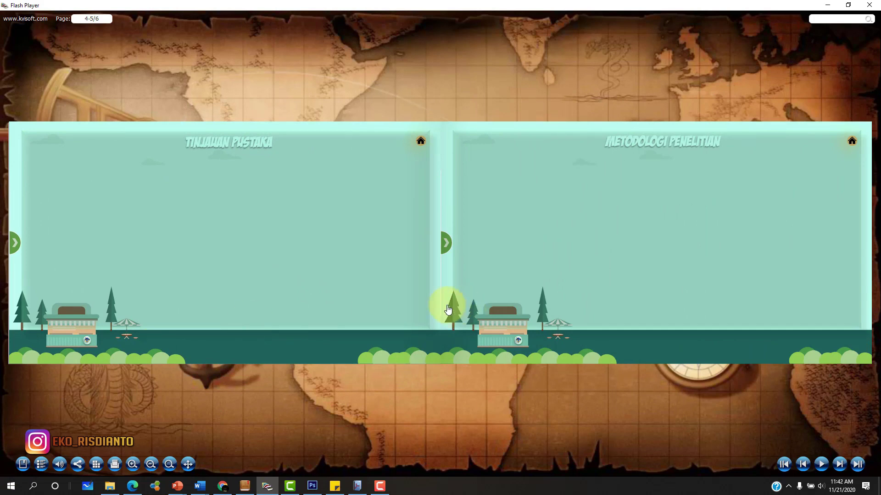
{"action": "left_click_drag", "start_coordinate": [859, 342], "coordinate": [678, 348]}
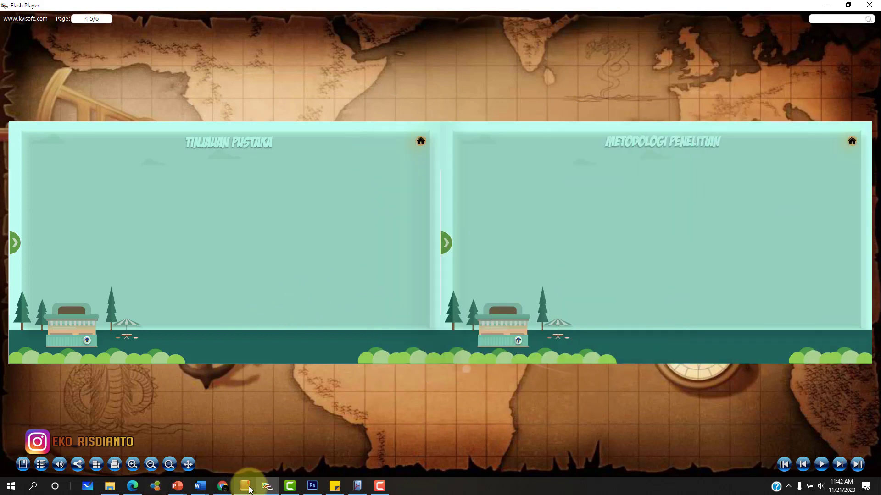
Switch to the EBROSURE book, turn from pages 4-5 to pages 6-7, and view them in full screen before returning to the window
{"action": "left_click", "coordinate": [246, 487]}
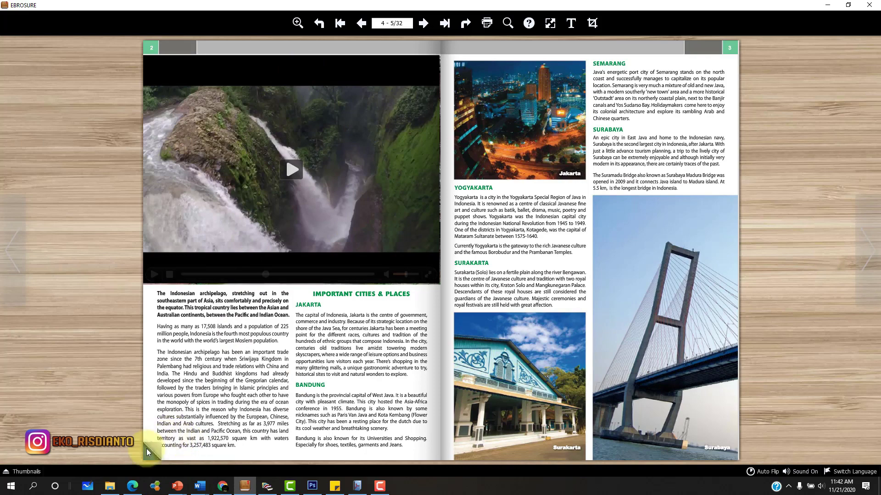
{"action": "left_click_drag", "start_coordinate": [158, 437], "coordinate": [413, 317]}
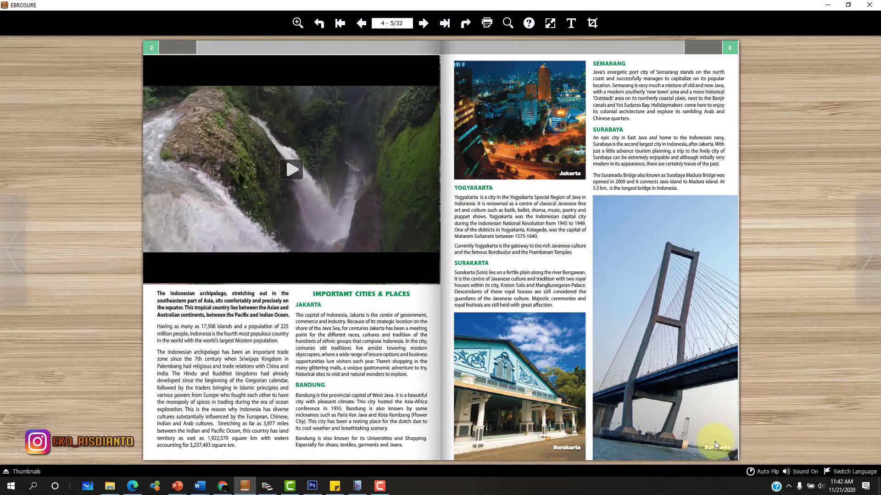
{"action": "left_click_drag", "start_coordinate": [715, 445], "coordinate": [158, 459]}
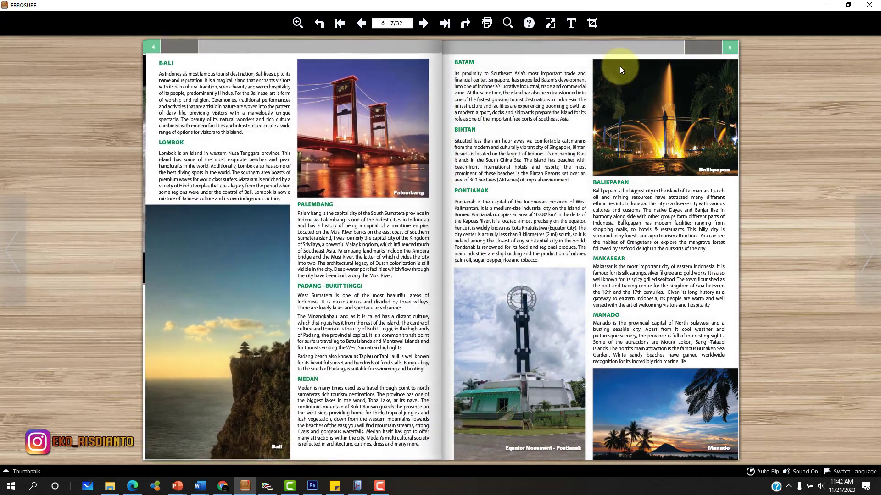
{"action": "left_click", "coordinate": [550, 23]}
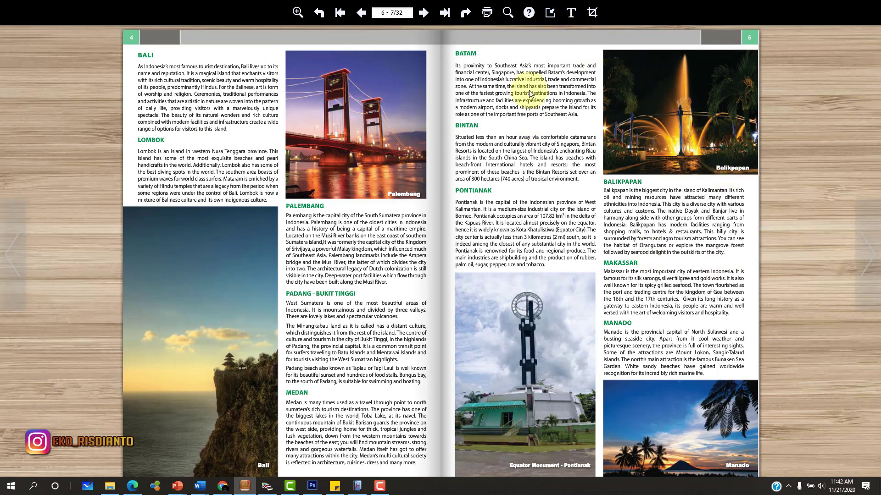
{"action": "left_click", "coordinate": [550, 16]}
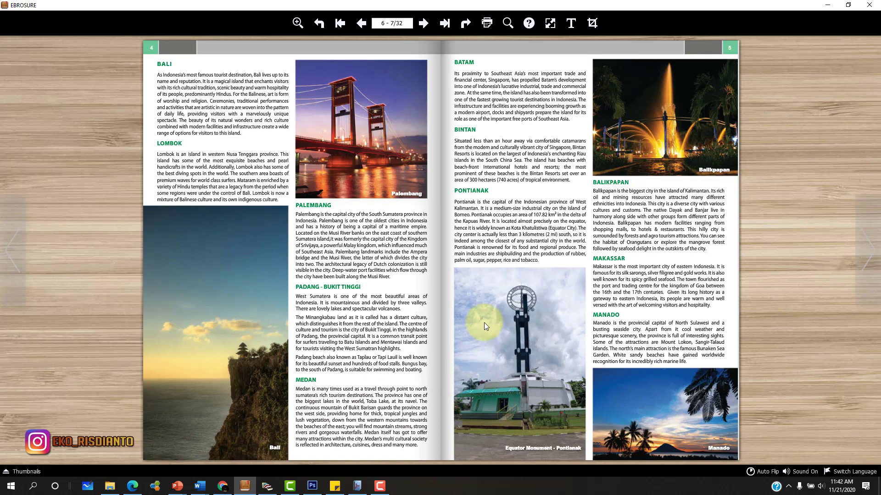
Turn to pages 8-9, play the anatomy video, view it in full screen, and pause it back on the page
{"action": "left_click", "coordinate": [722, 450]}
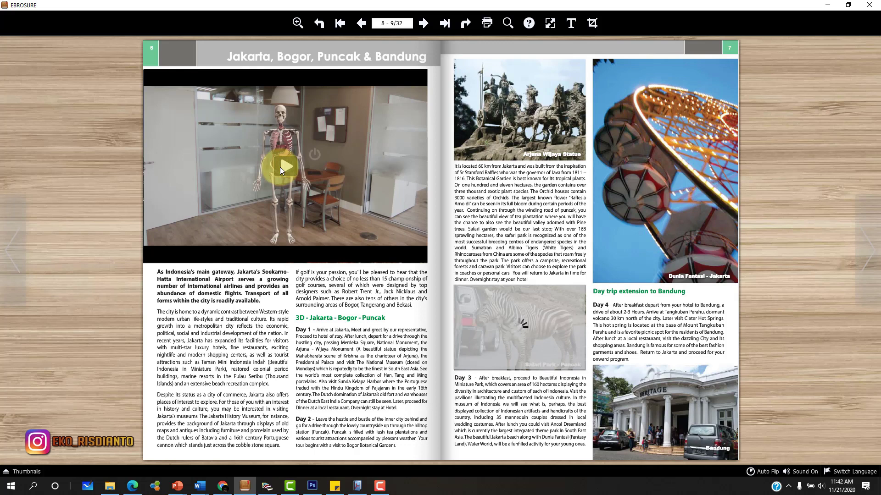
{"action": "left_click", "coordinate": [280, 167]}
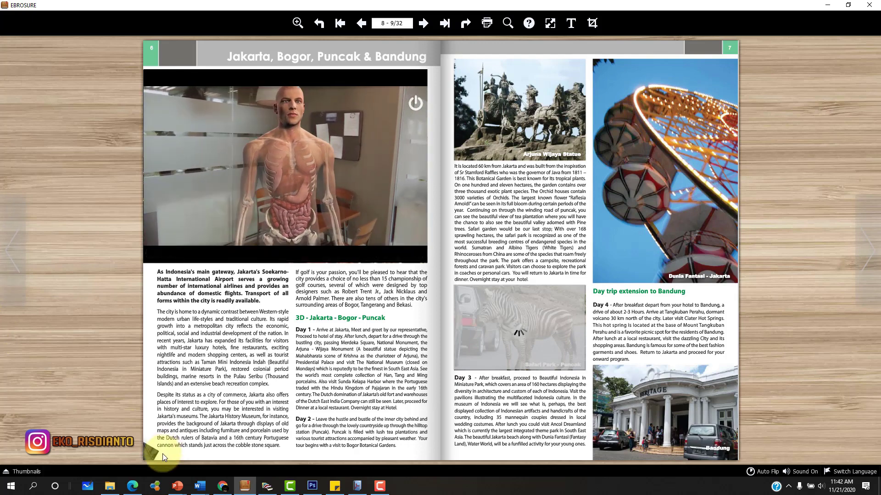
{"action": "left_click_drag", "start_coordinate": [162, 453], "coordinate": [222, 406]}
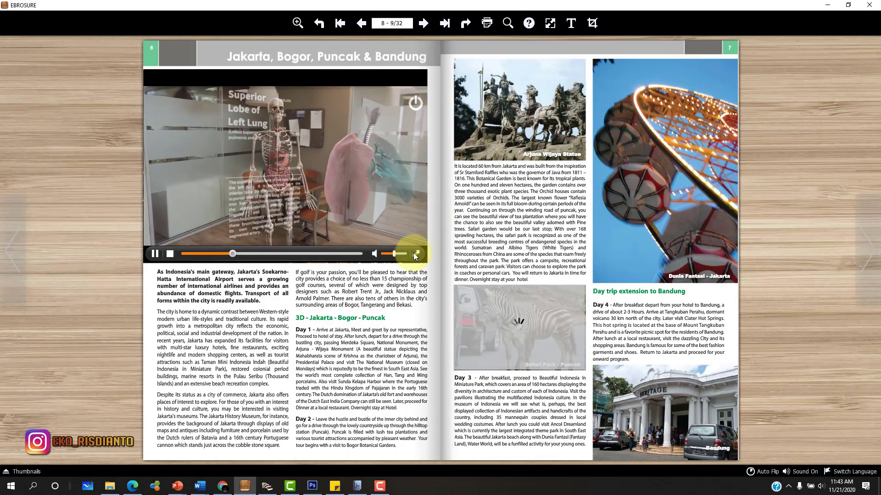
{"action": "left_click", "coordinate": [415, 253]}
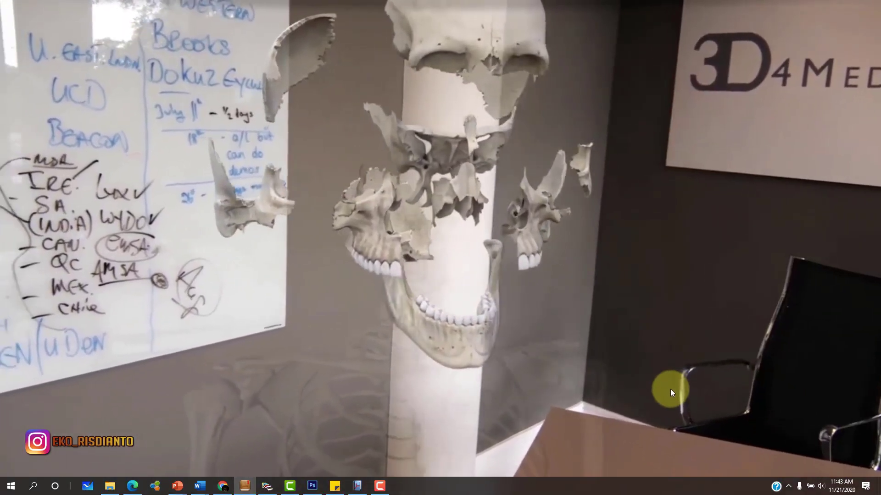
{"action": "key", "text": "Escape"}
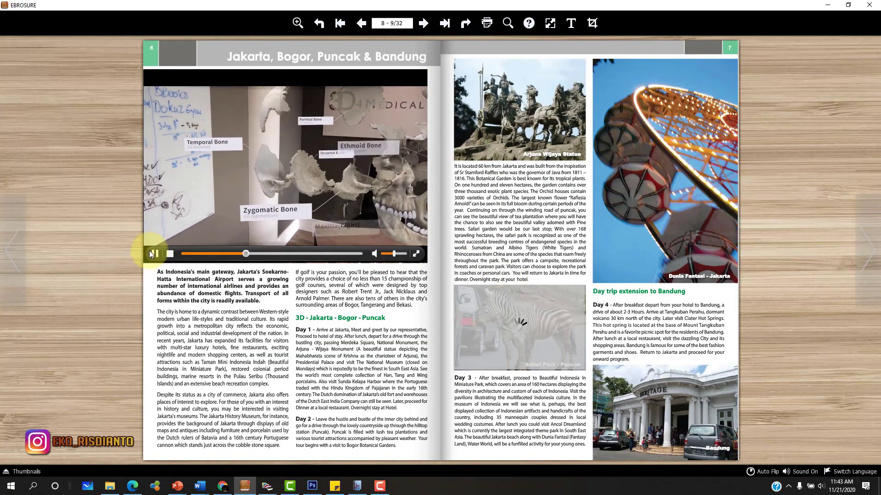
{"action": "left_click", "coordinate": [153, 255]}
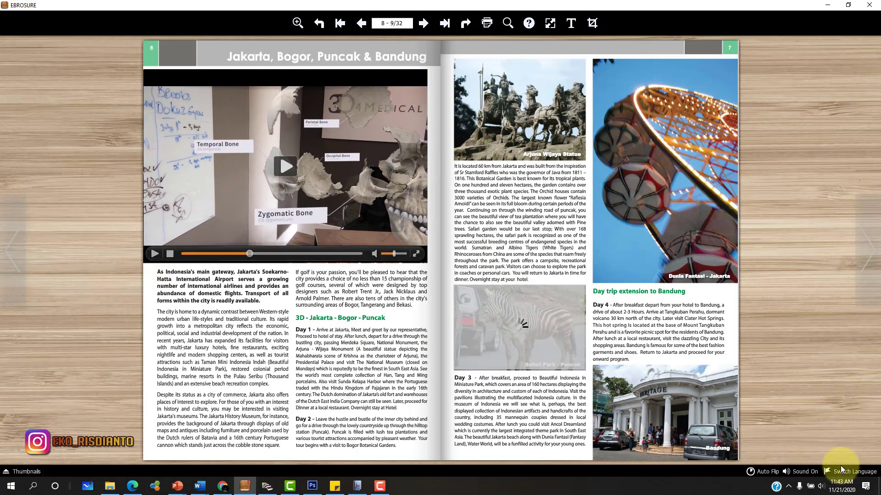
Turn the book forward to pages 14-15, then play and pause the video on the Surabaya, Malang & Mt Bromo page
{"action": "left_click", "coordinate": [729, 457]}
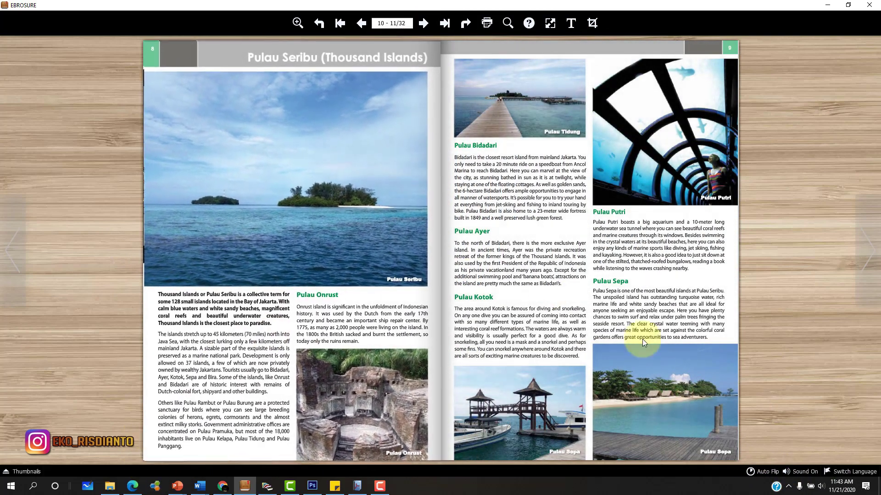
{"action": "left_click", "coordinate": [717, 447]}
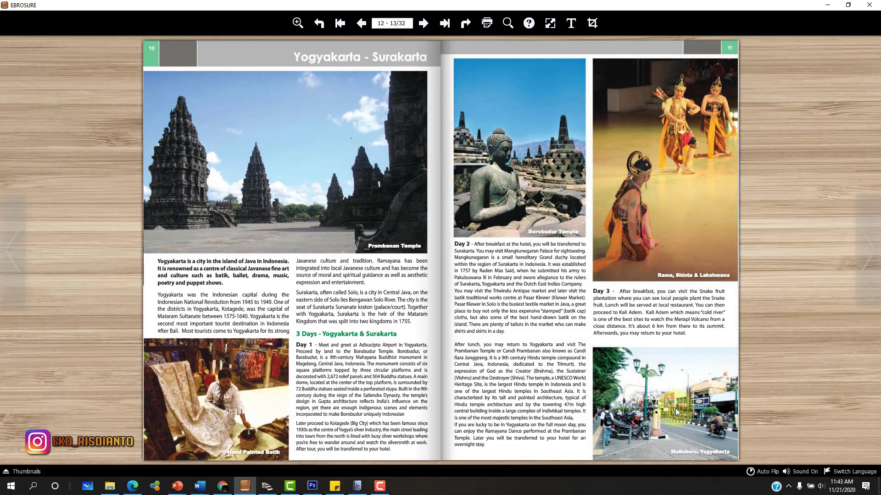
{"action": "left_click", "coordinate": [723, 454]}
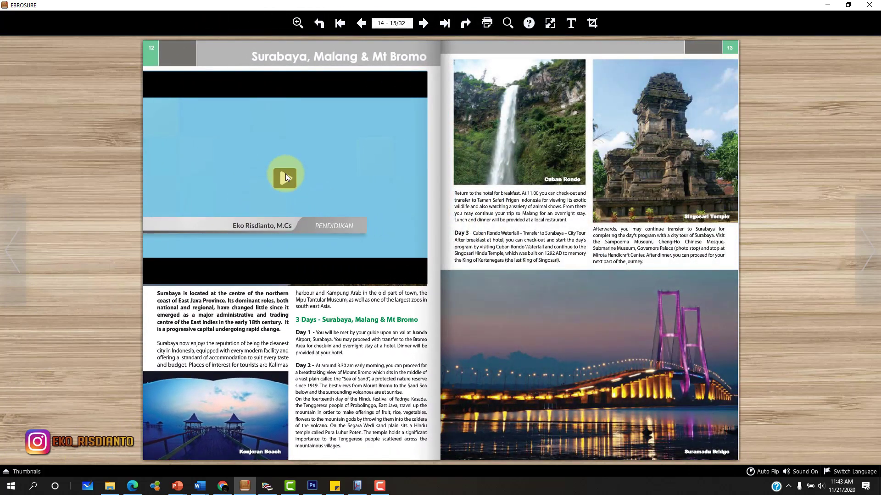
{"action": "left_click", "coordinate": [286, 174]}
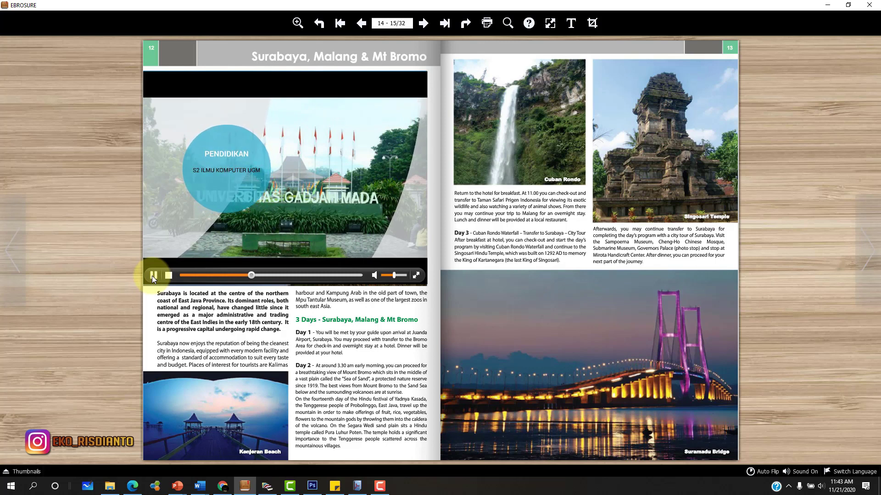
{"action": "left_click", "coordinate": [152, 276]}
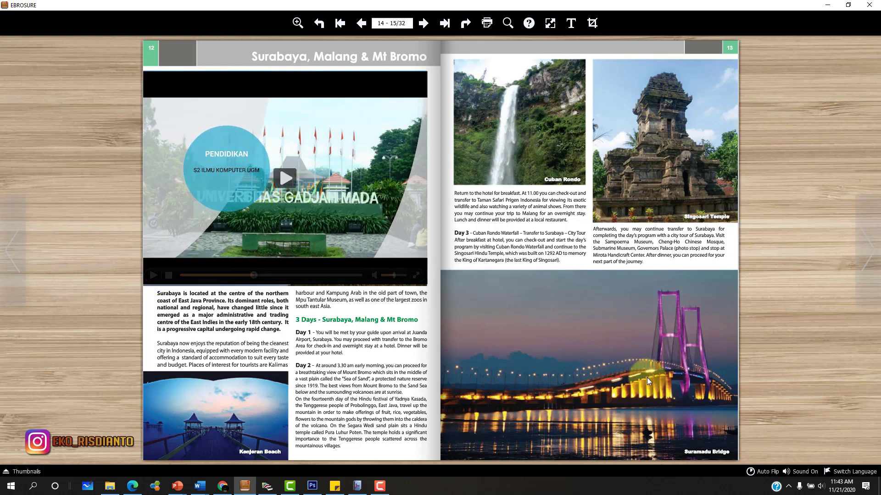
Turn to pages 16-17, continue forward to the back cover, and return to the front cover
{"action": "left_click", "coordinate": [725, 445]}
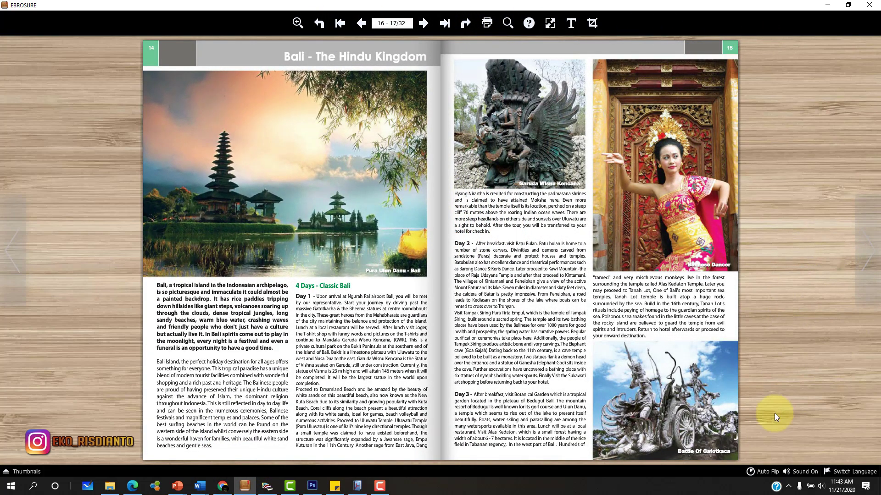
{"action": "left_click", "coordinate": [870, 255]}
{"action": "left_click", "coordinate": [870, 254]}
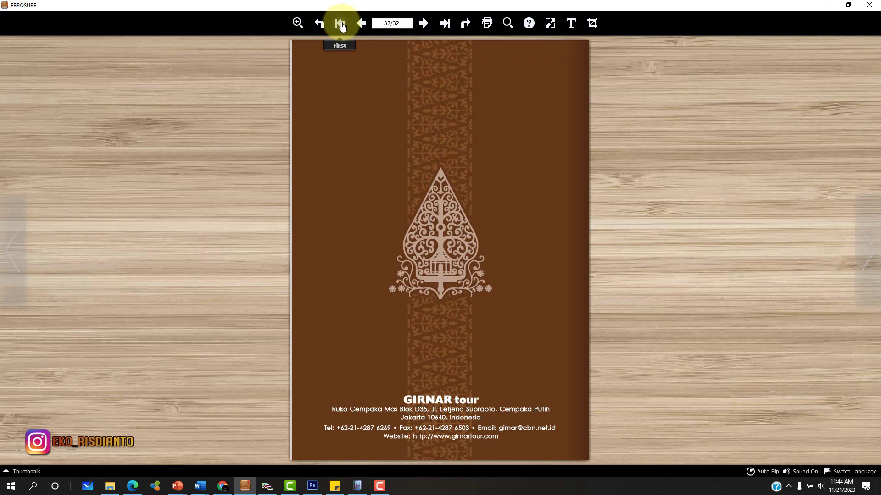
{"action": "left_click", "coordinate": [340, 24]}
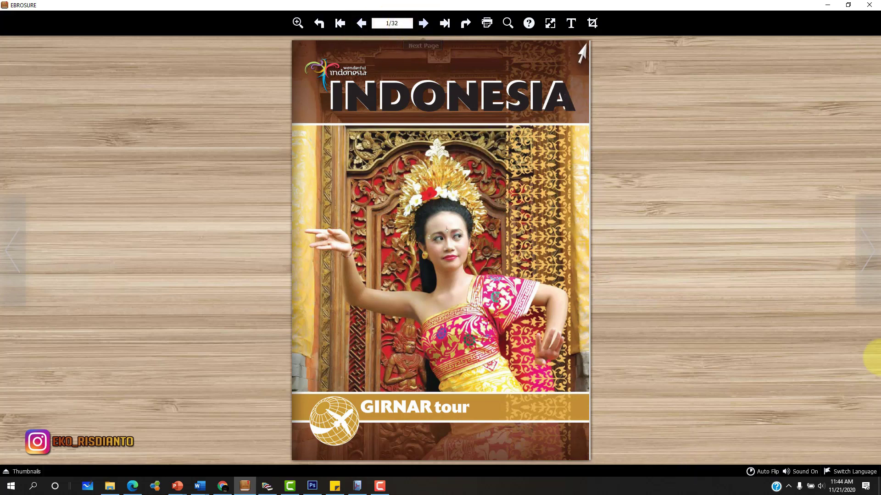
Turn forward to pages 4-5, jump to the last page, and turn back to pages 26-27
{"action": "left_click", "coordinate": [425, 24]}
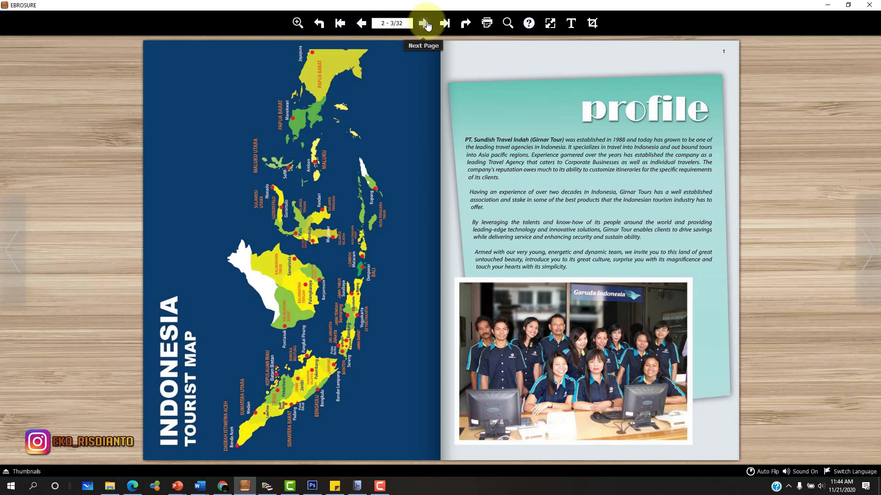
{"action": "left_click", "coordinate": [425, 24]}
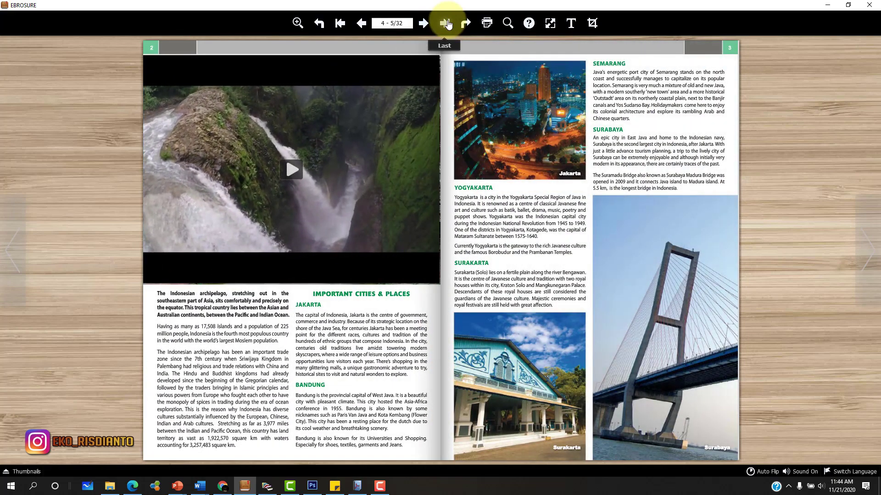
{"action": "left_click", "coordinate": [446, 24]}
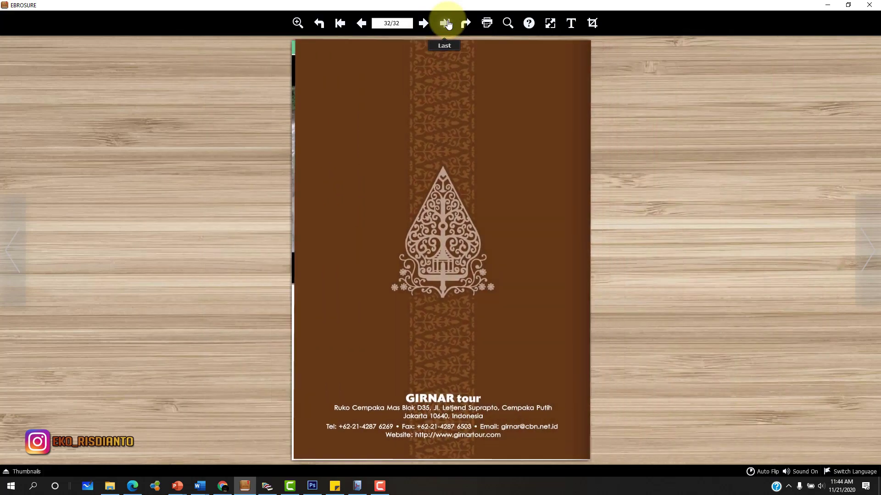
{"action": "left_click", "coordinate": [13, 259]}
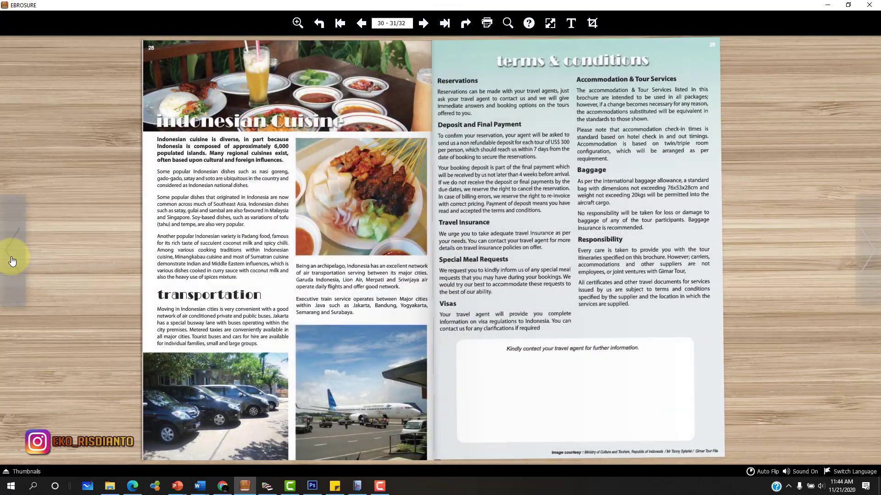
{"action": "left_click", "coordinate": [13, 261]}
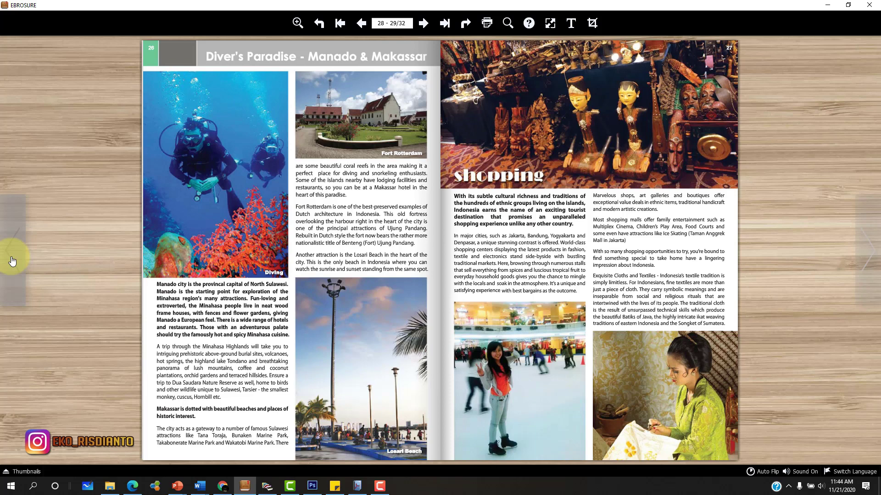
{"action": "left_click", "coordinate": [13, 261]}
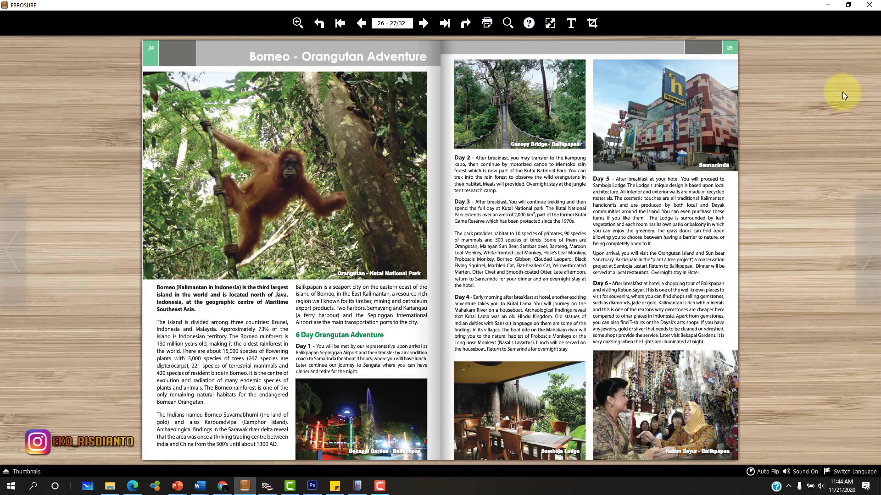
View the book's print options, close them without printing, and open the text search
{"action": "left_click", "coordinate": [487, 28]}
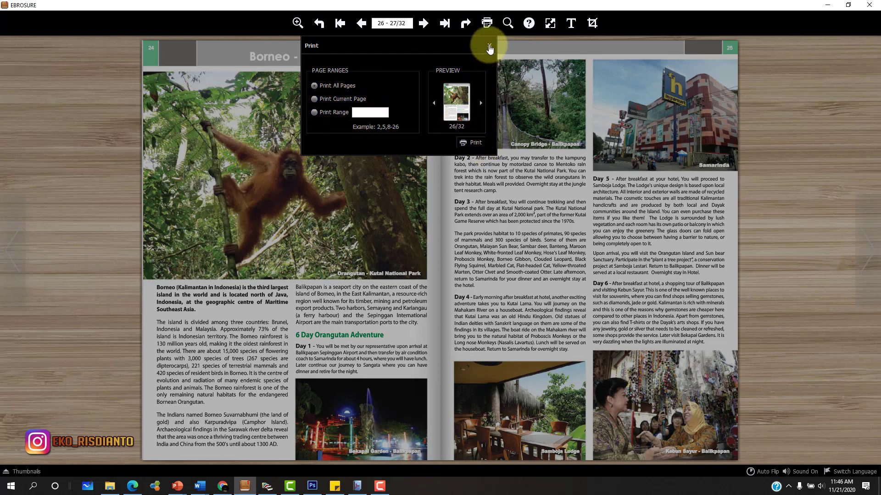
{"action": "left_click", "coordinate": [489, 46]}
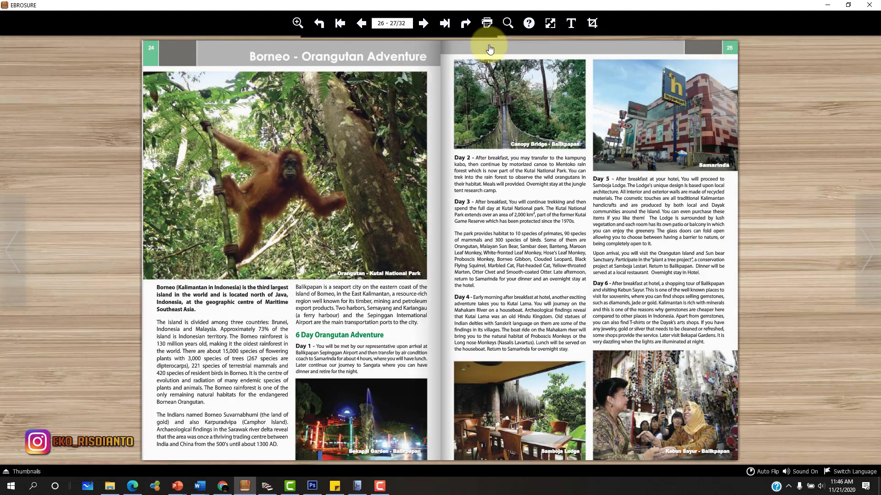
{"action": "left_click", "coordinate": [507, 24]}
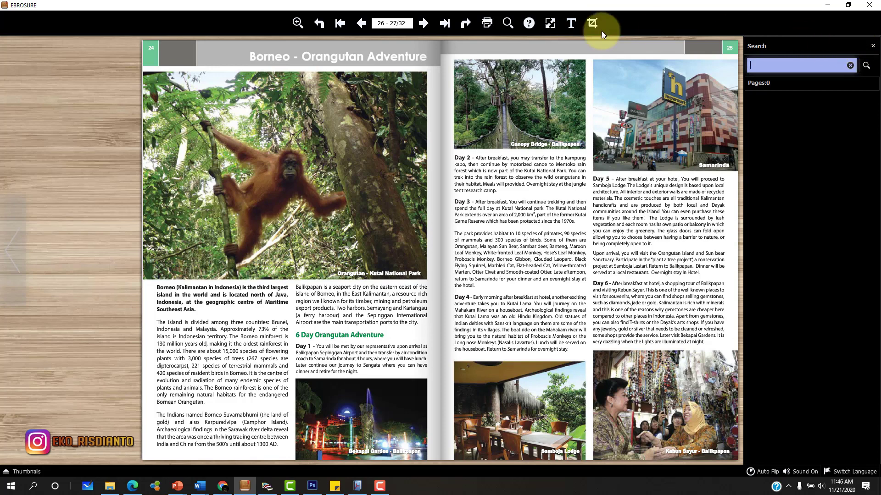
Highlight the opening words of the Day 2 paragraph with text selection, close the search, and leave text selection mode
{"action": "left_click", "coordinate": [570, 23]}
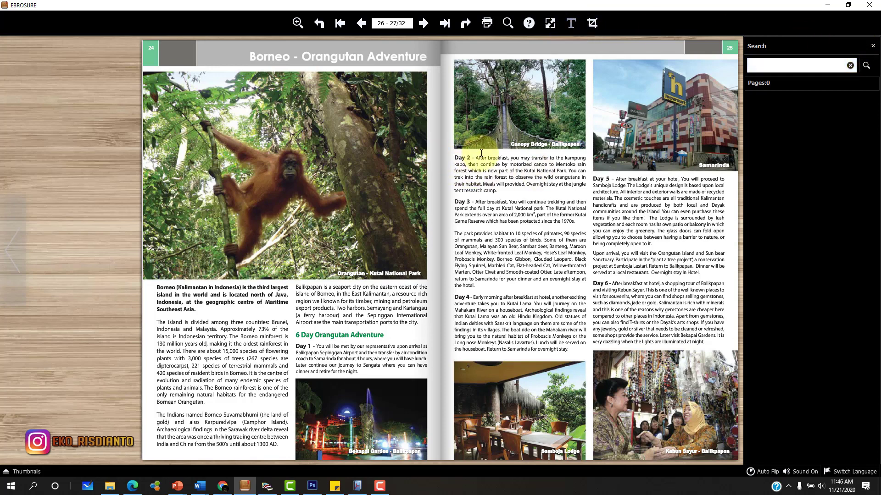
{"action": "left_click_drag", "start_coordinate": [480, 160], "coordinate": [544, 106]}
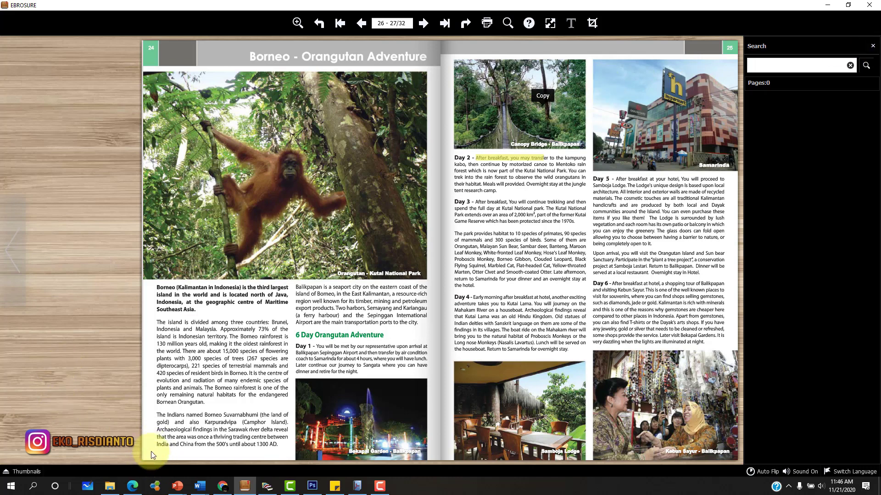
{"action": "left_click", "coordinate": [872, 46]}
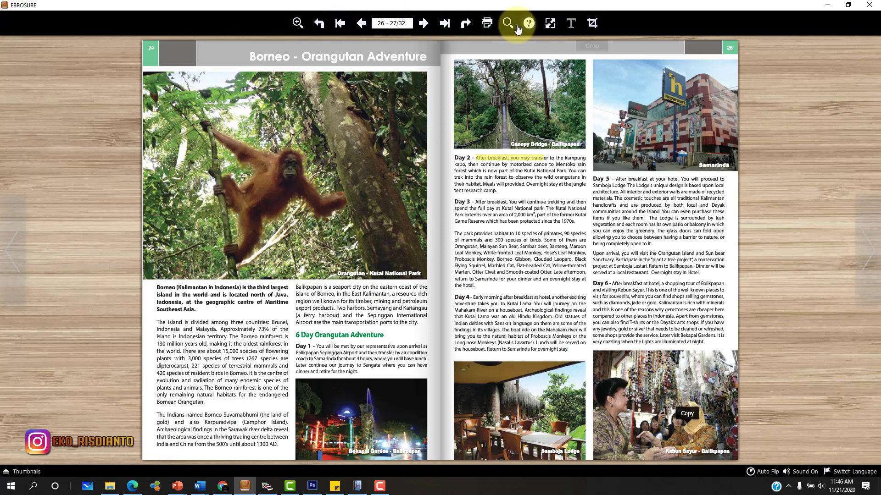
{"action": "left_click", "coordinate": [572, 25]}
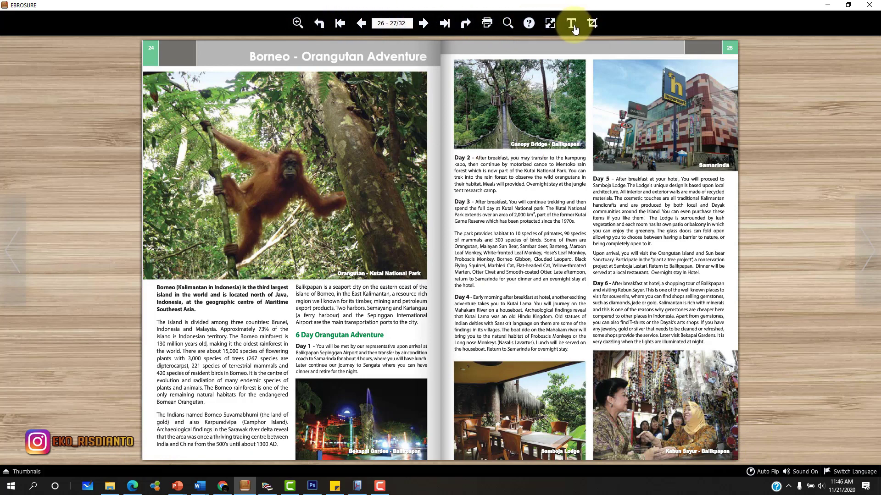
{"action": "left_click", "coordinate": [734, 459]}
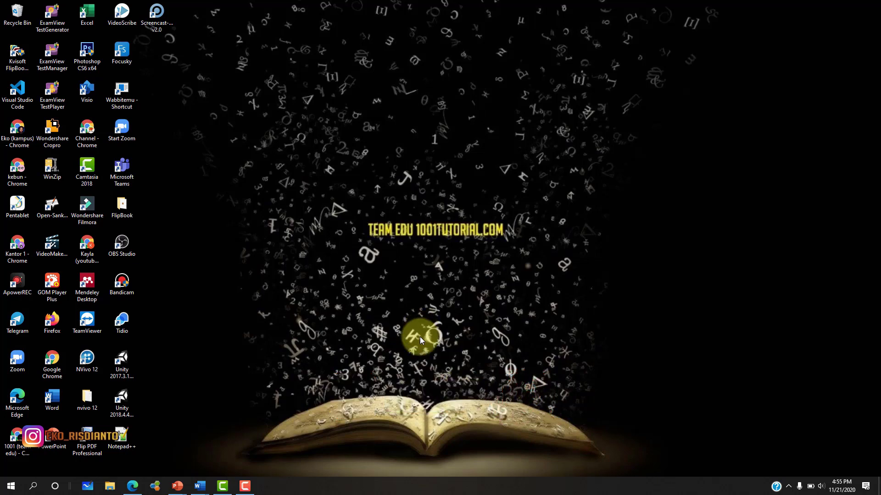
Launch Flip PDF Professional and start a new project to bring up the PDF import settings
{"action": "double_click", "coordinate": [87, 434]}
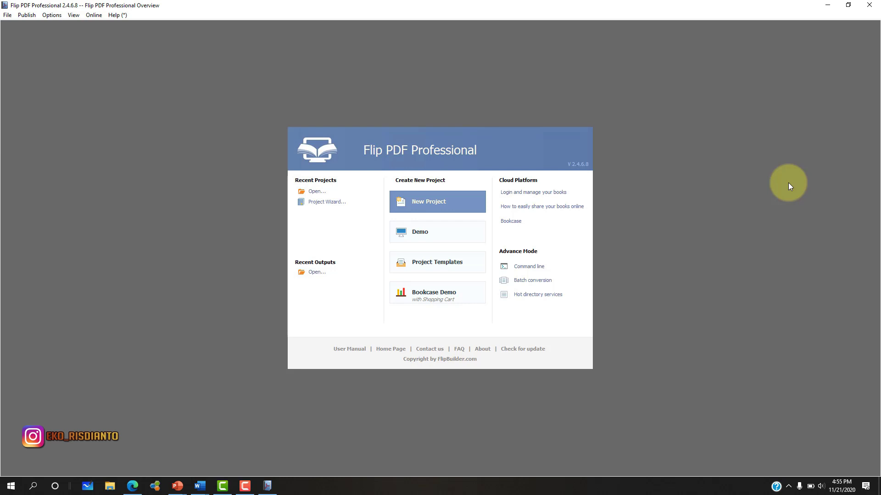
{"action": "left_click", "coordinate": [434, 203]}
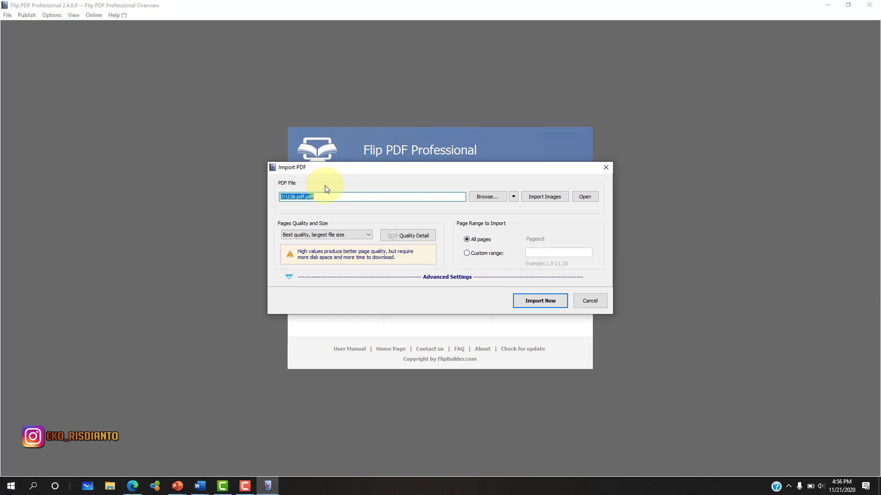
Import all pages of the PDF "BROSUR GIRNAR INDONESIA - Girnar Tours.pdf" at best quality, largest file size
{"action": "left_click", "coordinate": [480, 198]}
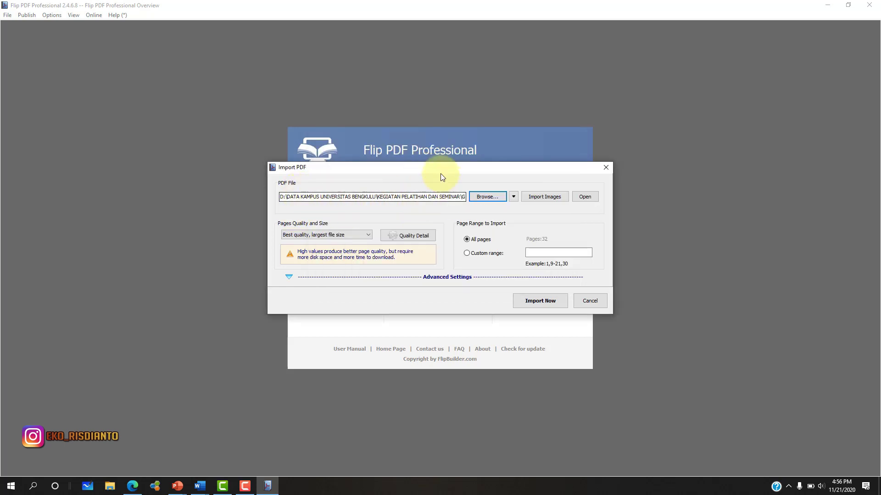
{"action": "left_click_drag", "start_coordinate": [440, 172], "coordinate": [443, 123]}
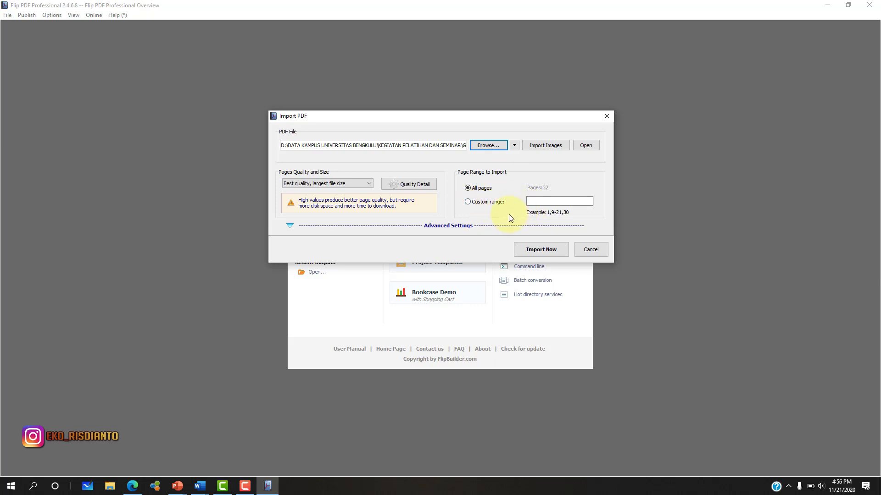
{"action": "left_click", "coordinate": [544, 203]}
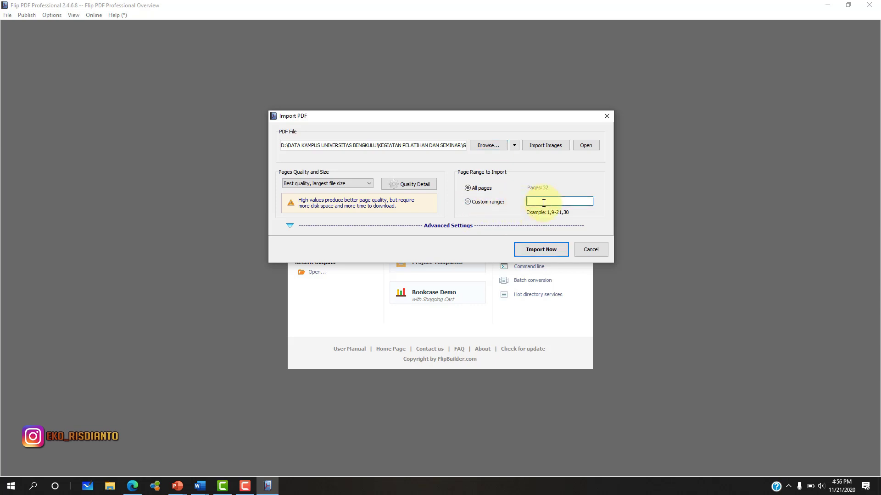
{"action": "left_click", "coordinate": [469, 189]}
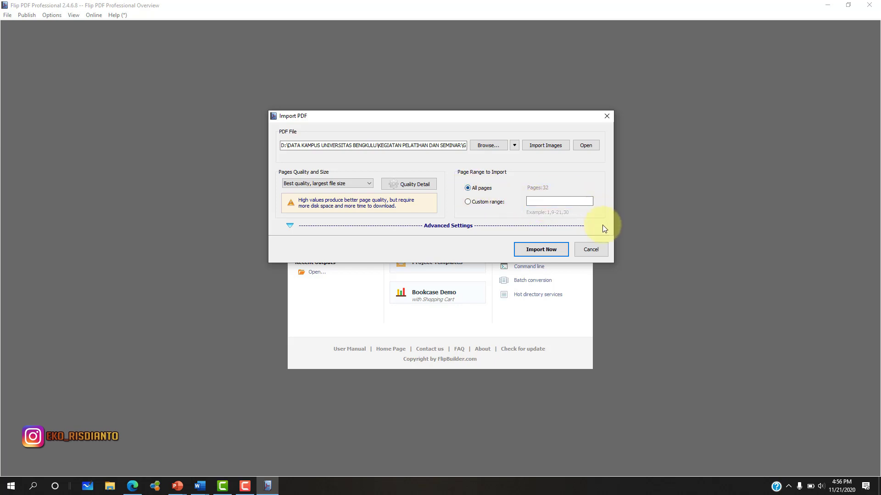
{"action": "left_click", "coordinate": [541, 249]}
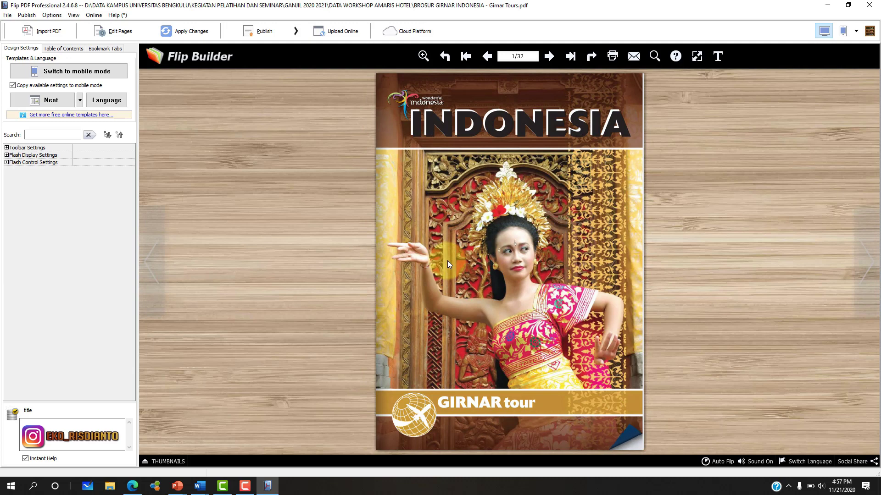
Turn the imported brochure's pages forward from the cover to pages 8-9 in the desktop preview
{"action": "left_click", "coordinate": [606, 417]}
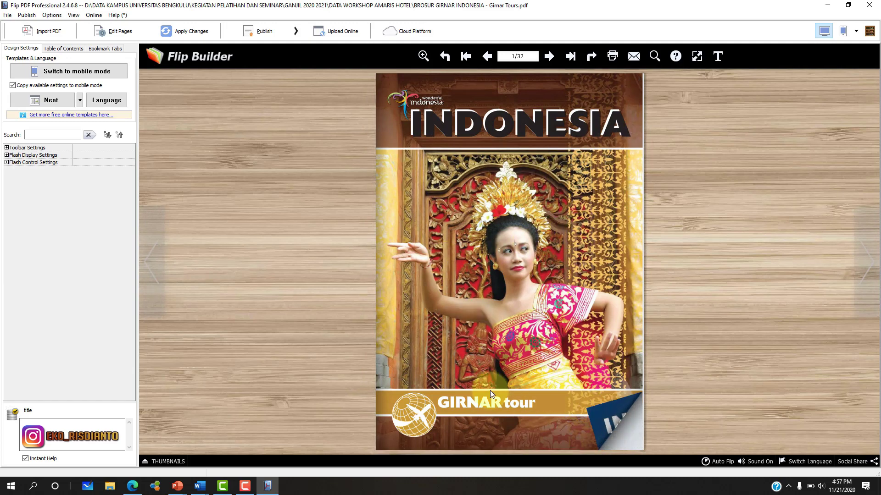
{"action": "left_click_drag", "start_coordinate": [375, 403], "coordinate": [119, 465]}
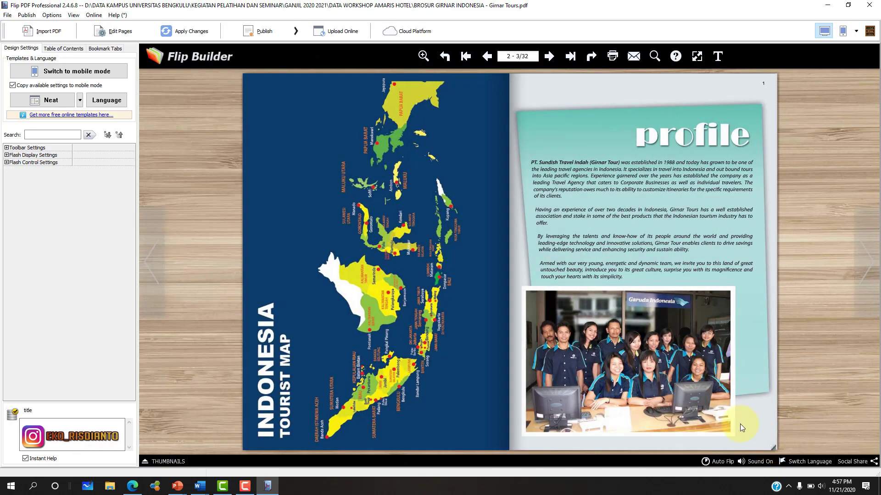
{"action": "left_click_drag", "start_coordinate": [739, 424], "coordinate": [333, 418]}
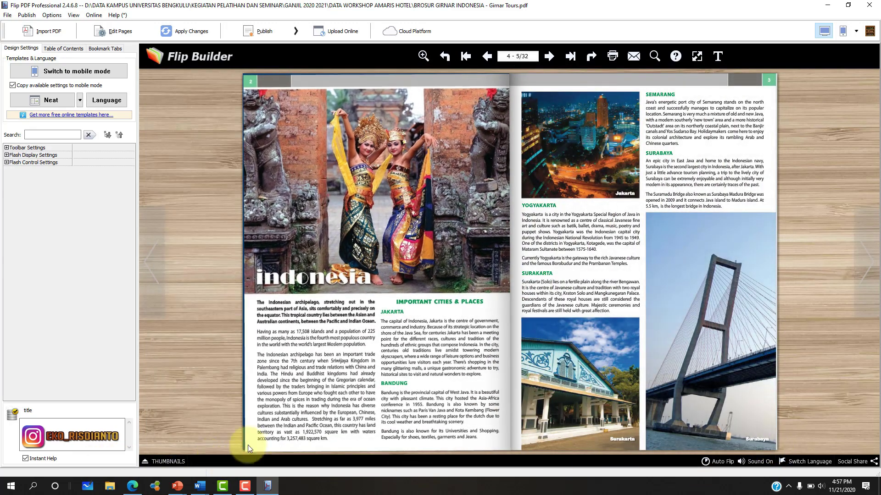
{"action": "left_click", "coordinate": [753, 438]}
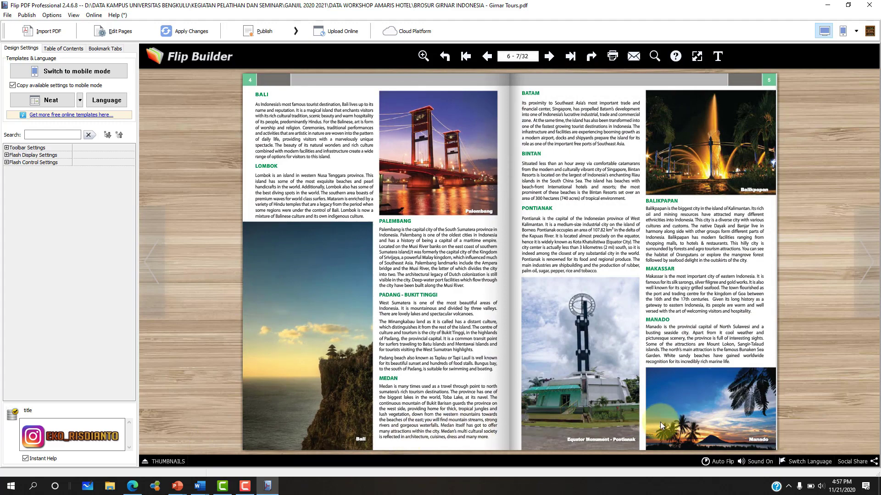
{"action": "left_click_drag", "start_coordinate": [765, 445], "coordinate": [282, 447]}
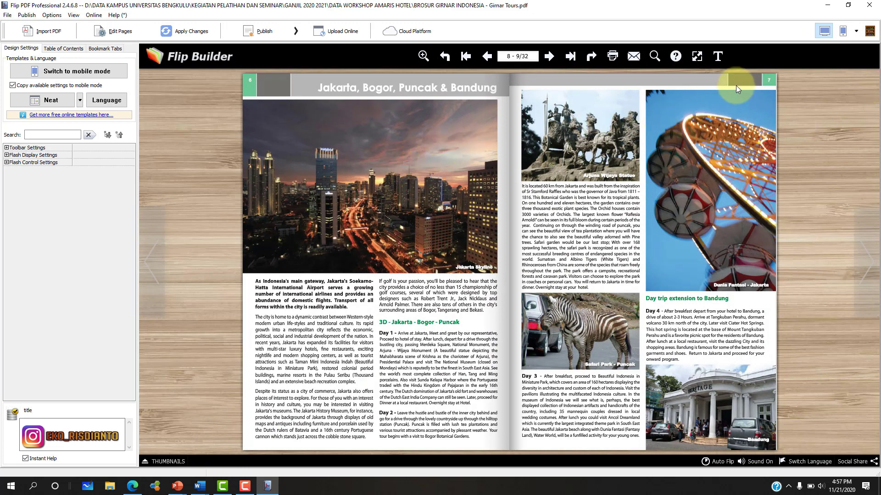
Preview the brochure in mobile mode, page back from pages 8-9 to the cover, and return to the desktop preview
{"action": "left_click", "coordinate": [843, 31]}
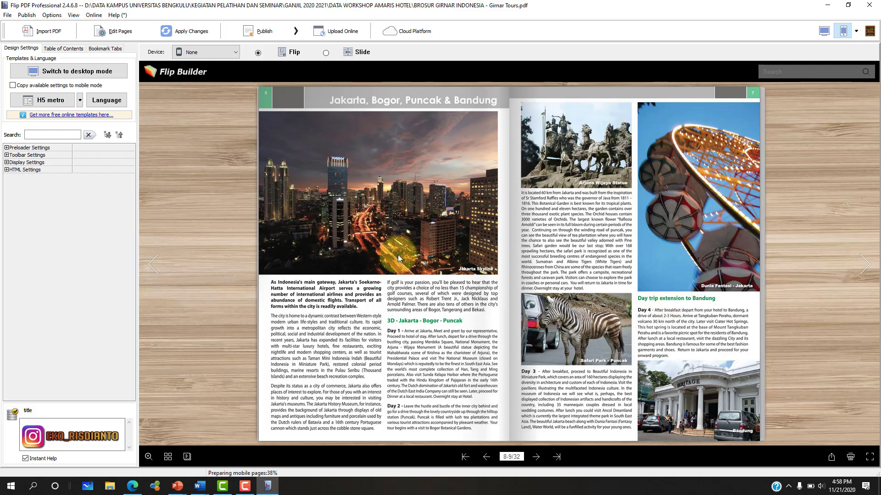
{"action": "left_click", "coordinate": [285, 420]}
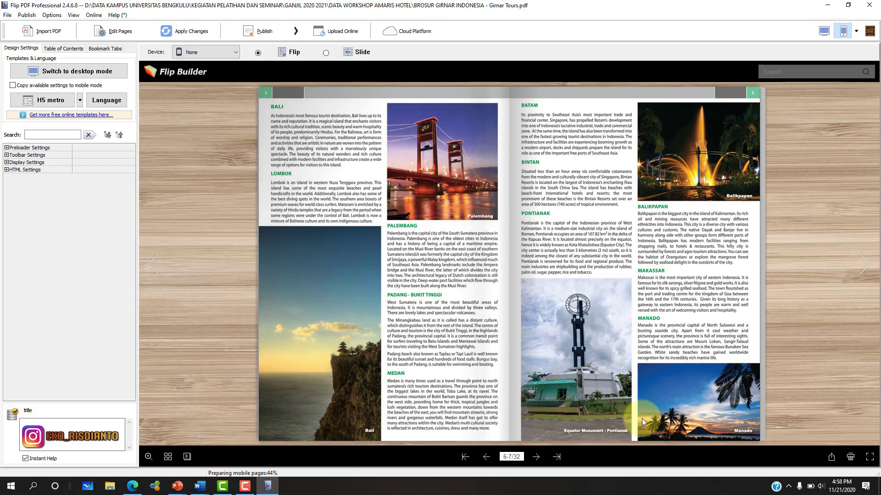
{"action": "left_click", "coordinate": [269, 437]}
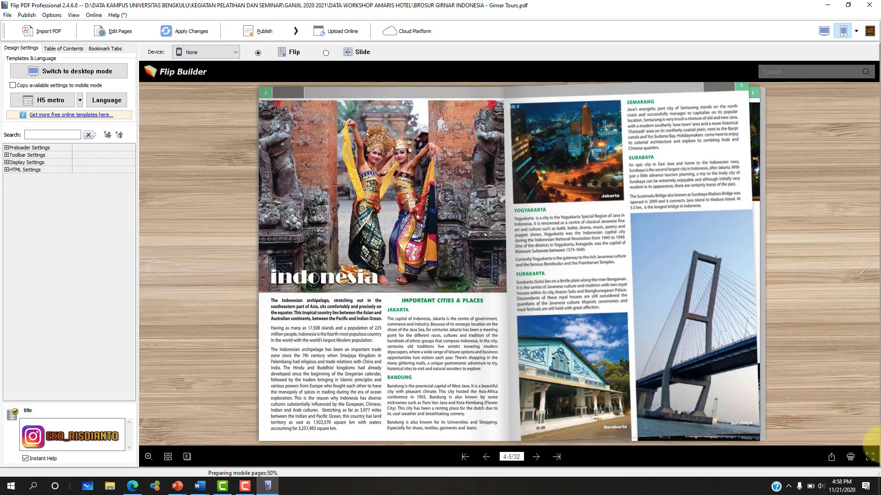
{"action": "left_click", "coordinate": [150, 275]}
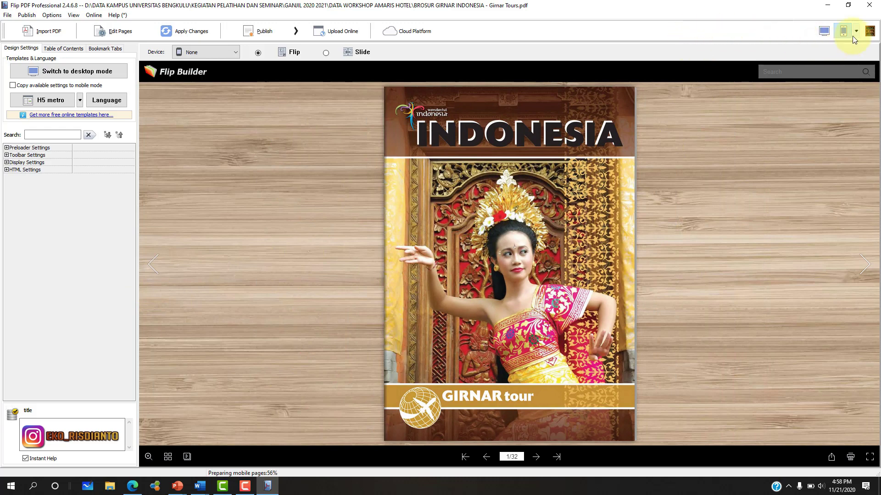
{"action": "left_click", "coordinate": [824, 31]}
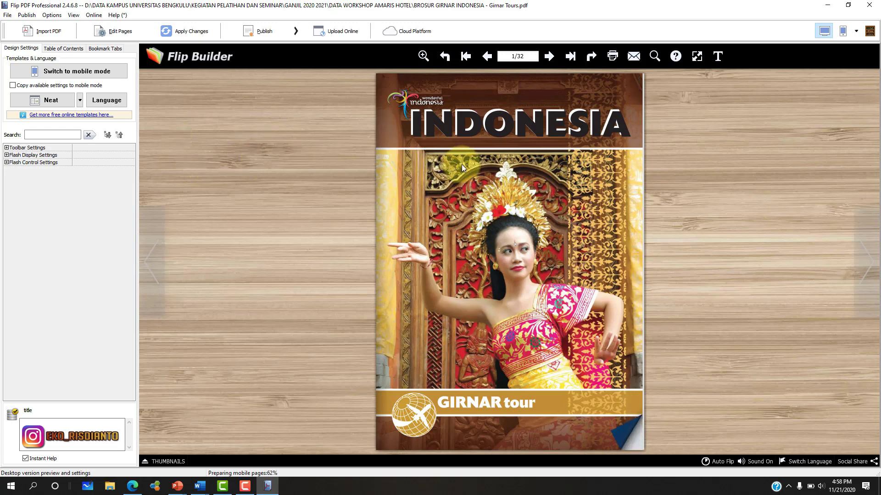
Review the available project file commands and the output formats offered for publishing the book
{"action": "left_click", "coordinate": [9, 15]}
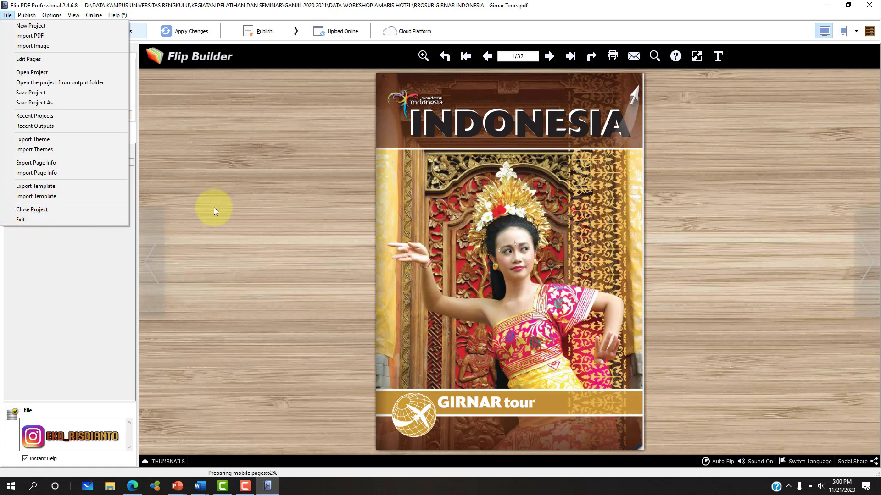
{"action": "left_click", "coordinate": [168, 174]}
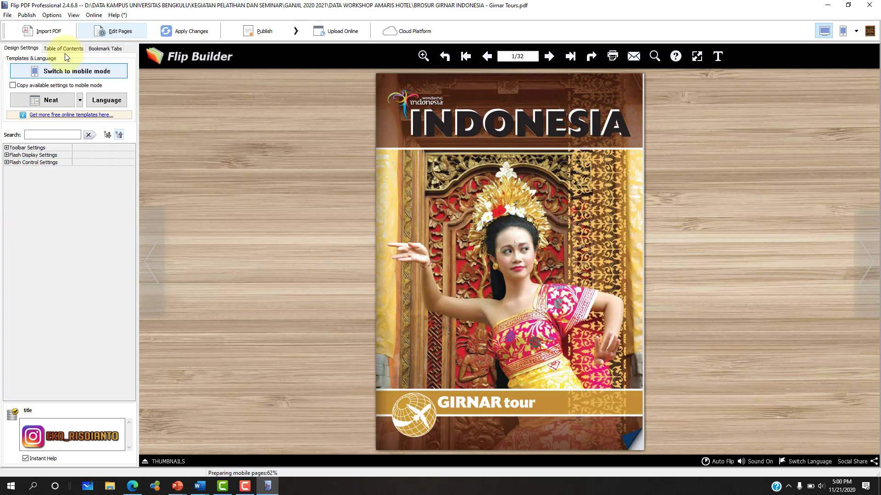
{"action": "left_click", "coordinate": [7, 15]}
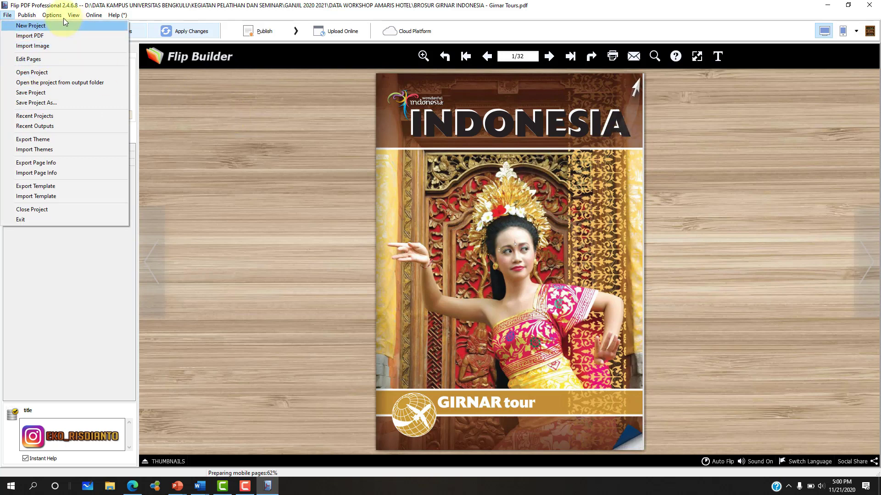
{"action": "mouse_move", "coordinate": [64, 16]}
{"action": "left_click", "coordinate": [248, 126]}
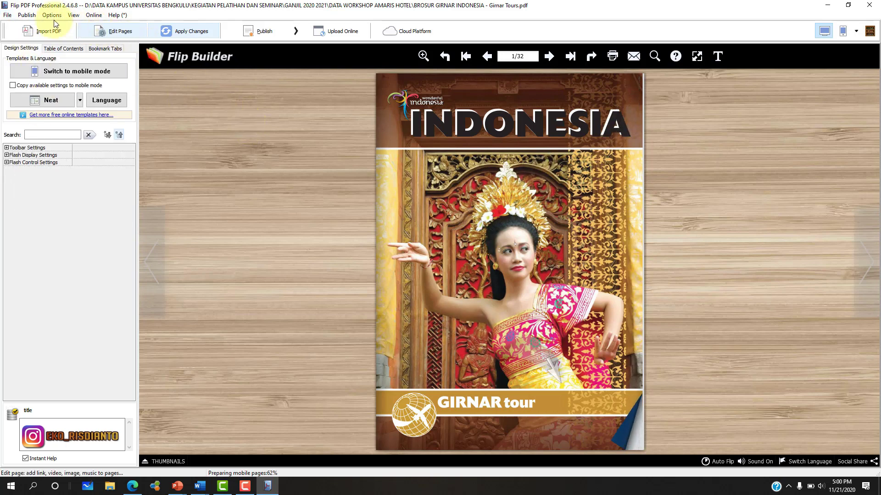
{"action": "left_click", "coordinate": [23, 15]}
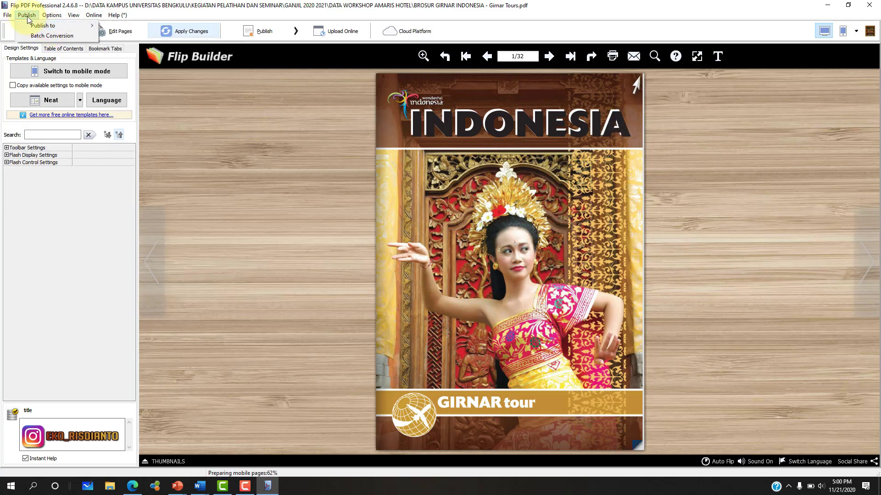
{"action": "mouse_move", "coordinate": [64, 27]}
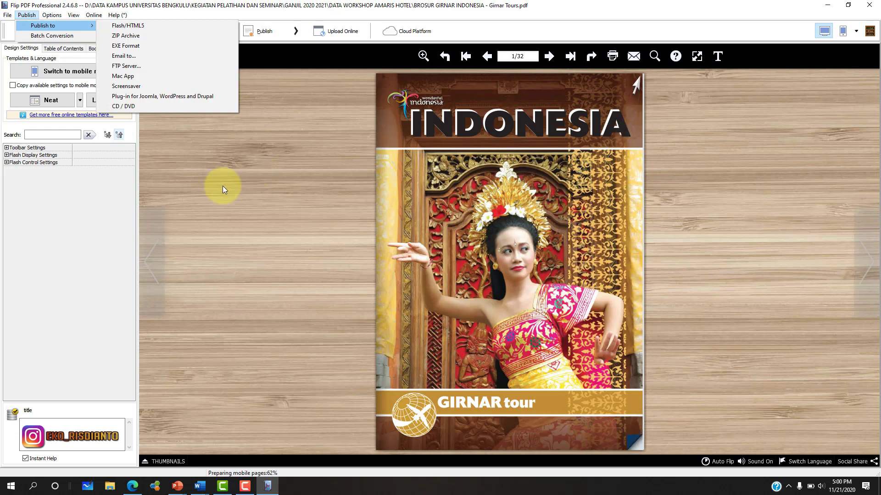
{"action": "mouse_move", "coordinate": [26, 15]}
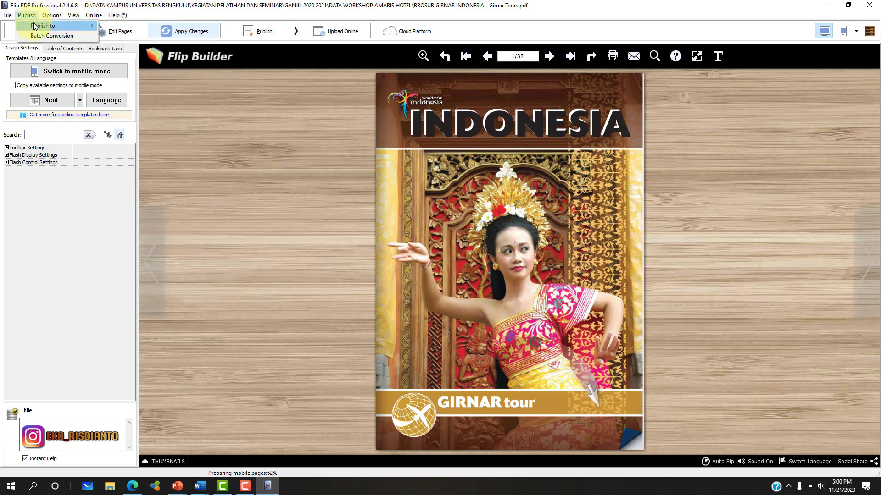
{"action": "mouse_move", "coordinate": [94, 27]}
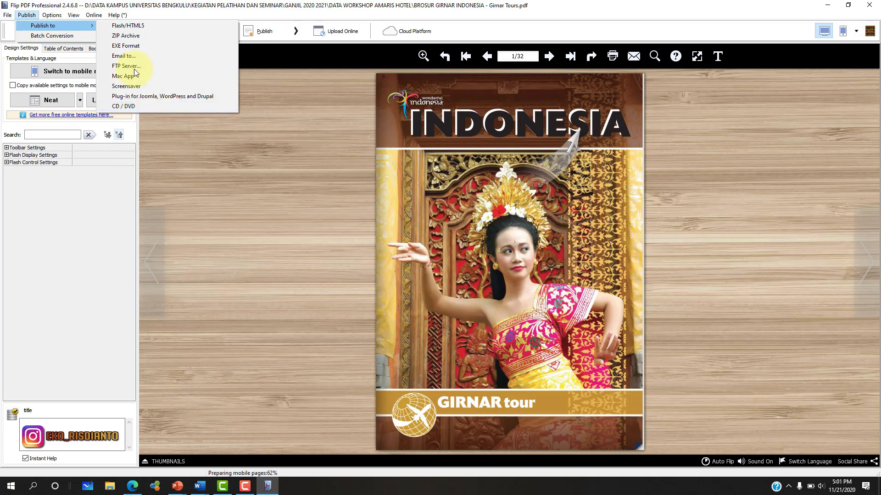
Examine the book's language settings through to the end of the language list, and close them without changes
{"action": "left_click", "coordinate": [52, 15]}
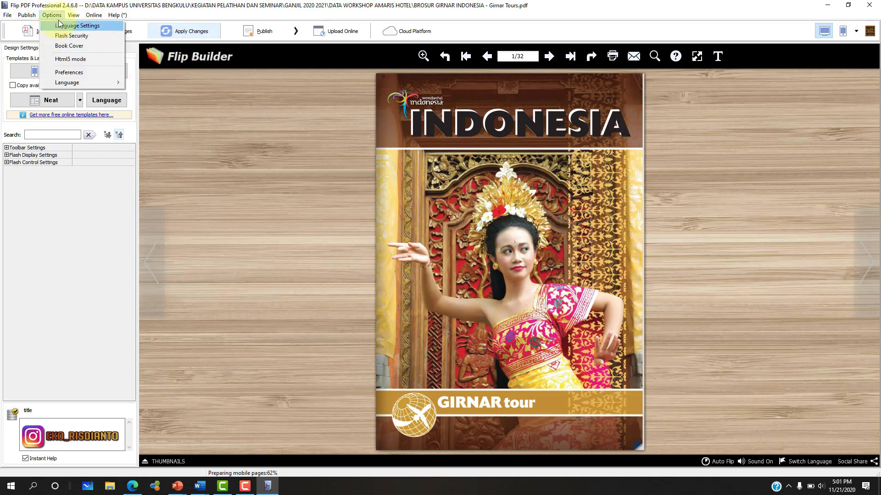
{"action": "mouse_move", "coordinate": [32, 15]}
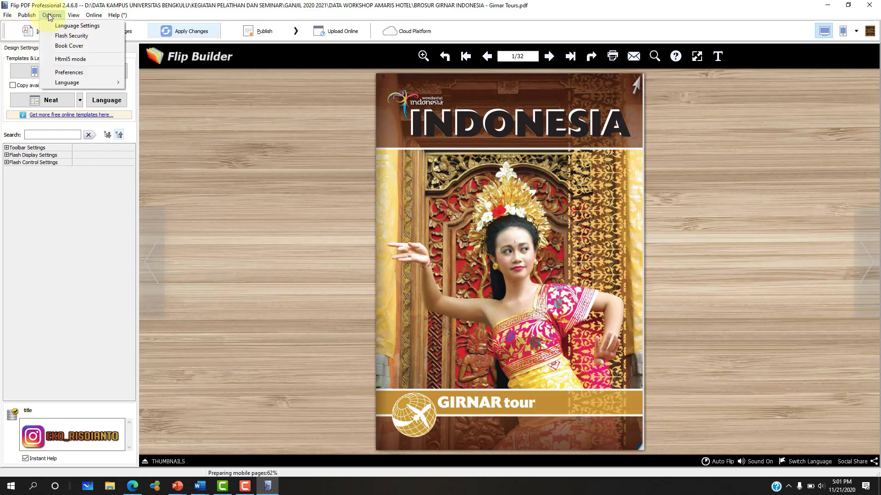
{"action": "left_click", "coordinate": [76, 26]}
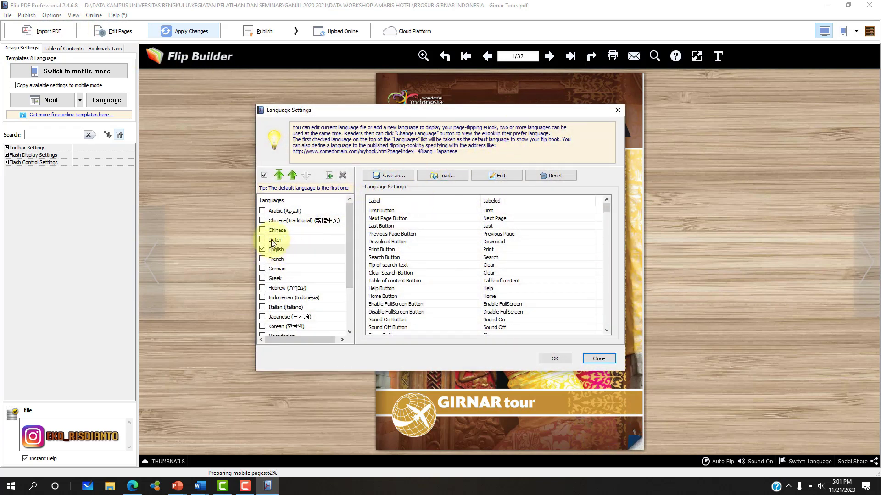
{"action": "mouse_move", "coordinate": [348, 221]}
{"action": "left_mouse_down"}
{"action": "mouse_move", "coordinate": [350, 263]}
{"action": "mouse_move", "coordinate": [351, 218]}
{"action": "left_mouse_up"}
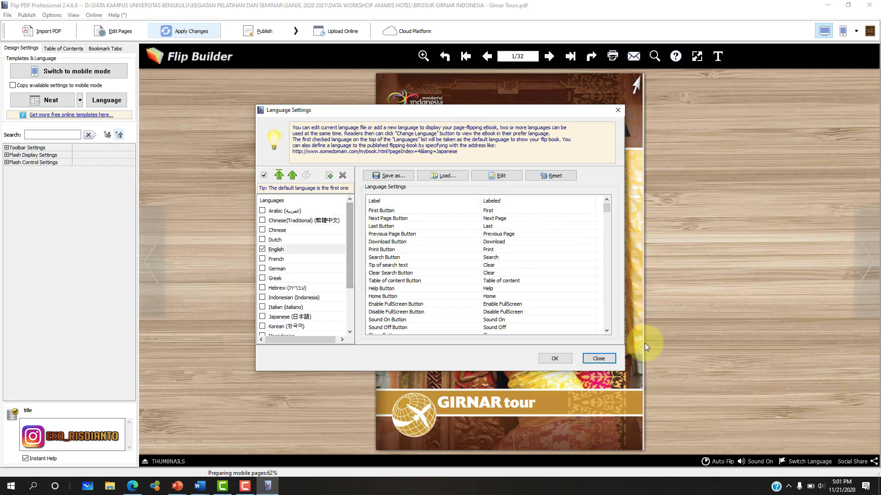
{"action": "mouse_move", "coordinate": [351, 245]}
{"action": "left_mouse_down"}
{"action": "mouse_move", "coordinate": [345, 297]}
{"action": "mouse_move", "coordinate": [348, 242]}
{"action": "left_mouse_up"}
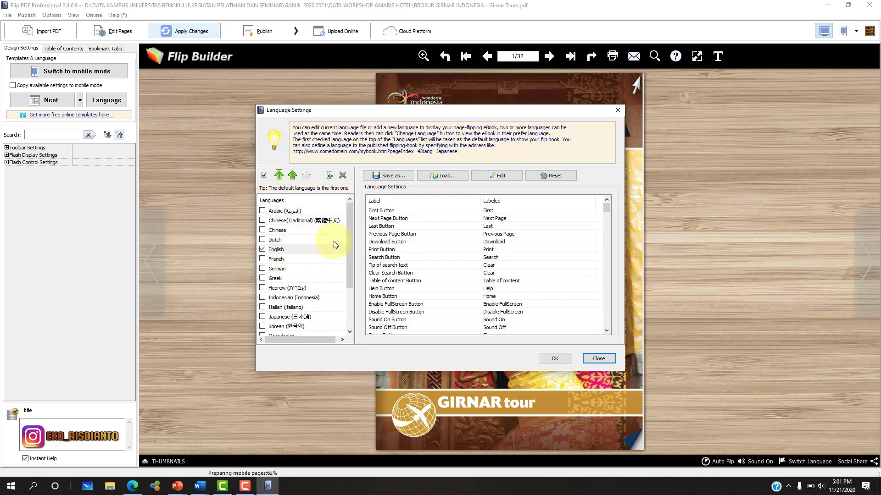
{"action": "left_click_drag", "start_coordinate": [348, 227], "coordinate": [346, 282]}
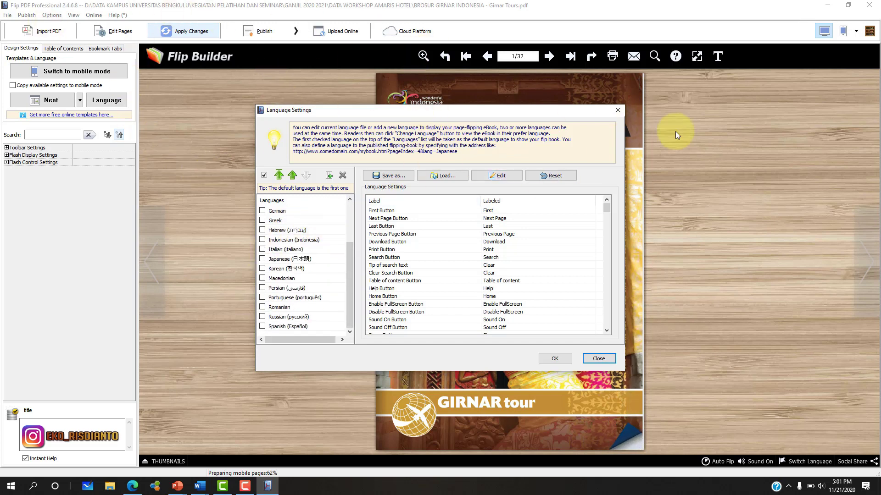
{"action": "left_click", "coordinate": [592, 358]}
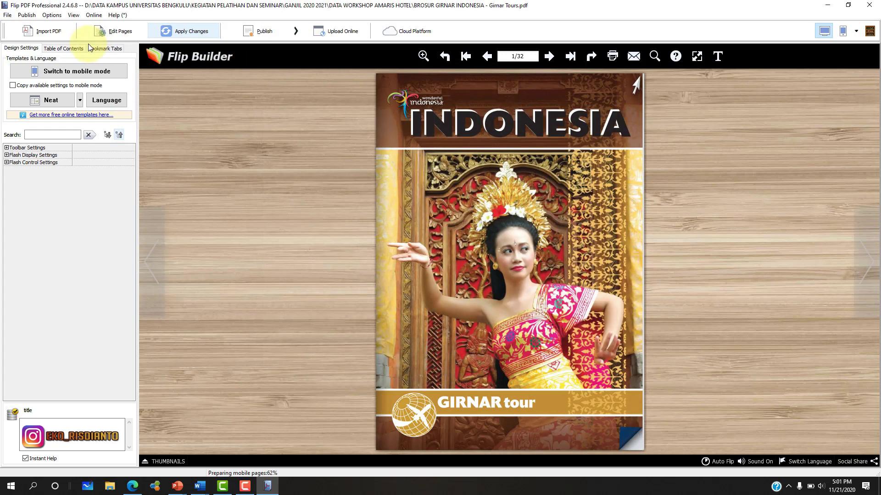
Preview several book cover templates, including f01 and f06, and leave the cover editor without making a cover
{"action": "left_click", "coordinate": [52, 15]}
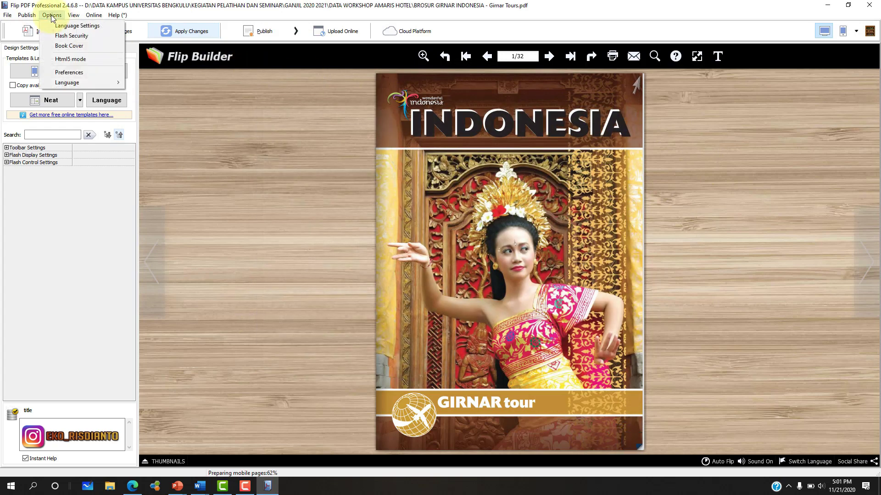
{"action": "left_click", "coordinate": [48, 45]}
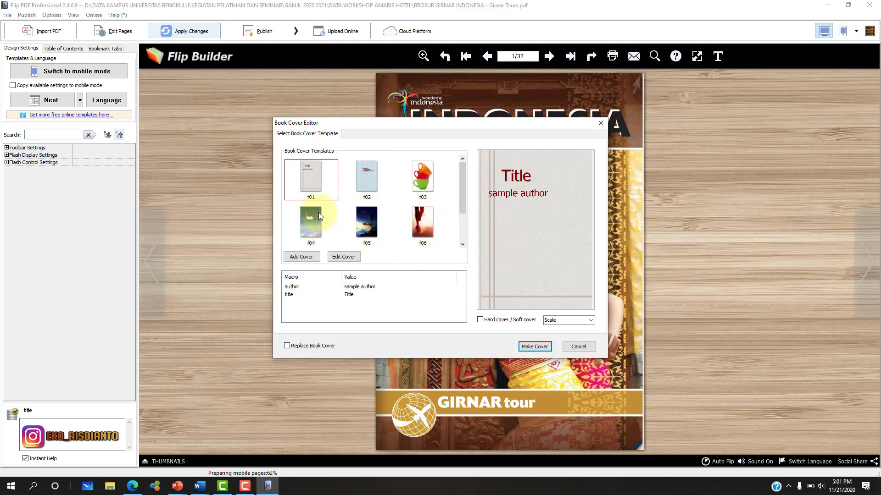
{"action": "left_click", "coordinate": [359, 185]}
{"action": "left_click", "coordinate": [316, 185]}
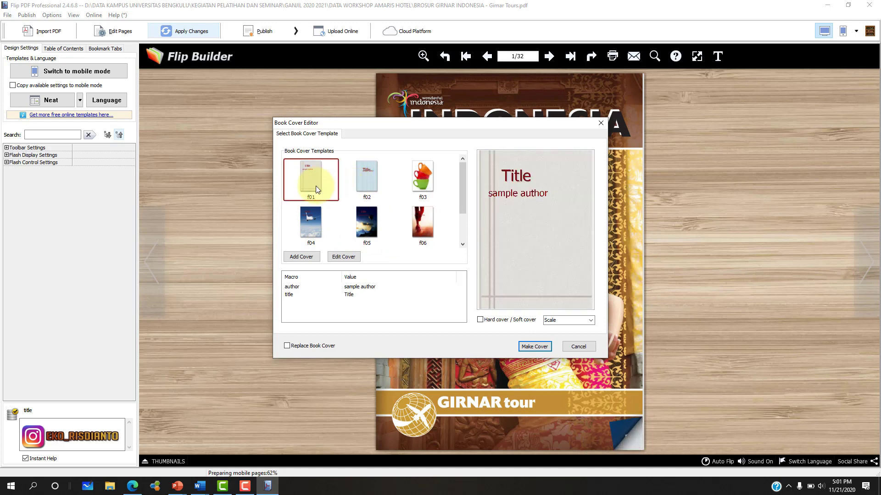
{"action": "left_click", "coordinate": [315, 214]}
{"action": "left_click", "coordinate": [419, 225]}
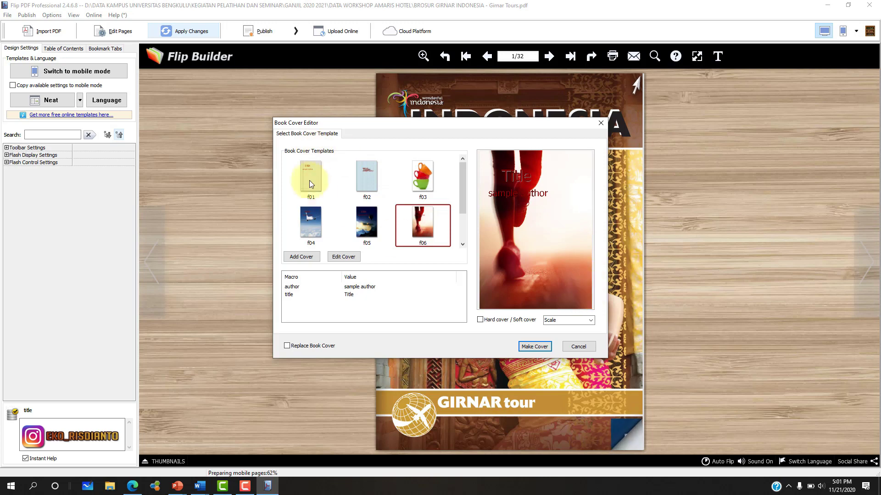
{"action": "mouse_move", "coordinate": [461, 185]}
{"action": "left_mouse_down"}
{"action": "mouse_move", "coordinate": [457, 224]}
{"action": "mouse_move", "coordinate": [461, 190]}
{"action": "left_mouse_up"}
{"action": "left_click", "coordinate": [579, 347]}
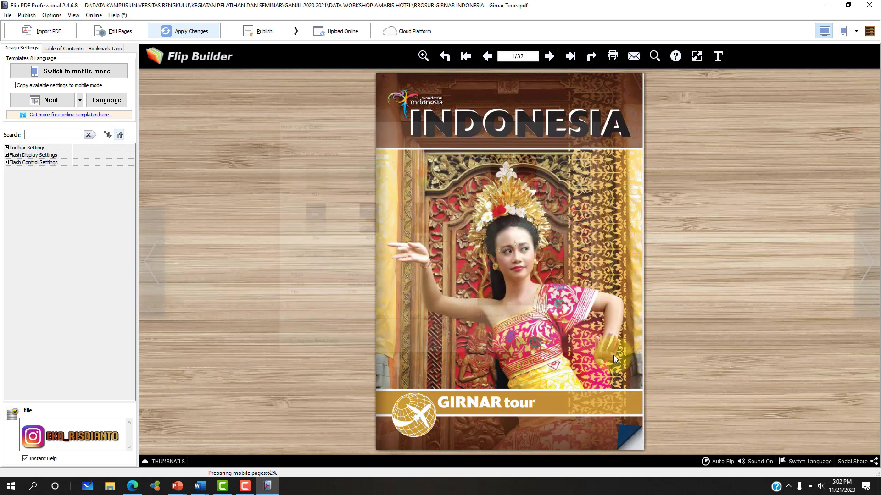
Check the render engine preferences, leave them unchanged, and review the interface languages offered by the program
{"action": "left_click", "coordinate": [48, 16]}
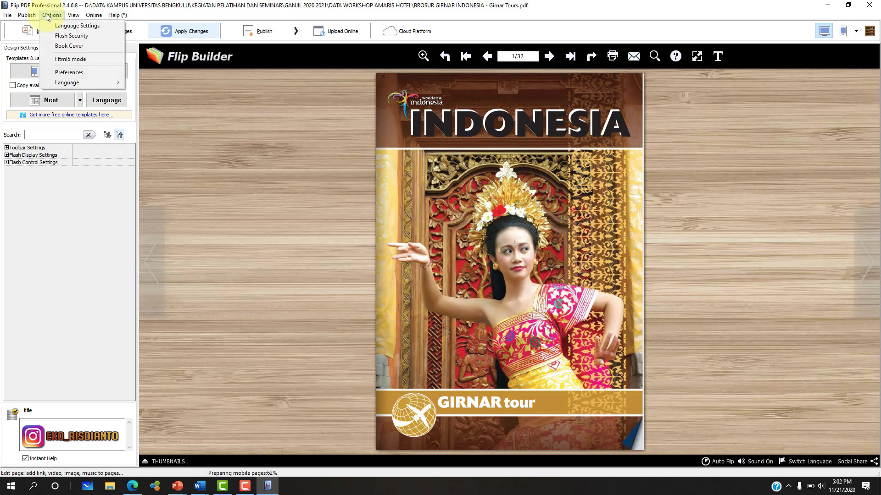
{"action": "left_click", "coordinate": [75, 71]}
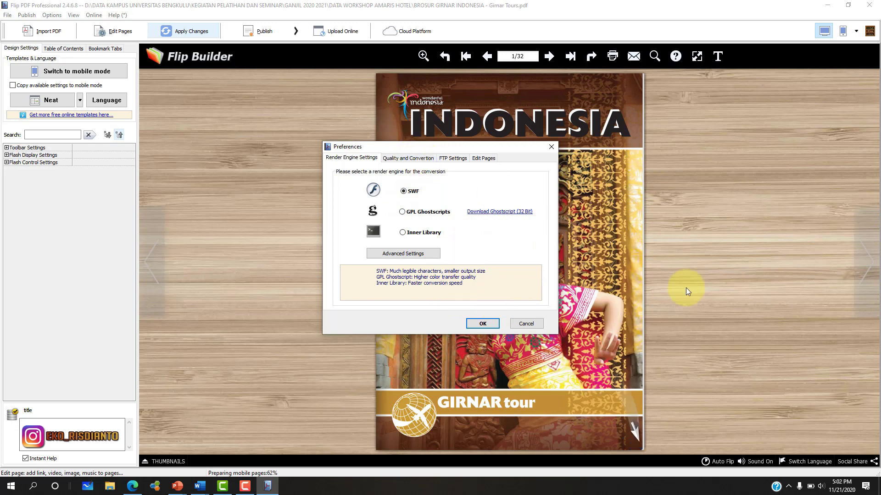
{"action": "left_click", "coordinate": [526, 324]}
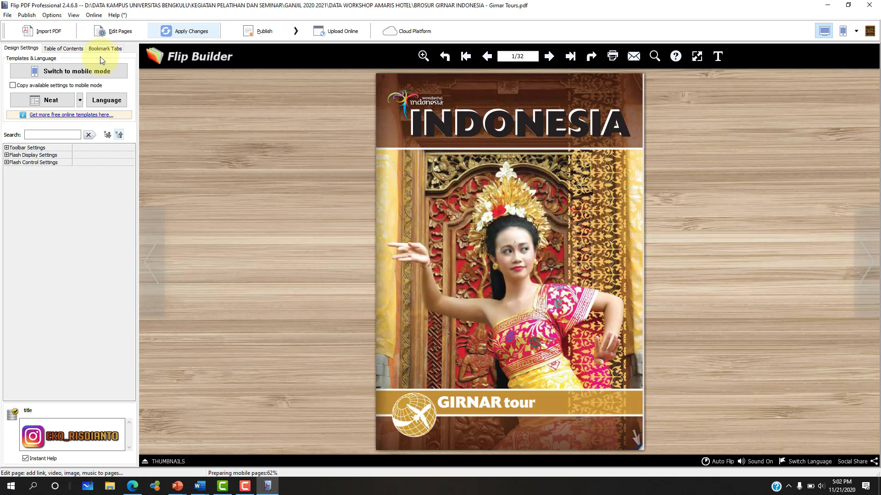
{"action": "left_click", "coordinate": [51, 15]}
{"action": "mouse_move", "coordinate": [75, 83]}
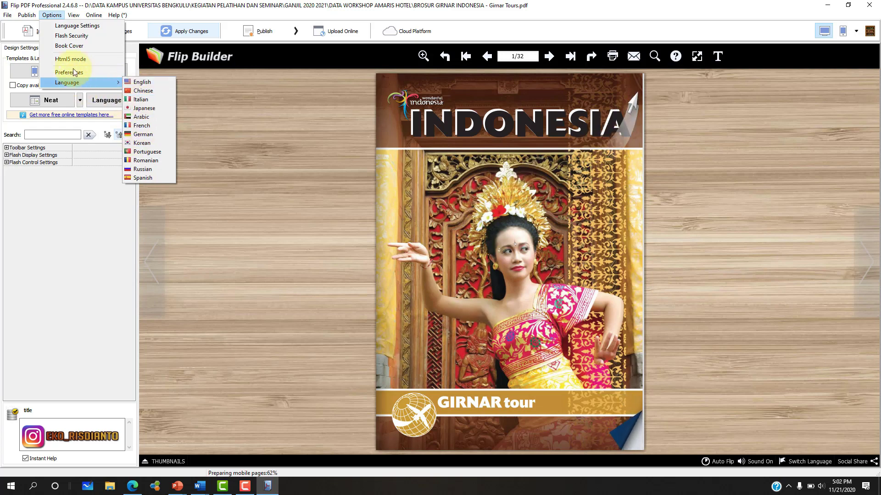
{"action": "mouse_move", "coordinate": [77, 81]}
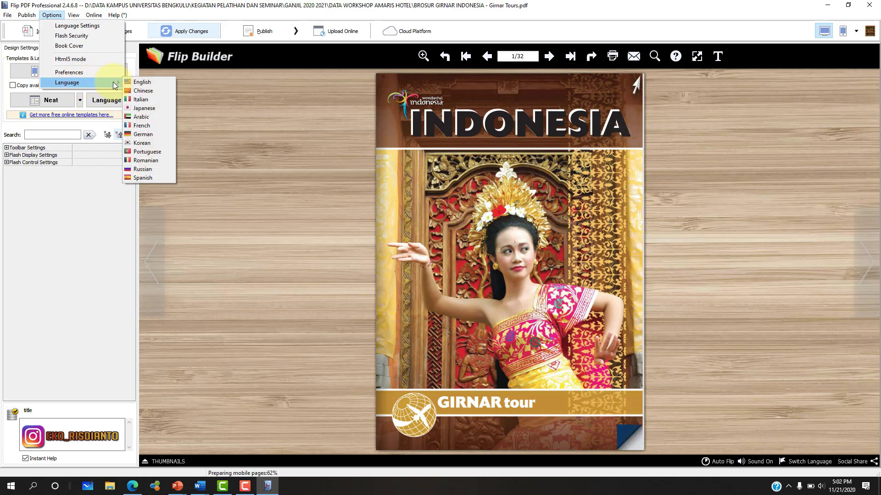
{"action": "left_click", "coordinate": [155, 12]}
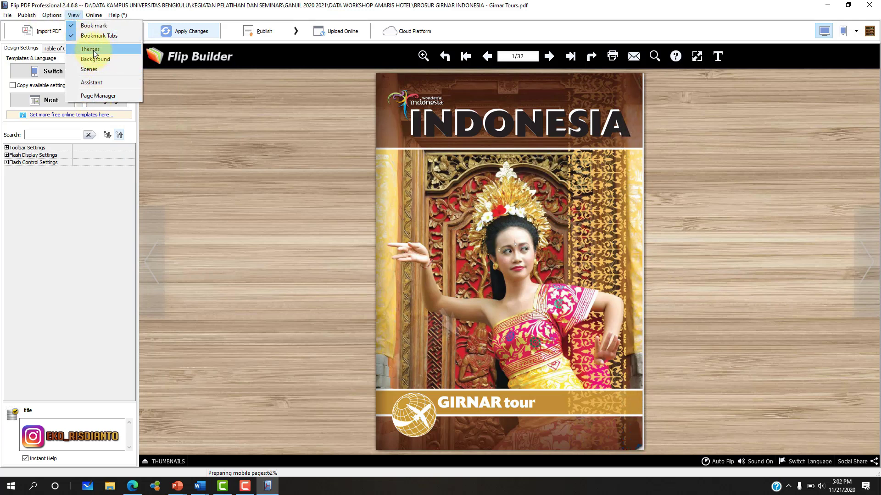
Display the themes list, apply the Hard Cover Irony theme to the book, and try turning its cover
{"action": "left_click", "coordinate": [89, 52]}
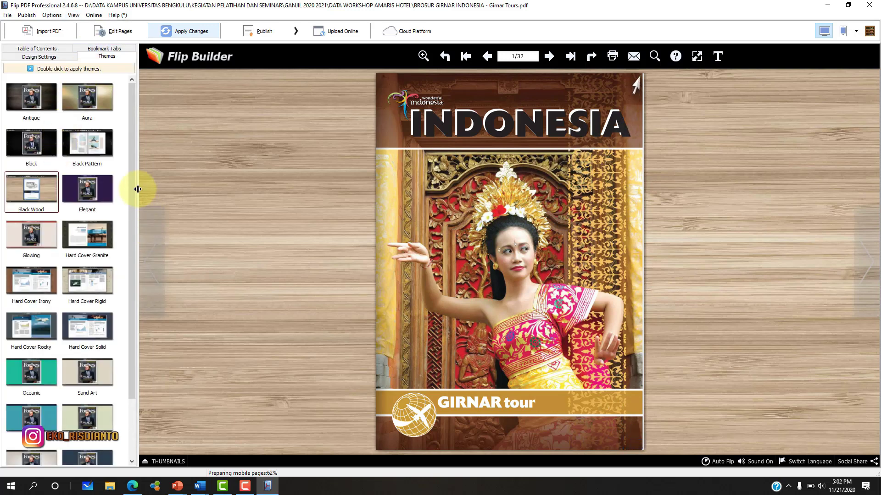
{"action": "scroll", "coordinate": [118, 294], "scroll_direction": "down", "scroll_amount": 3}
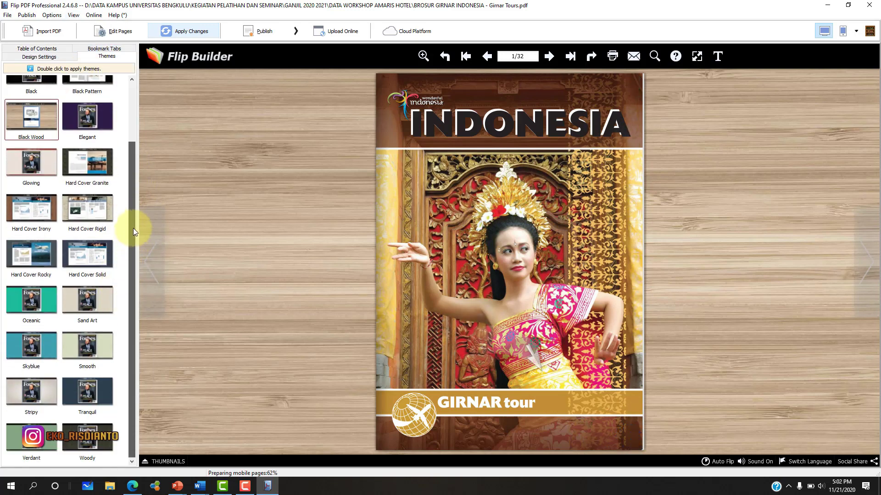
{"action": "scroll", "coordinate": [137, 206], "scroll_direction": "up", "scroll_amount": 3}
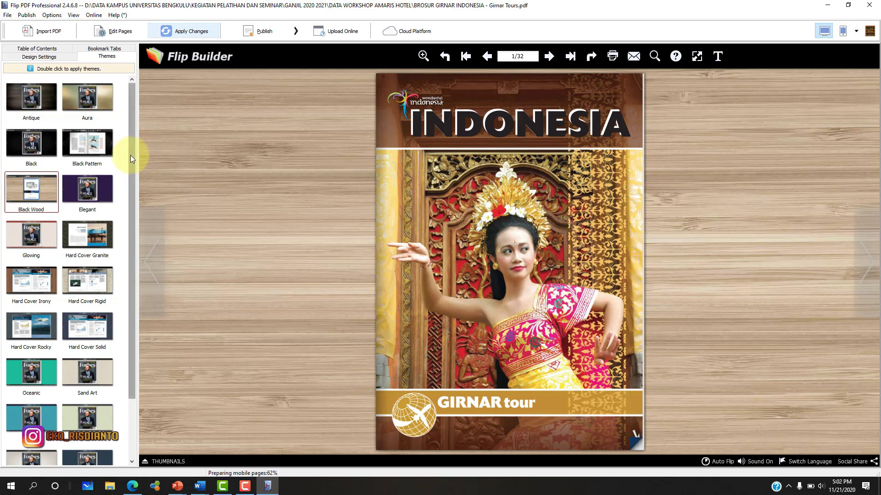
{"action": "left_click_drag", "start_coordinate": [133, 141], "coordinate": [134, 216]}
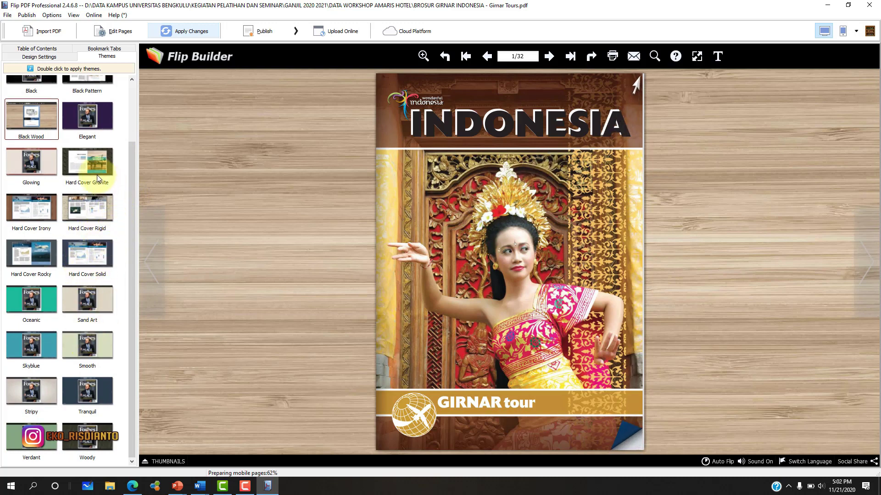
{"action": "double_click", "coordinate": [25, 211]}
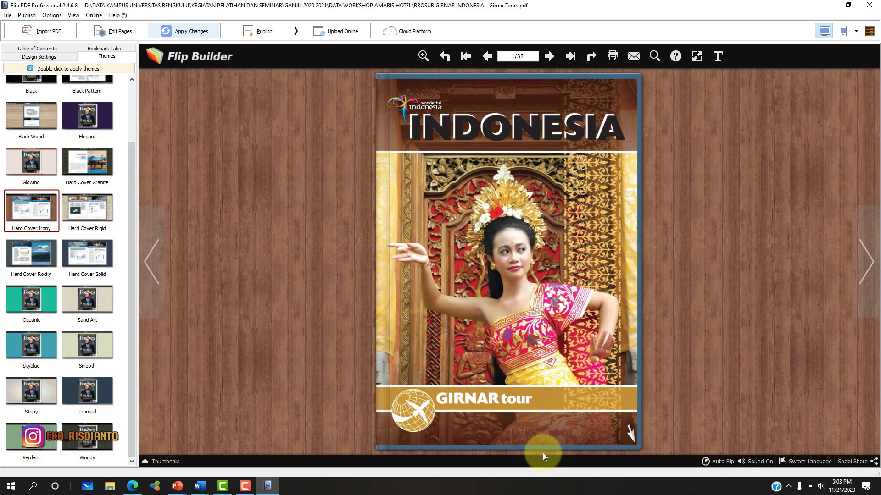
{"action": "left_click", "coordinate": [608, 442]}
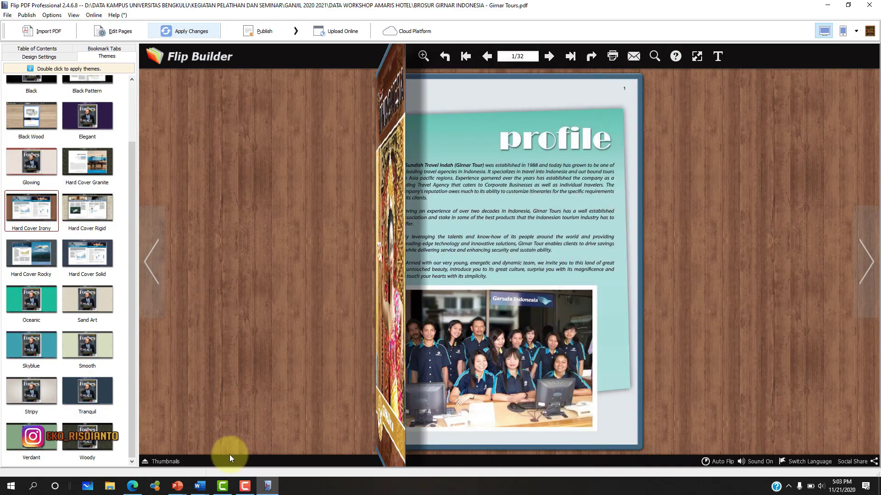
{"action": "left_click", "coordinate": [222, 448]}
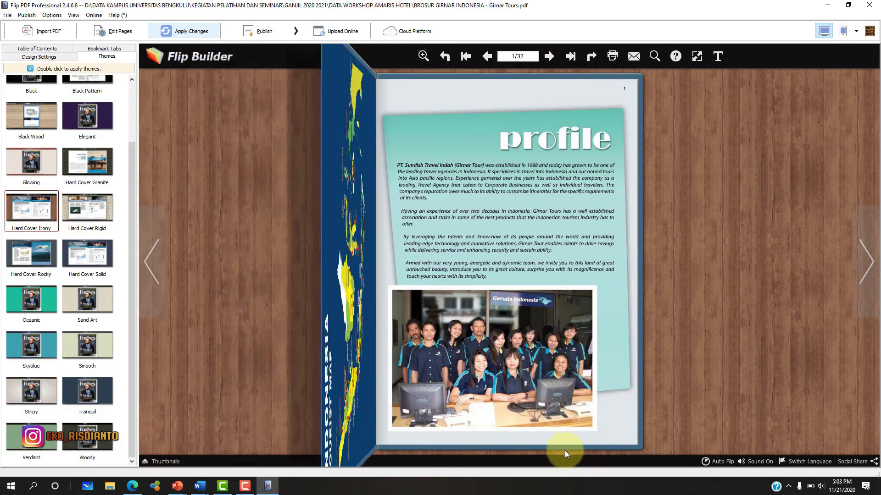
Switch to the Black Wood theme, turn the cover for comparison, and reapply the Hard Cover Irony theme
{"action": "double_click", "coordinate": [21, 119]}
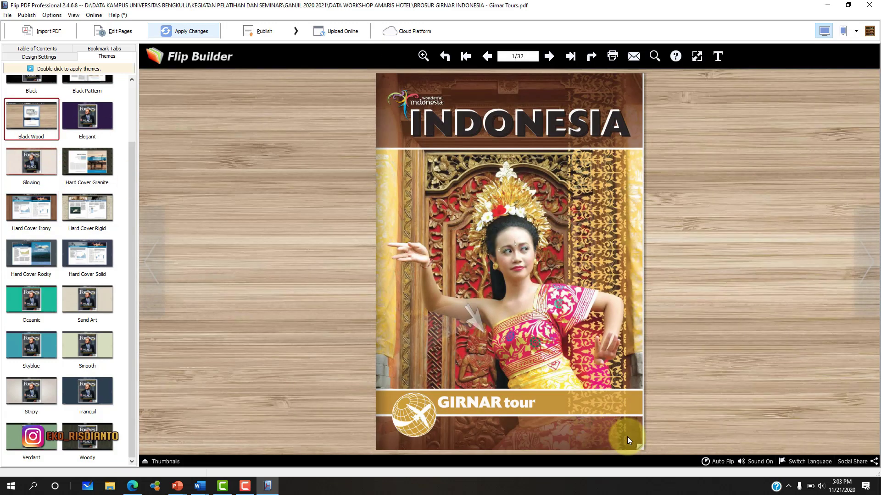
{"action": "left_click", "coordinate": [579, 406]}
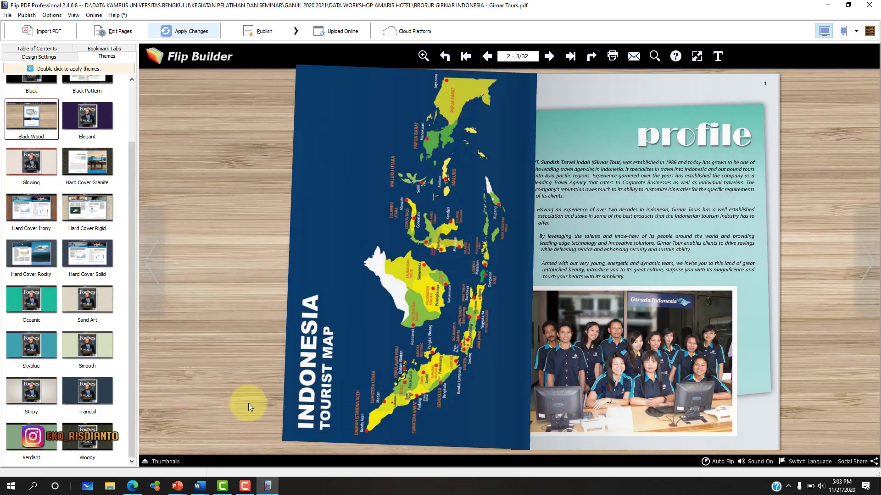
{"action": "double_click", "coordinate": [37, 204]}
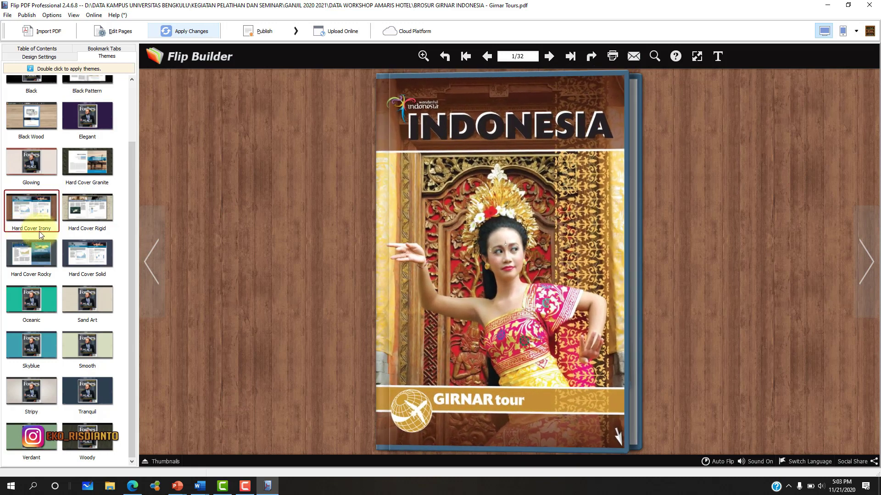
Preview the hardcover theme by paging forward to the back cover, back to pages 28-29, and returning to the front cover
{"action": "left_click_drag", "start_coordinate": [602, 409], "coordinate": [216, 420]}
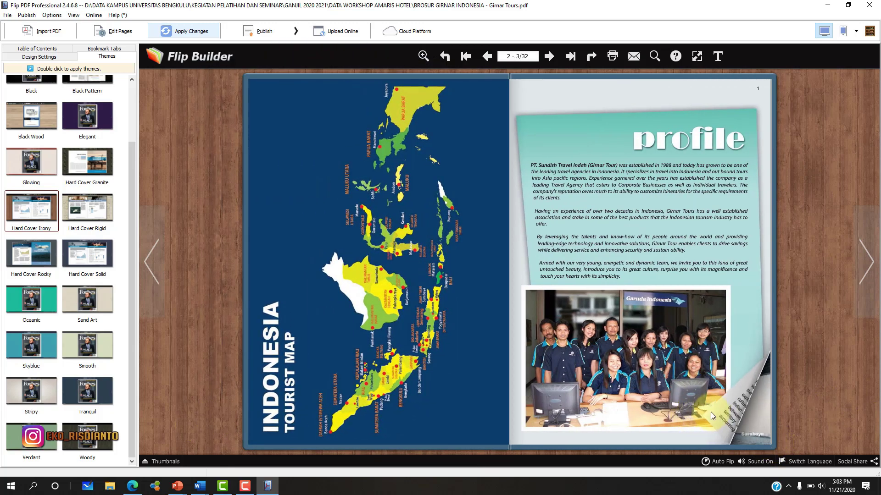
{"action": "left_click_drag", "start_coordinate": [711, 411], "coordinate": [287, 440]}
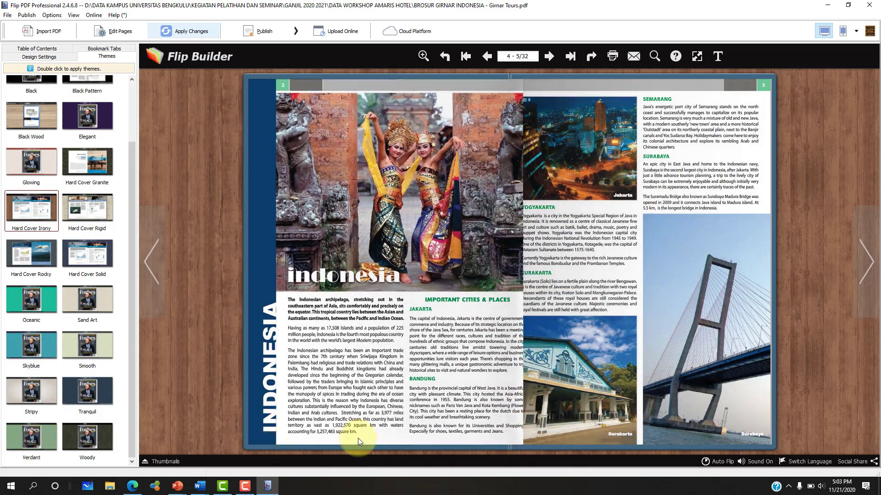
{"action": "left_click", "coordinate": [866, 267]}
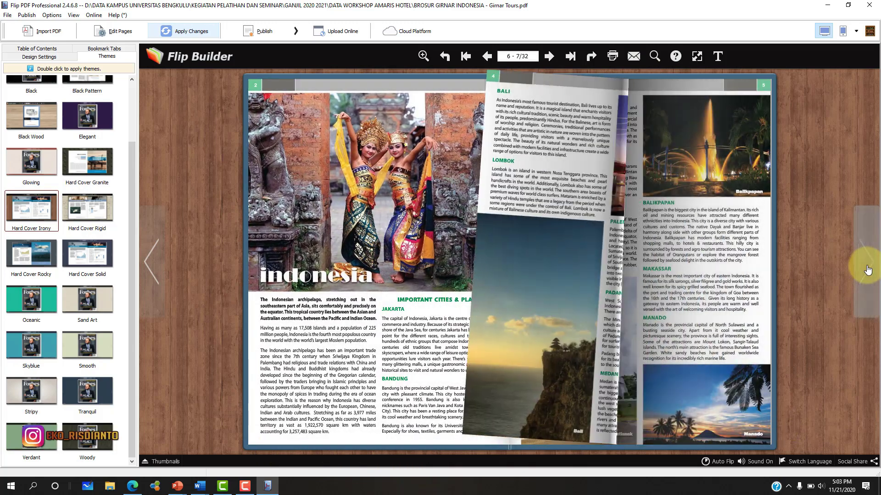
{"action": "left_click", "coordinate": [866, 268]}
{"action": "left_click", "coordinate": [866, 268]}
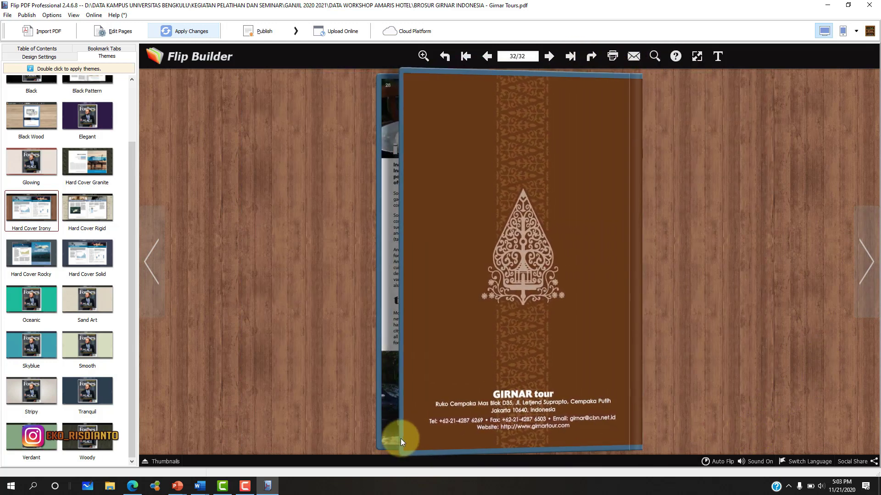
{"action": "left_click_drag", "start_coordinate": [402, 442], "coordinate": [849, 436]}
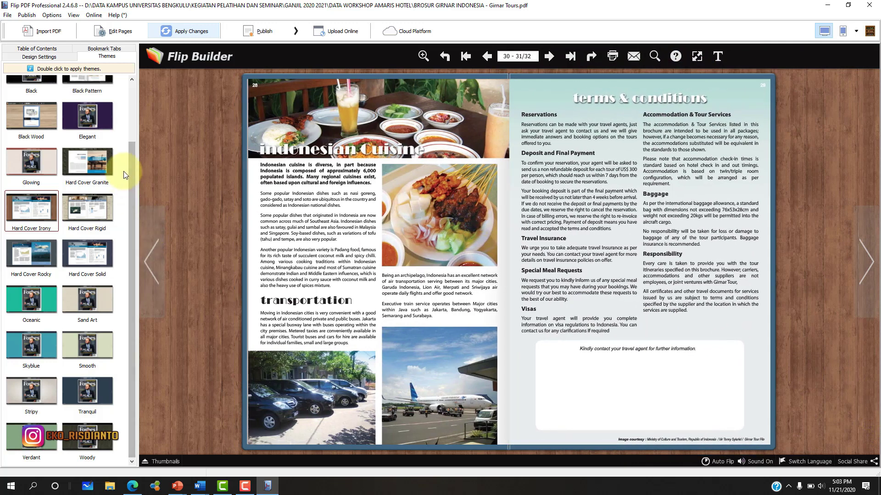
{"action": "left_click_drag", "start_coordinate": [133, 168], "coordinate": [145, 92]}
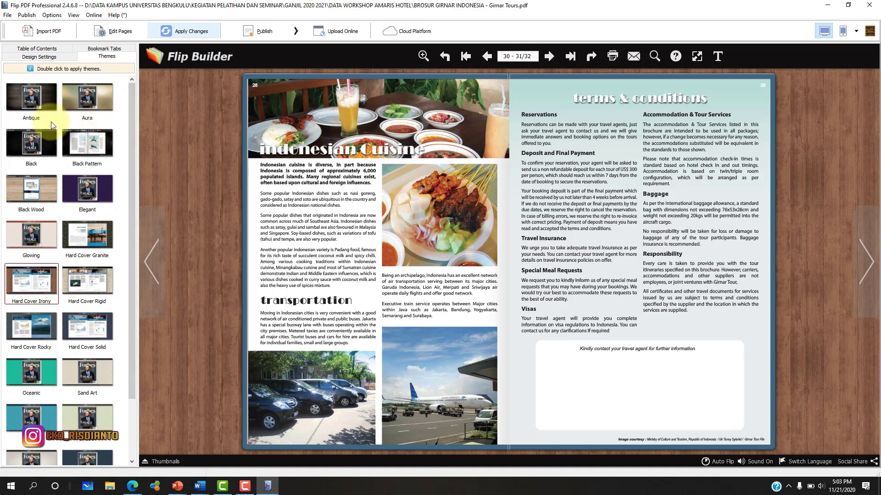
{"action": "left_click", "coordinate": [146, 265]}
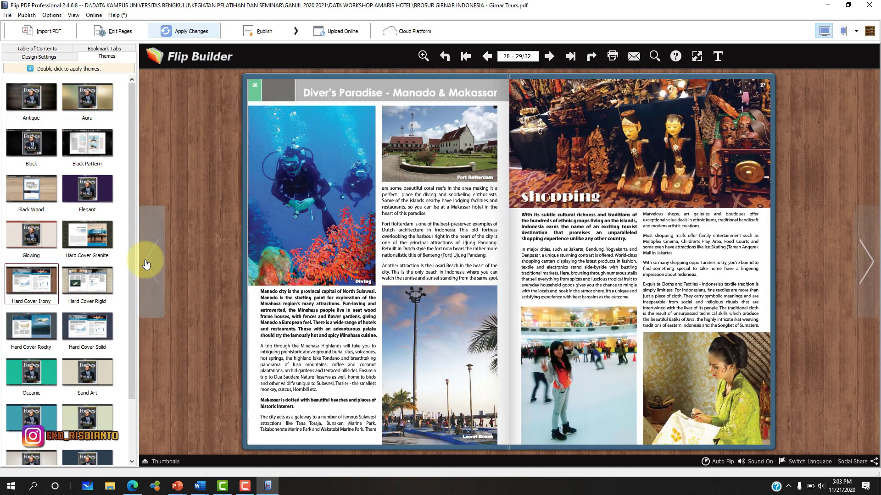
{"action": "left_click", "coordinate": [467, 56]}
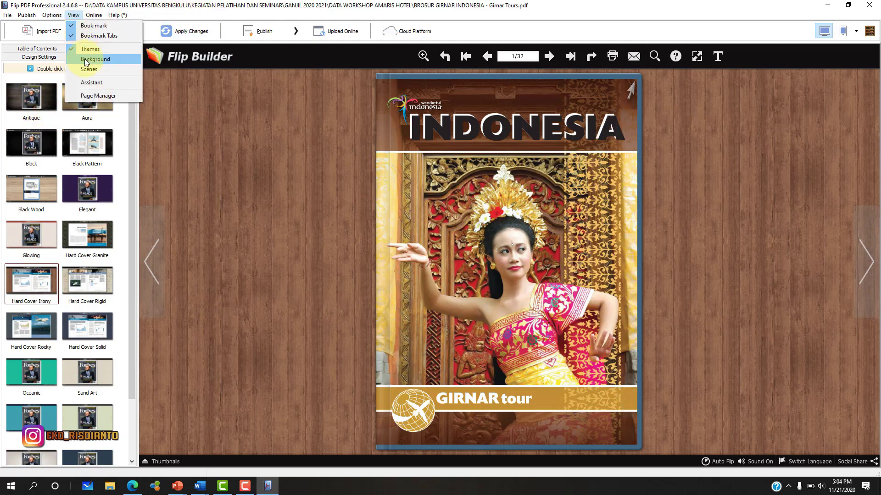
Apply the landscape04 background to the book, and look at the custom background image picker without adding a file
{"action": "left_click", "coordinate": [85, 60]}
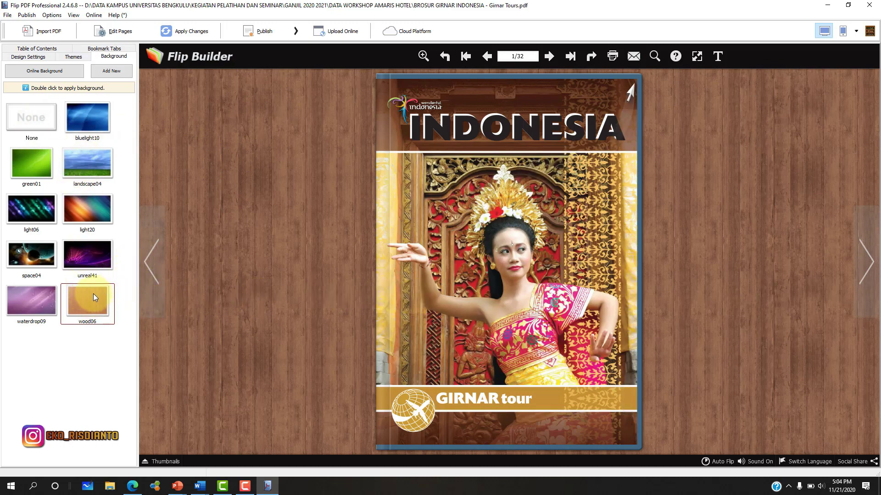
{"action": "left_click", "coordinate": [84, 160]}
{"action": "double_click", "coordinate": [84, 159]}
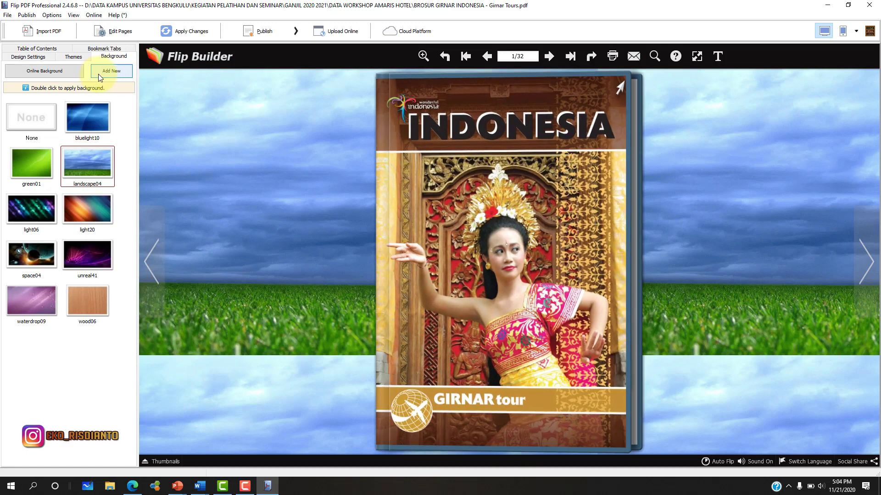
{"action": "left_click", "coordinate": [98, 73]}
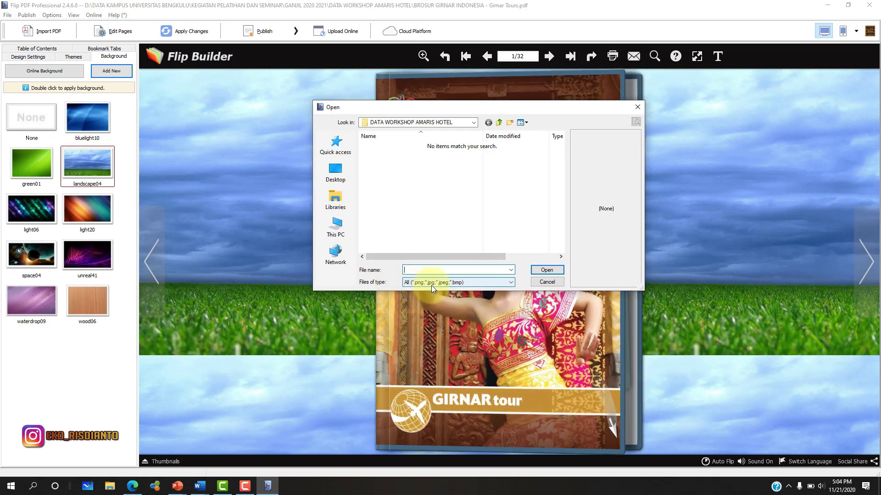
{"action": "left_click", "coordinate": [549, 281]}
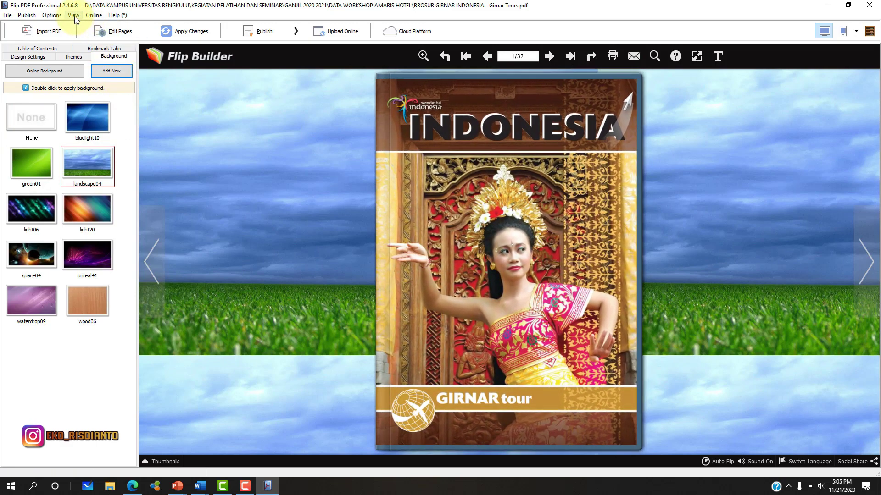
Display the available scenes and apply the Autumn leaves scene behind the book
{"action": "left_click", "coordinate": [74, 15]}
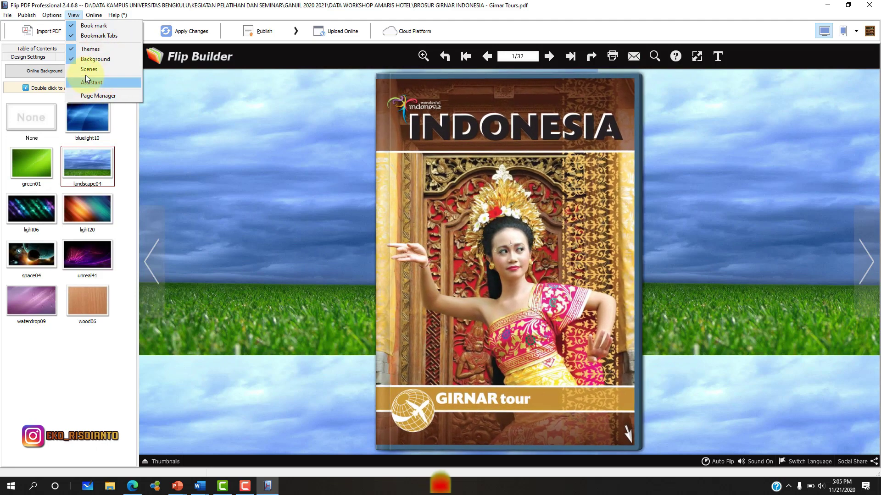
{"action": "left_click", "coordinate": [85, 69]}
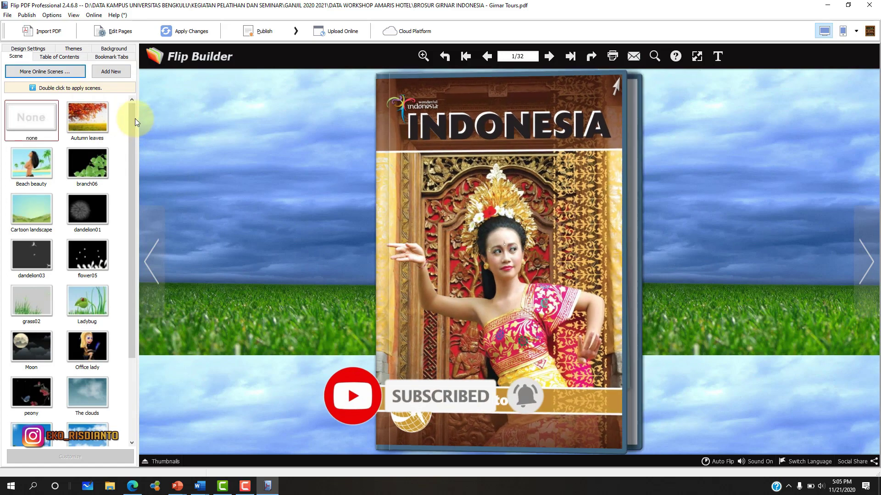
{"action": "mouse_move", "coordinate": [135, 118]}
{"action": "left_mouse_down"}
{"action": "mouse_move", "coordinate": [136, 230]}
{"action": "mouse_move", "coordinate": [138, 103]}
{"action": "left_mouse_up"}
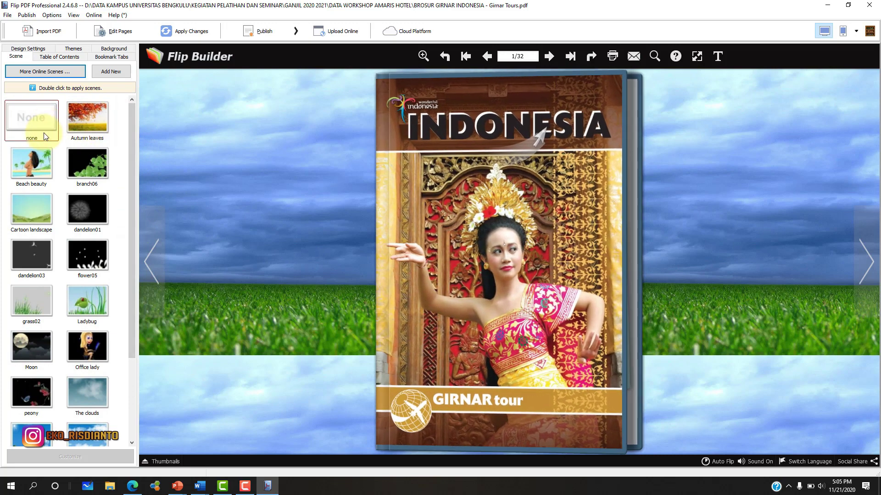
{"action": "double_click", "coordinate": [92, 122]}
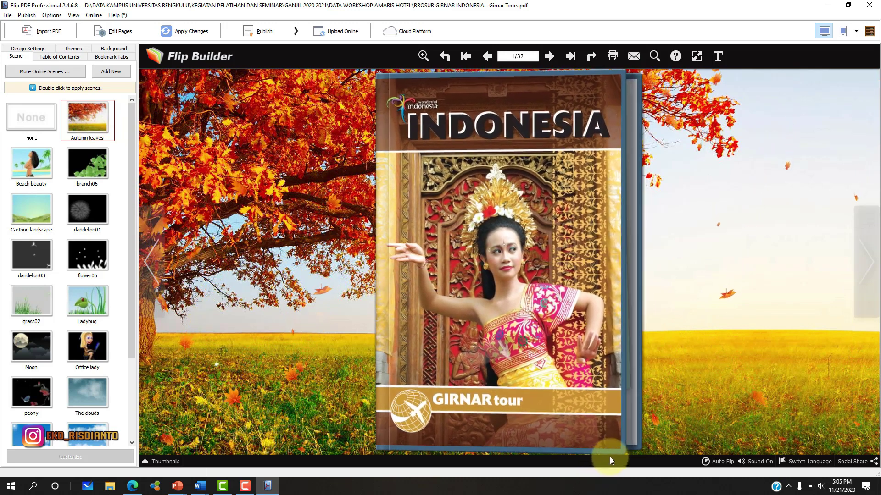
Preview the book against the autumn scene by opening it to pages 2-3 and turning back to the cover
{"action": "left_click_drag", "start_coordinate": [610, 457], "coordinate": [593, 415]}
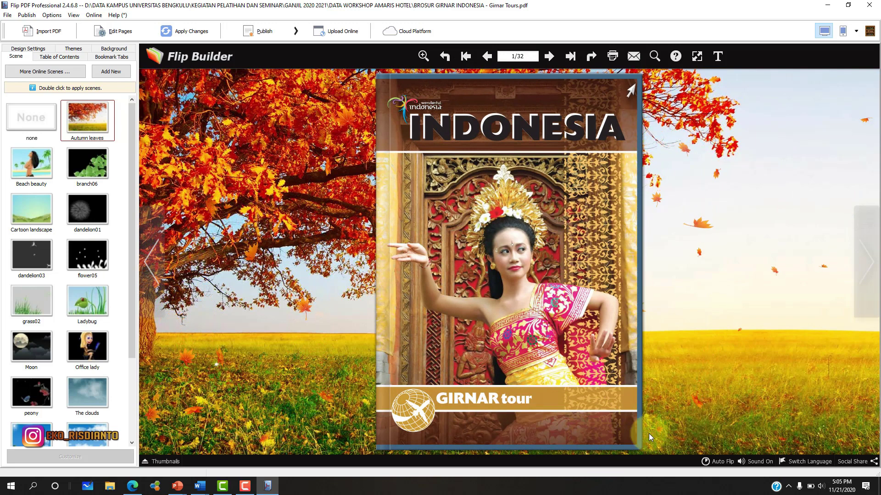
{"action": "left_click_drag", "start_coordinate": [649, 434], "coordinate": [169, 437]}
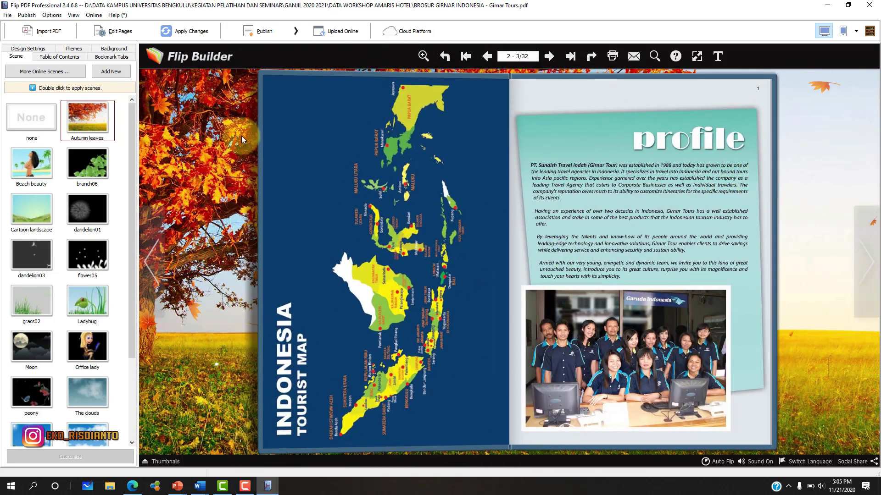
{"action": "left_click_drag", "start_coordinate": [251, 446], "coordinate": [740, 412]}
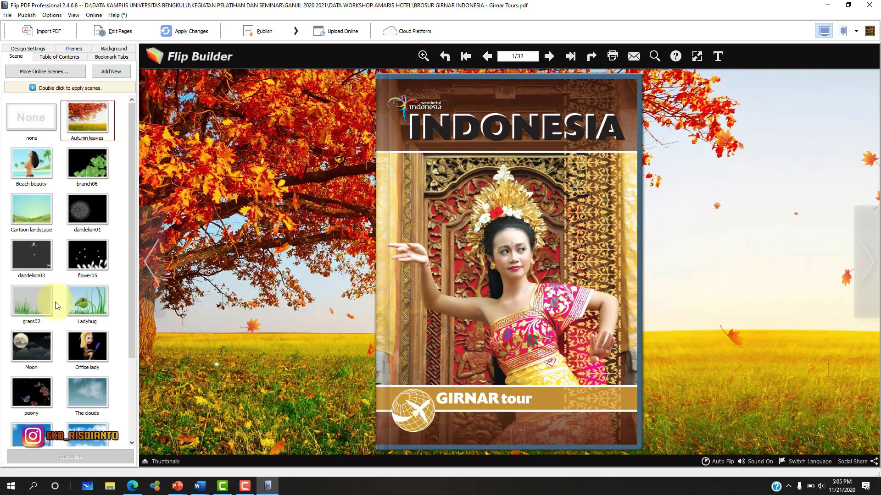
Browse the available scenes, try the Cartoon landscape scene behind the book, and reapply the Autumn leaves scene
{"action": "scroll", "coordinate": [115, 312], "scroll_direction": "down", "scroll_amount": 3}
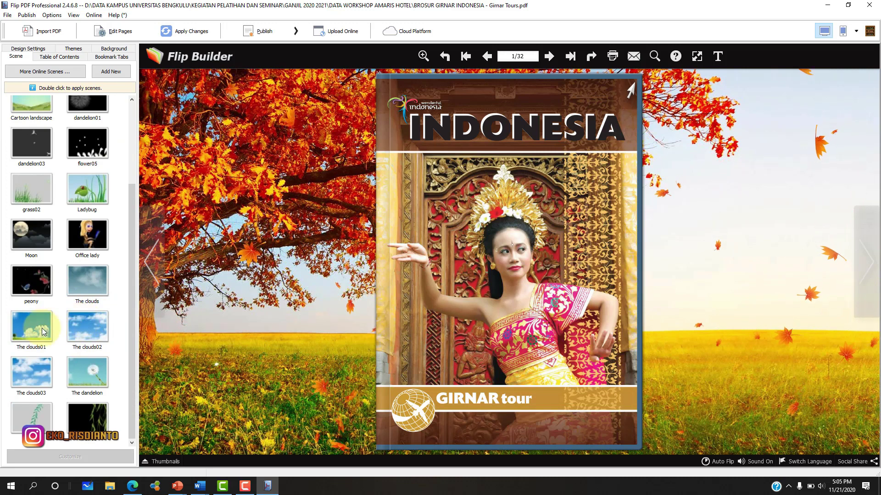
{"action": "scroll", "coordinate": [86, 320], "scroll_direction": "up", "scroll_amount": 3}
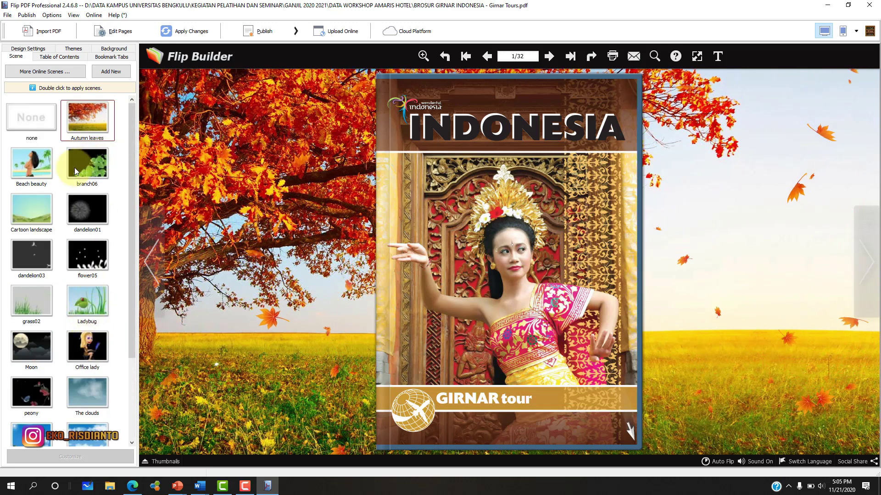
{"action": "double_click", "coordinate": [38, 204]}
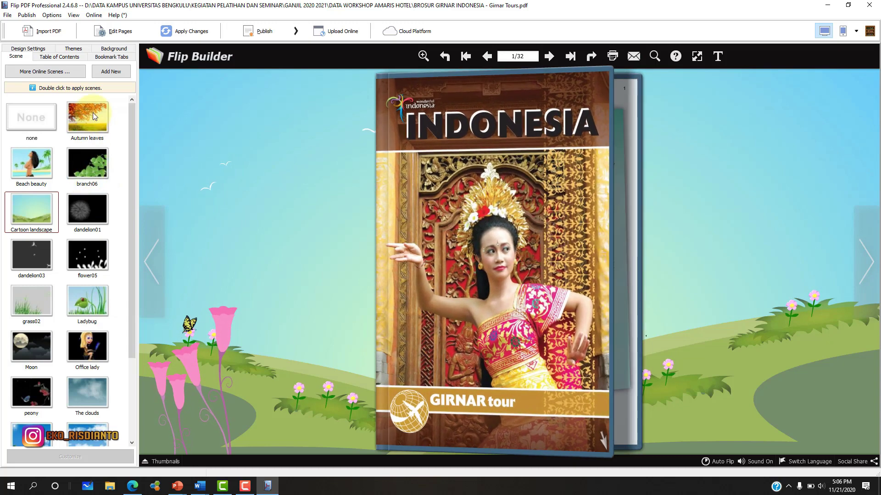
{"action": "double_click", "coordinate": [92, 112]}
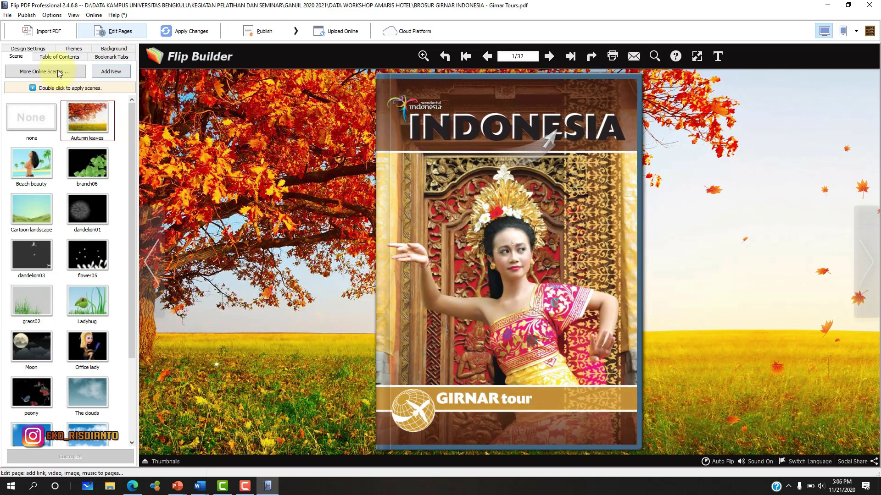
Look at the layer, layout and SWF file settings for adding a new scene, and close them without creating one
{"action": "left_click", "coordinate": [112, 73]}
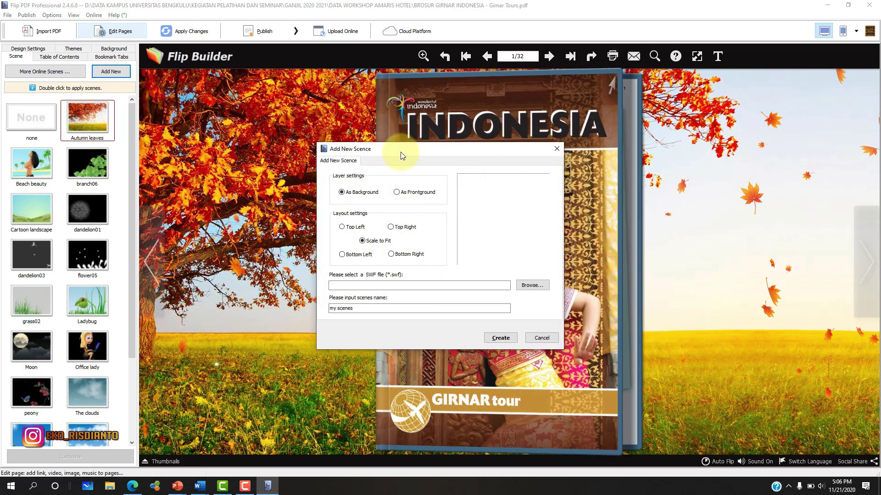
{"action": "left_click_drag", "start_coordinate": [400, 152], "coordinate": [337, 132]}
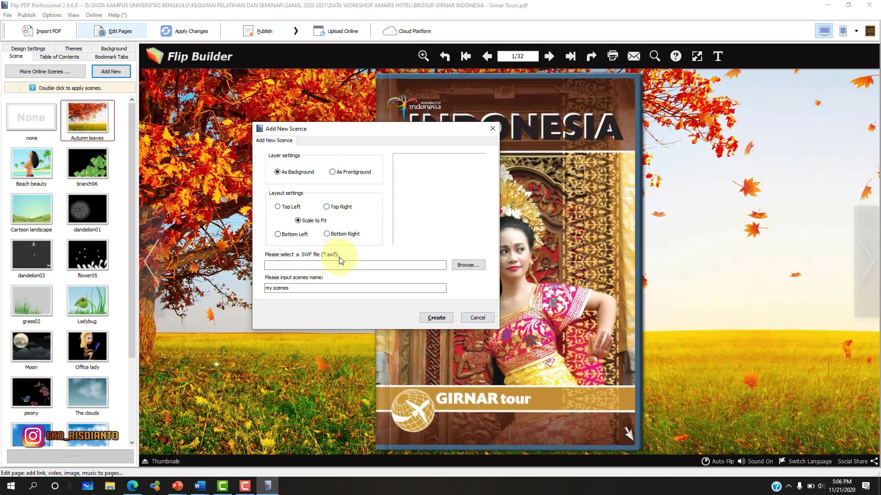
{"action": "left_click", "coordinate": [478, 317]}
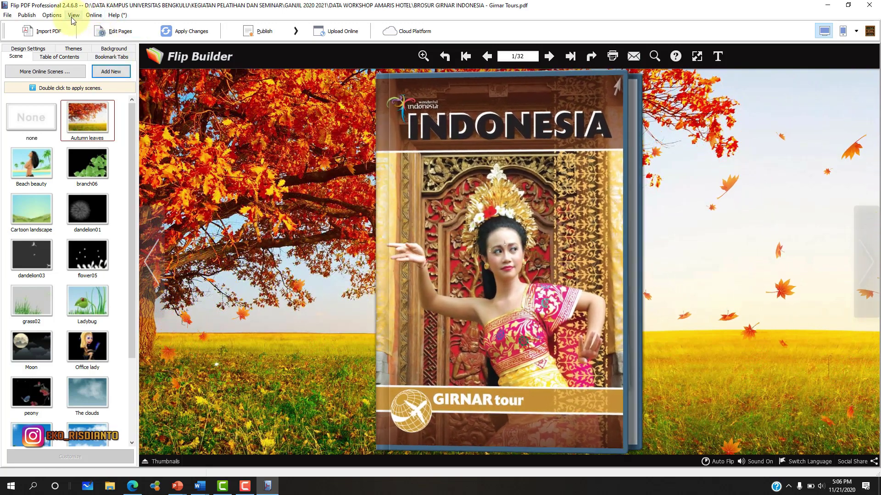
Display the Page Manager, look through the page thumbnails to page 32 and back to page 1, and close it
{"action": "left_click", "coordinate": [73, 16]}
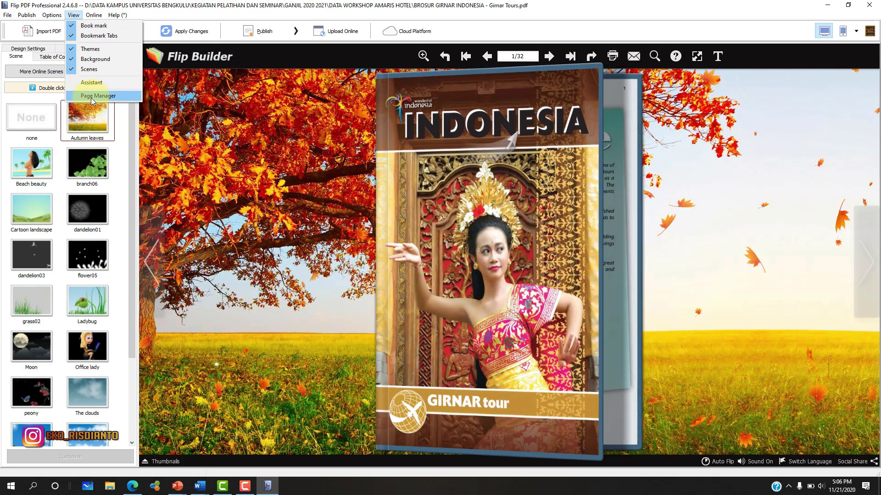
{"action": "left_click", "coordinate": [98, 96]}
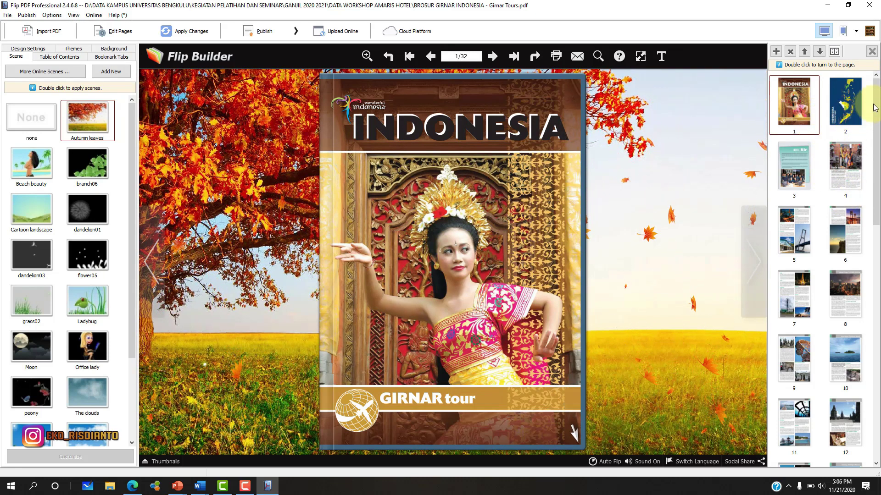
{"action": "left_click_drag", "start_coordinate": [877, 103], "coordinate": [877, 112]}
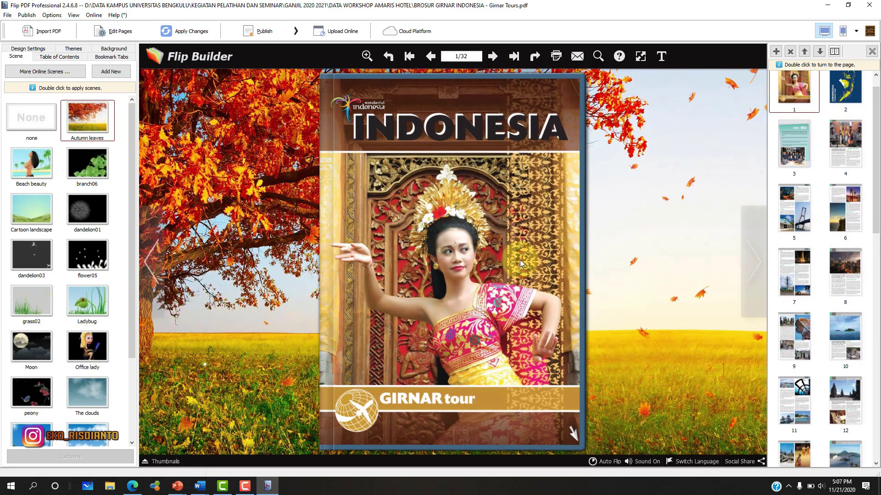
{"action": "left_click_drag", "start_coordinate": [872, 118], "coordinate": [856, 345]}
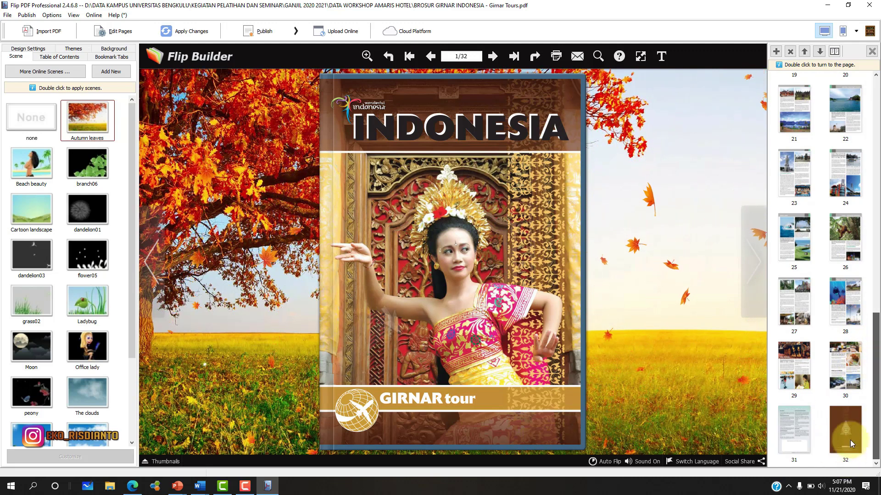
{"action": "left_click_drag", "start_coordinate": [875, 404], "coordinate": [879, 161]}
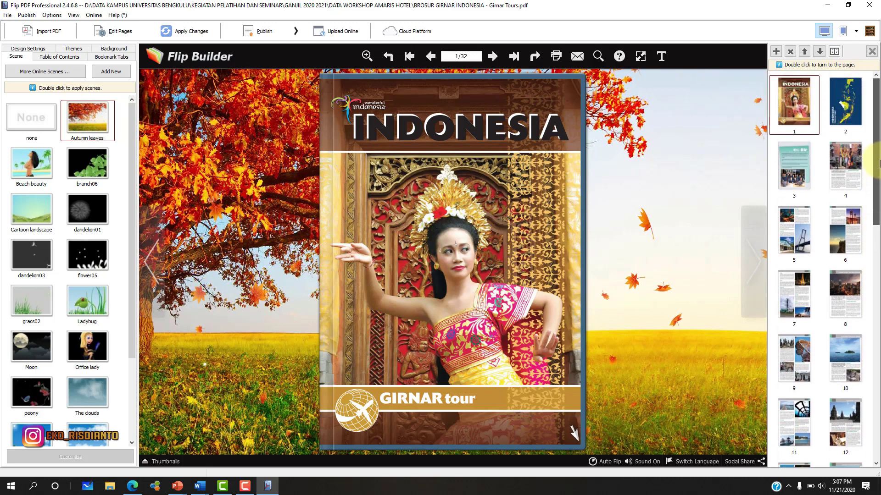
{"action": "left_click", "coordinate": [804, 121]}
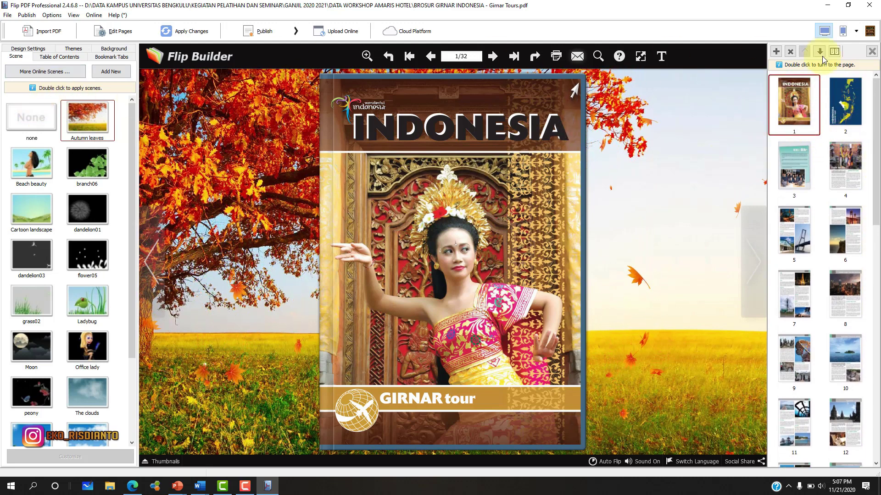
{"action": "left_click", "coordinate": [872, 52]}
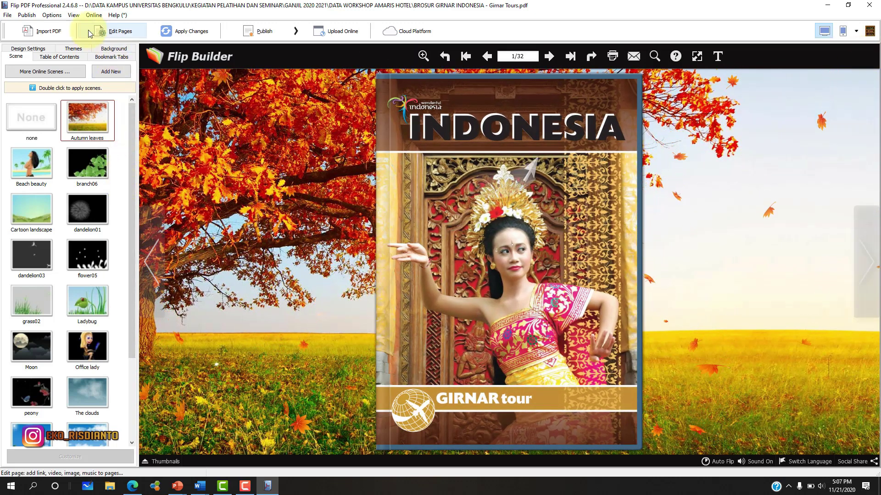
Look at the online commands and the cloud account login form, and close the form without logging in
{"action": "left_click", "coordinate": [75, 15]}
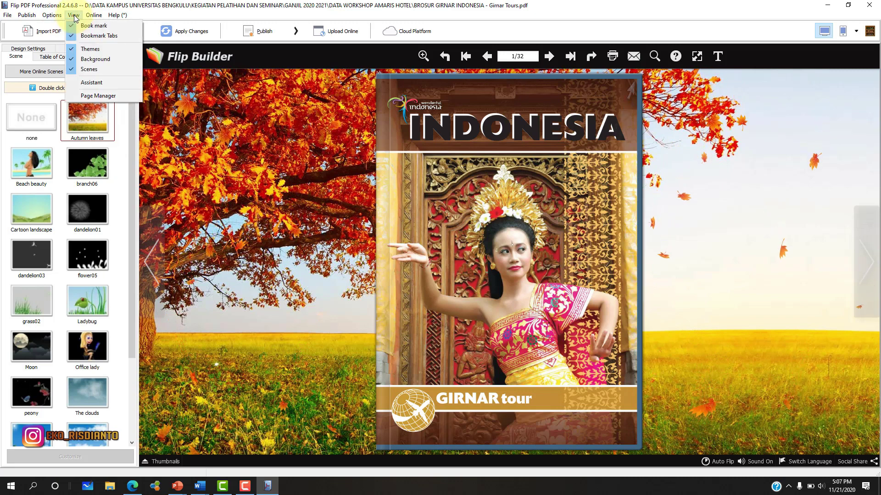
{"action": "mouse_move", "coordinate": [93, 16]}
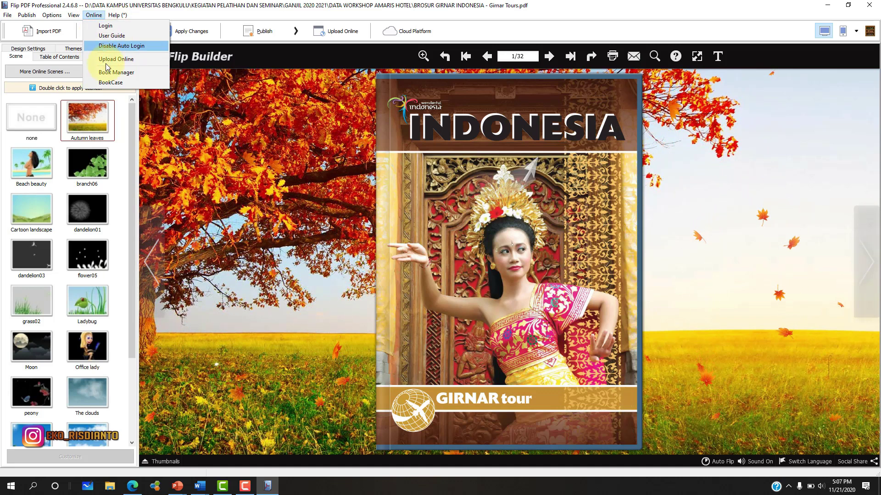
{"action": "left_click", "coordinate": [113, 37]}
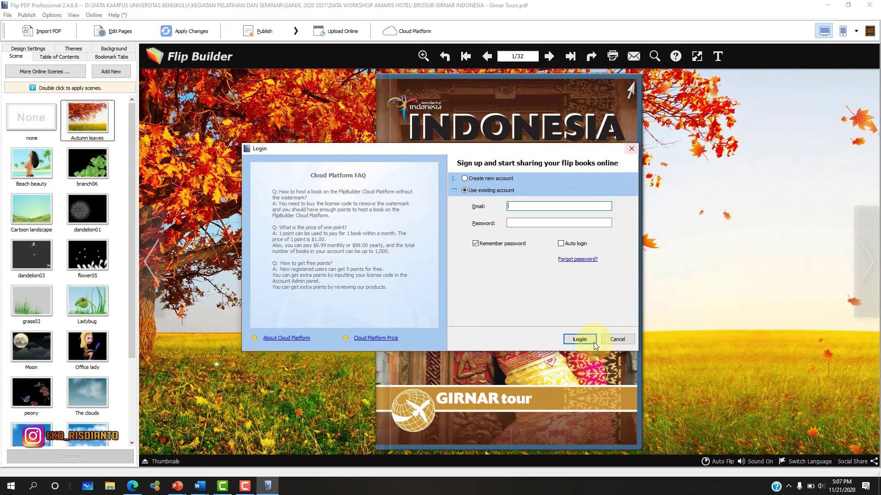
{"action": "left_click", "coordinate": [630, 150]}
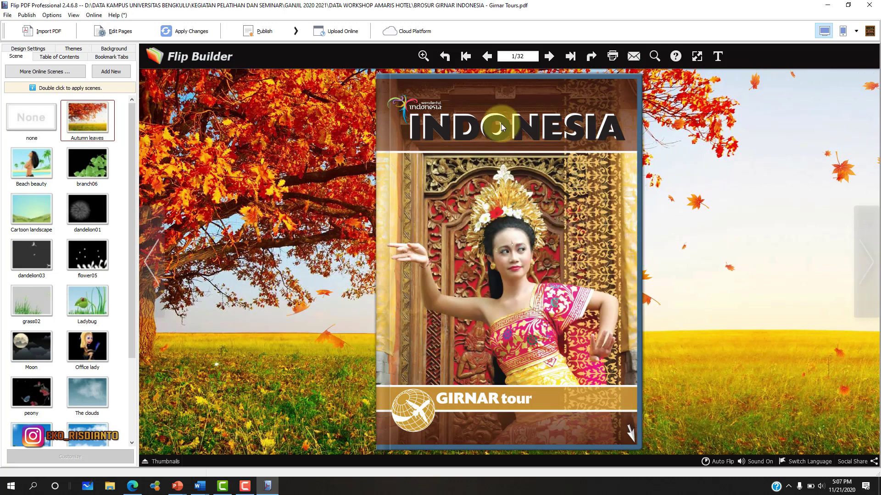
{"action": "left_click", "coordinate": [93, 16]}
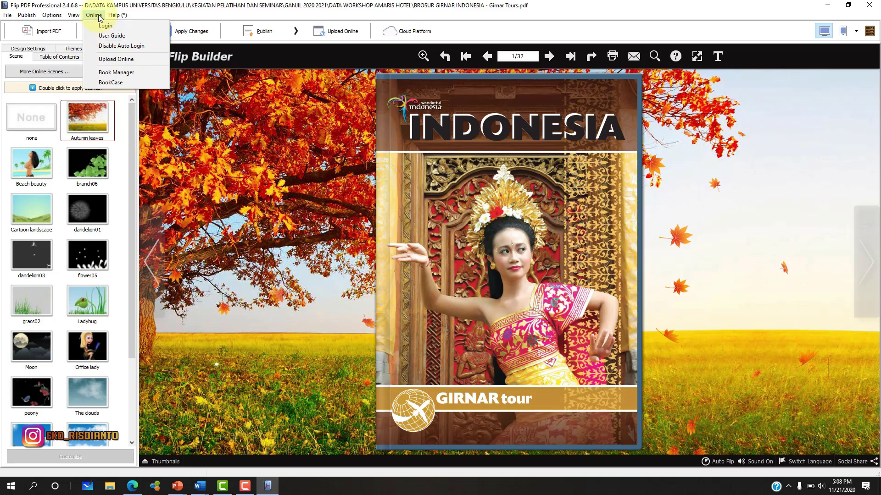
{"action": "mouse_move", "coordinate": [117, 15]}
{"action": "left_click", "coordinate": [185, 12]}
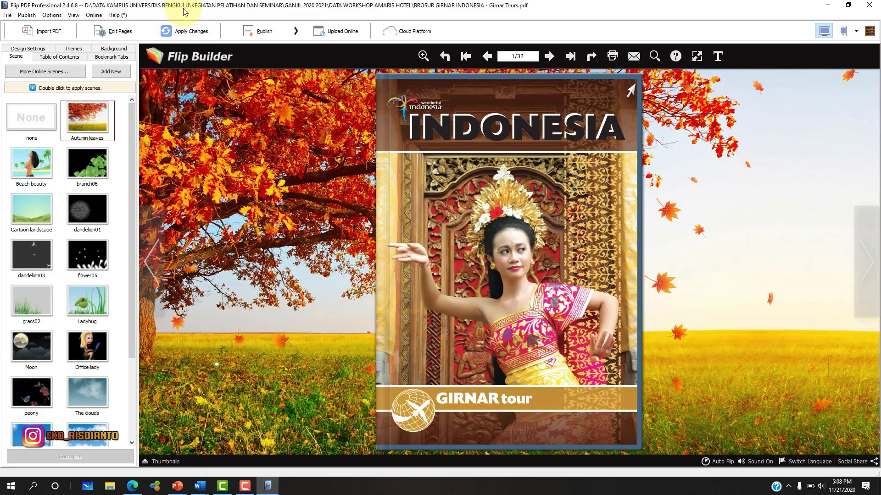
Open the online user manual in the browser, browse its contents, view the Template Settings - Background page, and close the browser
{"action": "left_click", "coordinate": [115, 17]}
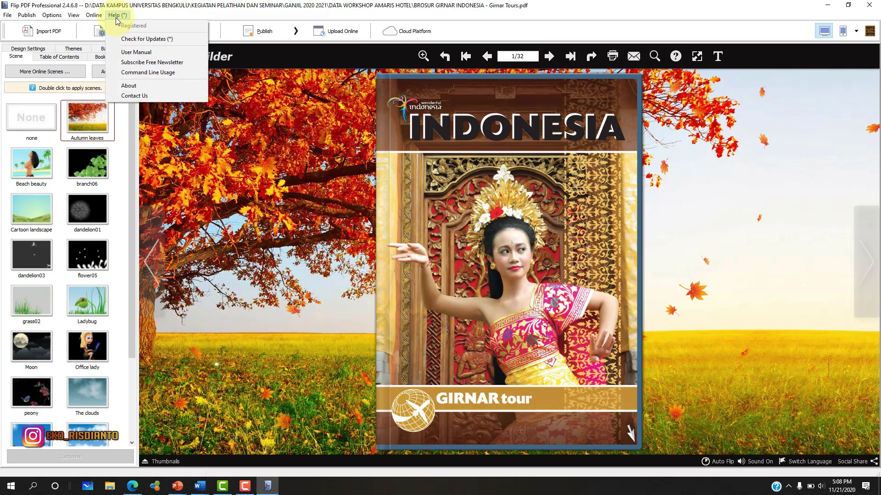
{"action": "mouse_move", "coordinate": [102, 18]}
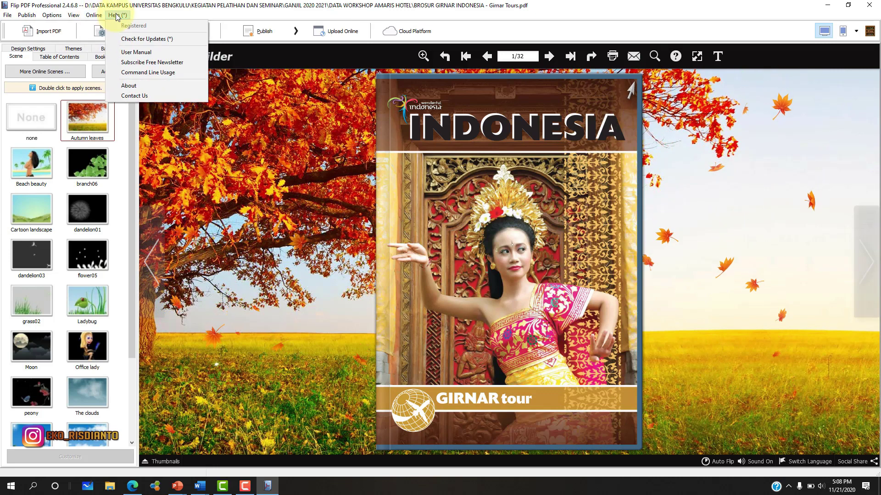
{"action": "left_click", "coordinate": [129, 54]}
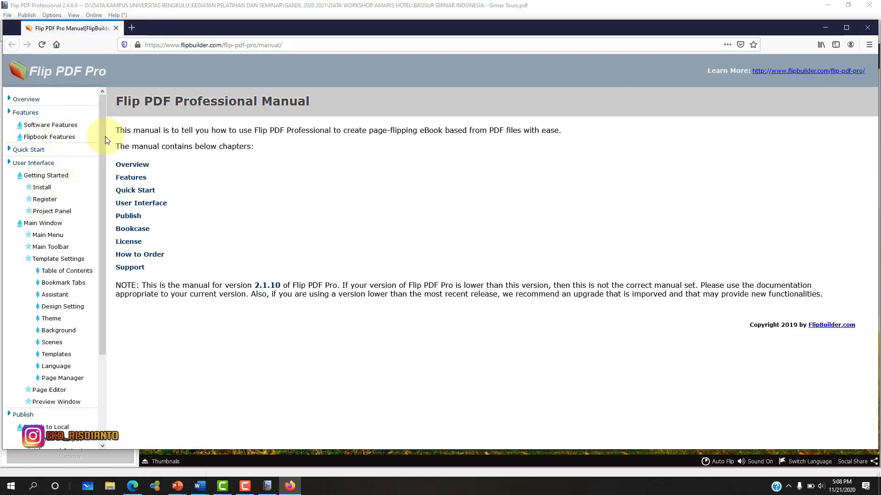
{"action": "left_click_drag", "start_coordinate": [104, 130], "coordinate": [114, 258]}
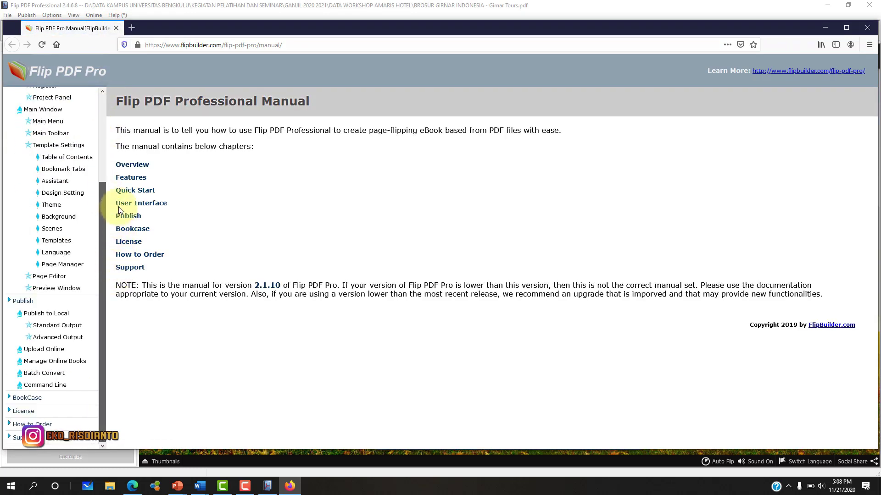
{"action": "left_click_drag", "start_coordinate": [118, 207], "coordinate": [106, 143]}
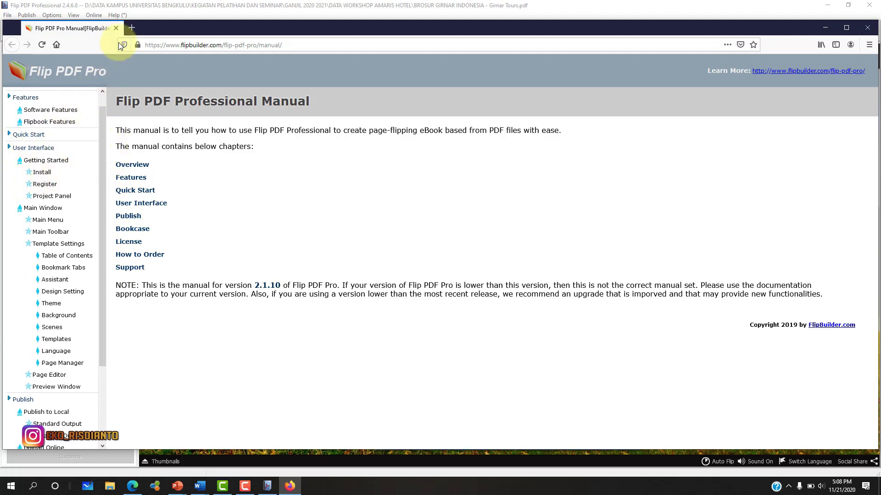
{"action": "scroll", "coordinate": [64, 216], "scroll_direction": "down", "scroll_amount": 4}
{"action": "left_click", "coordinate": [50, 226]}
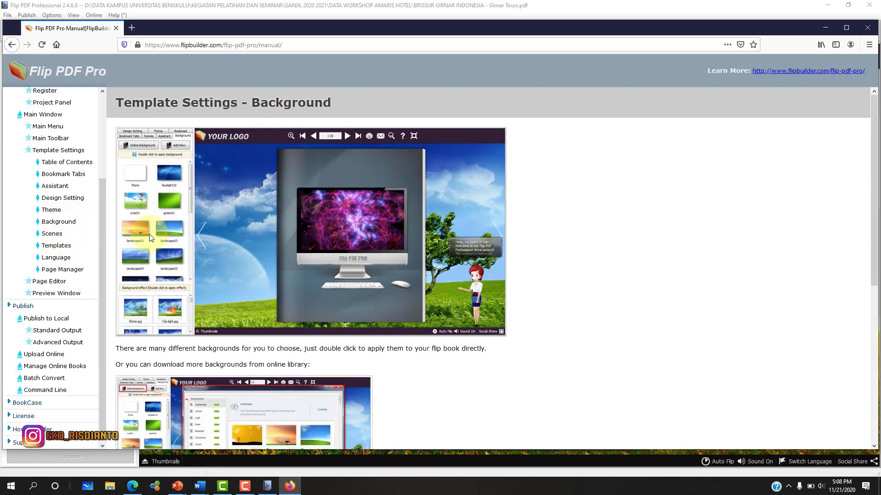
{"action": "left_click", "coordinate": [874, 29]}
Look over the available publishing outputs and the list of settings panels that can be shown or hidden
{"action": "left_click", "coordinate": [264, 30]}
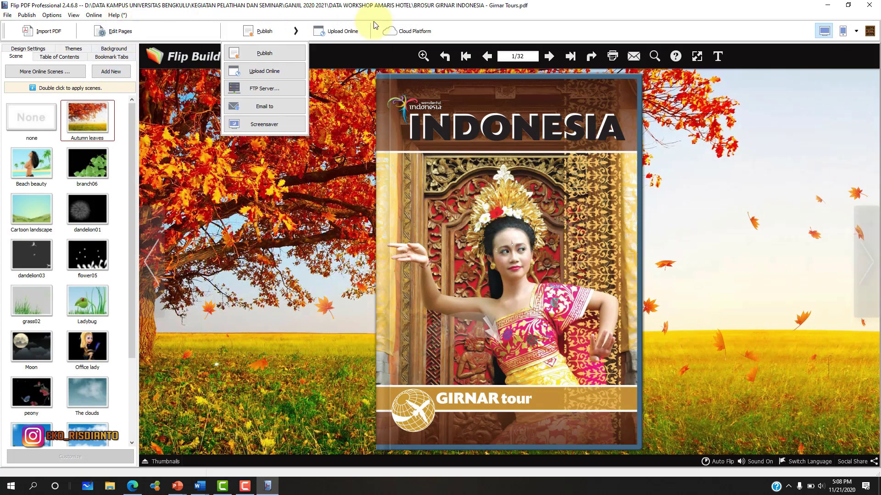
{"action": "left_click", "coordinate": [187, 131]}
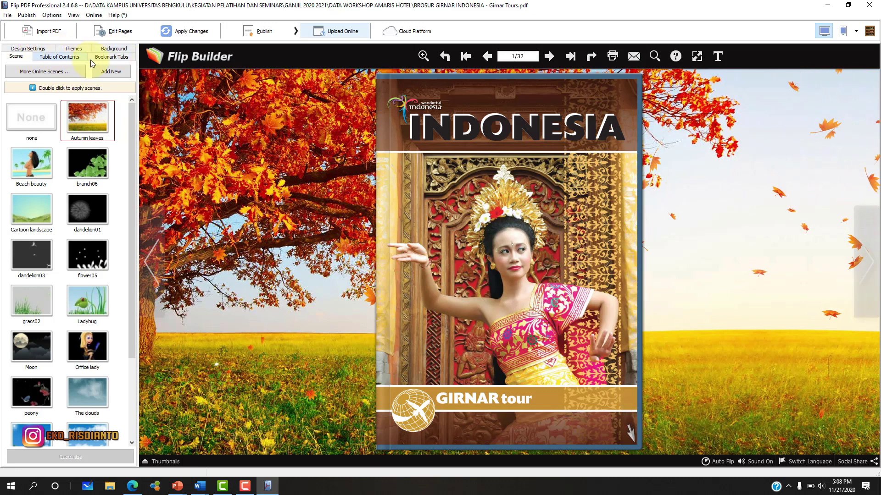
{"action": "left_click", "coordinate": [72, 15]}
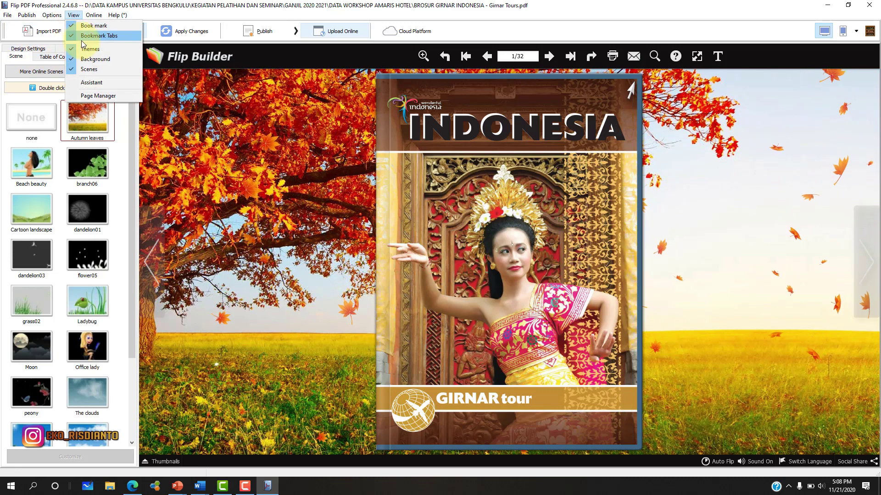
{"action": "left_click", "coordinate": [211, 19]}
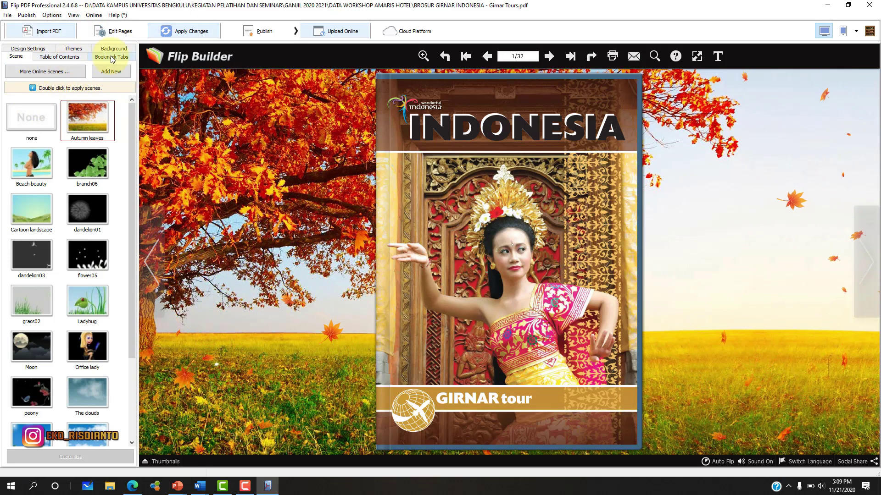
Hide the Bookmark Tabs and Table of Contents panels from the settings area
{"action": "left_click", "coordinate": [73, 15]}
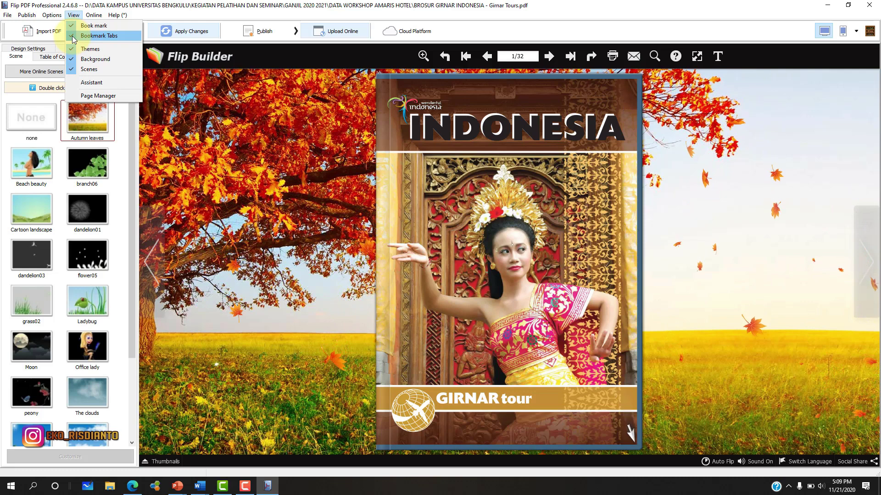
{"action": "left_click", "coordinate": [72, 26]}
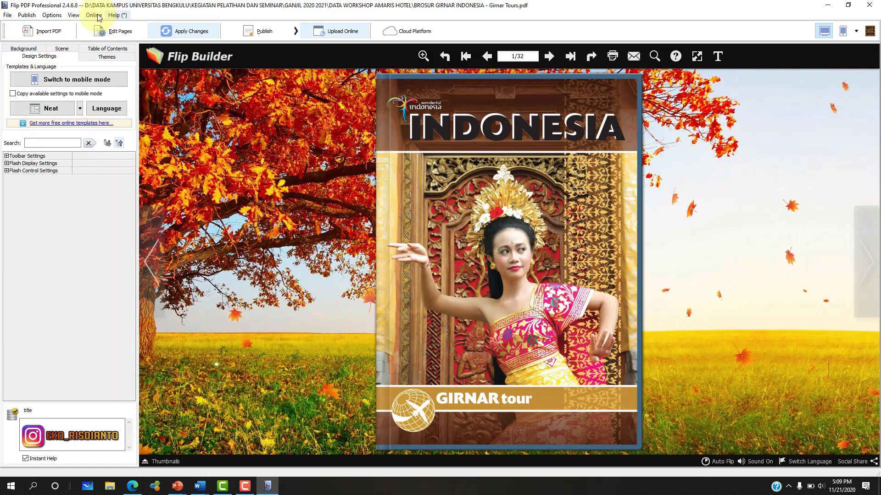
{"action": "left_click", "coordinate": [73, 15]}
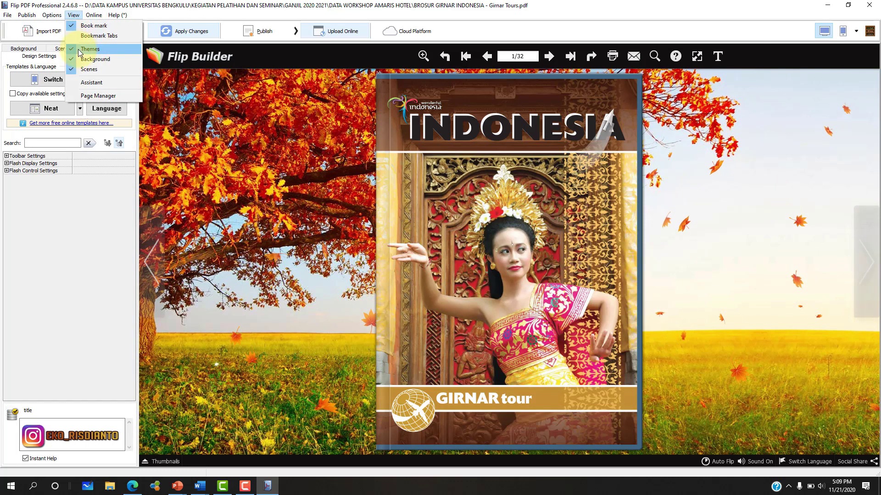
{"action": "left_click", "coordinate": [75, 25]}
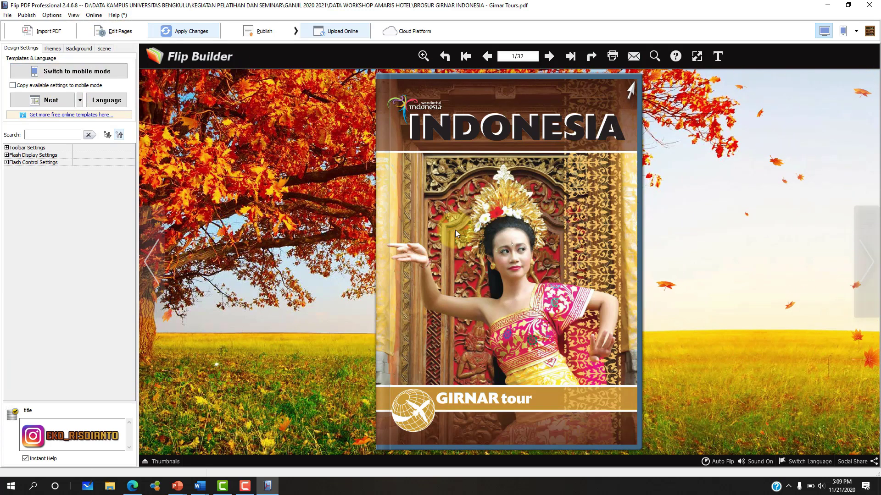
{"action": "left_click", "coordinate": [261, 31]}
{"action": "left_click", "coordinate": [825, 31]}
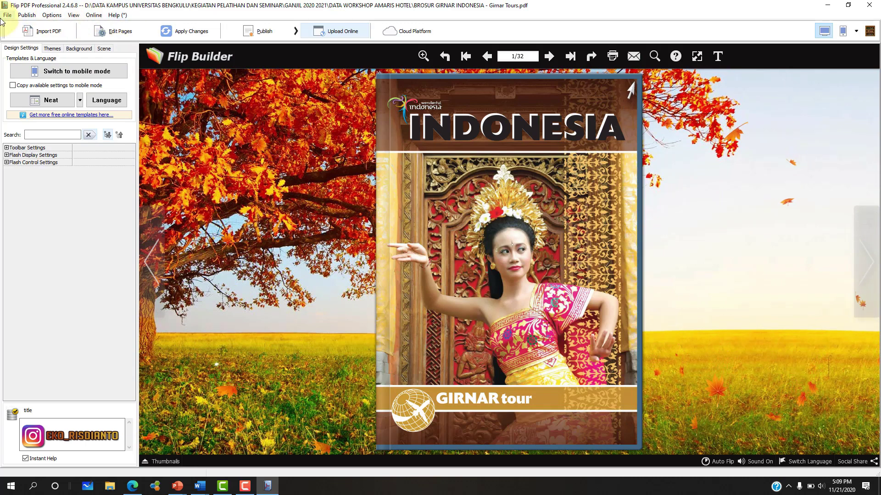
Look over the publishing outputs and the Import PDF settings, and close the import form without importing
{"action": "left_click", "coordinate": [261, 30]}
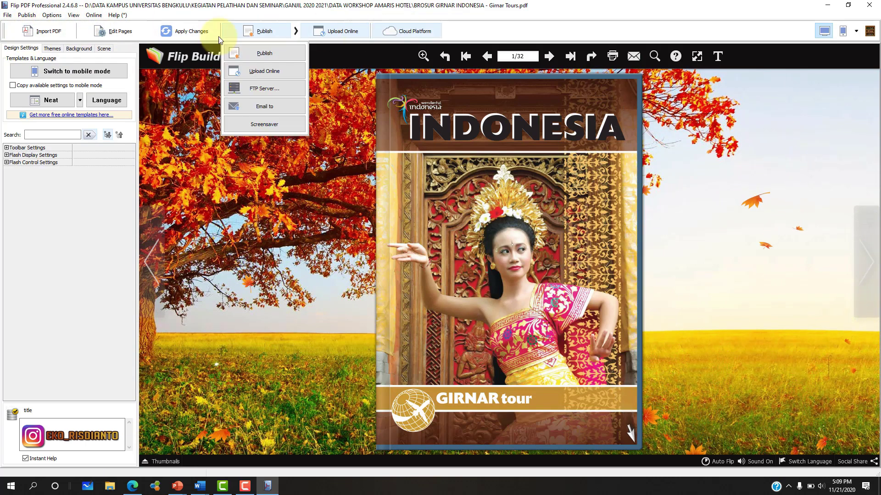
{"action": "left_click", "coordinate": [546, 43]}
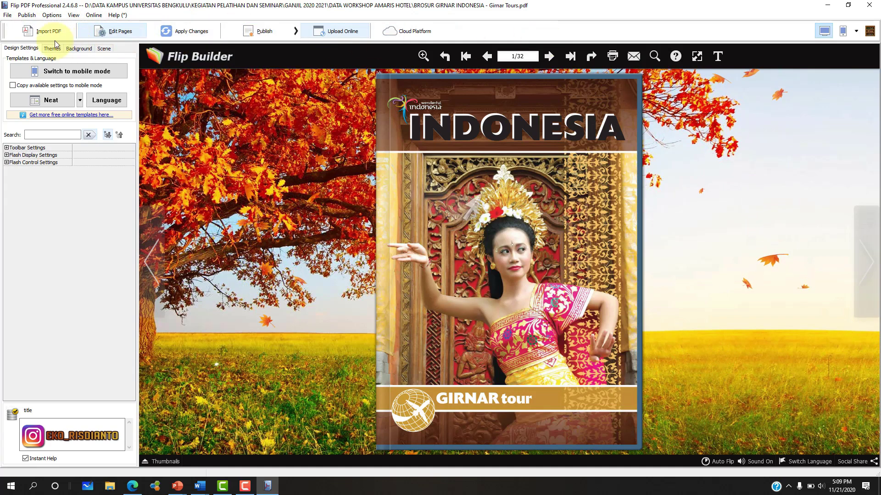
{"action": "left_click", "coordinate": [39, 33]}
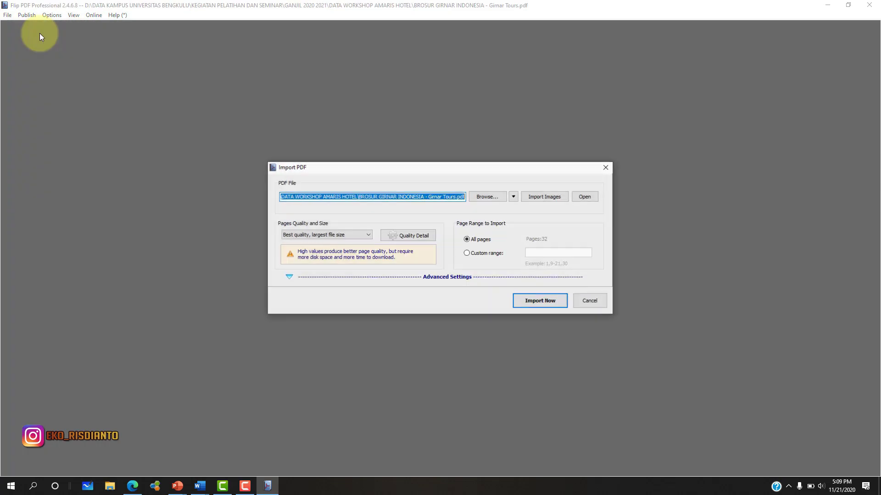
{"action": "left_click", "coordinate": [590, 301]}
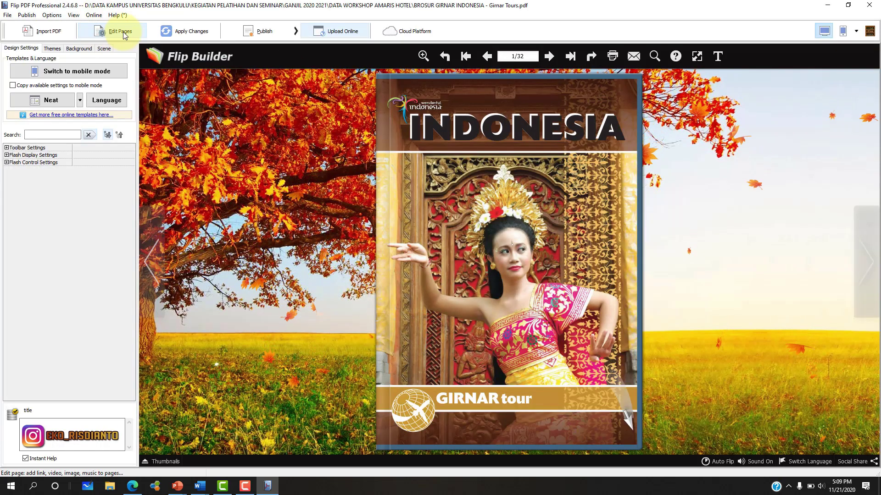
Open the page editor, look over its Hand, Open Link and Movie tools, and display page 4 of the brochure for editing
{"action": "left_click", "coordinate": [123, 34]}
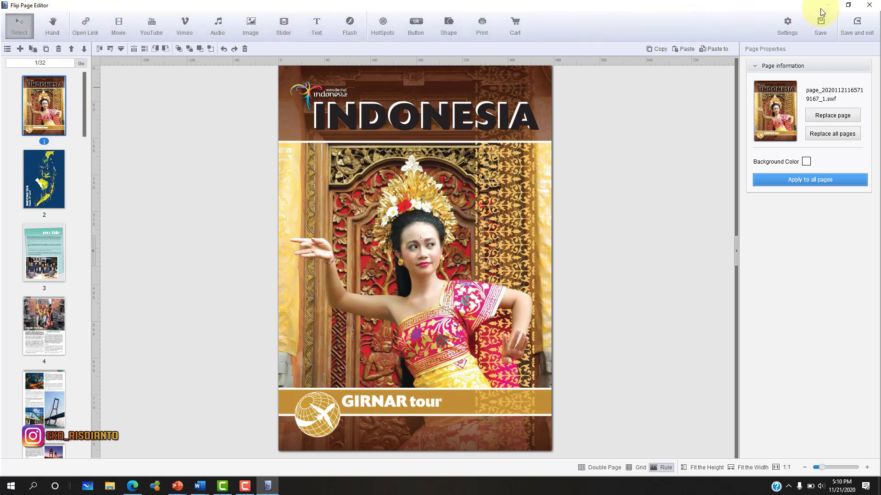
{"action": "left_click", "coordinate": [52, 27]}
{"action": "scroll", "coordinate": [375, 214], "scroll_direction": "down", "scroll_amount": 1}
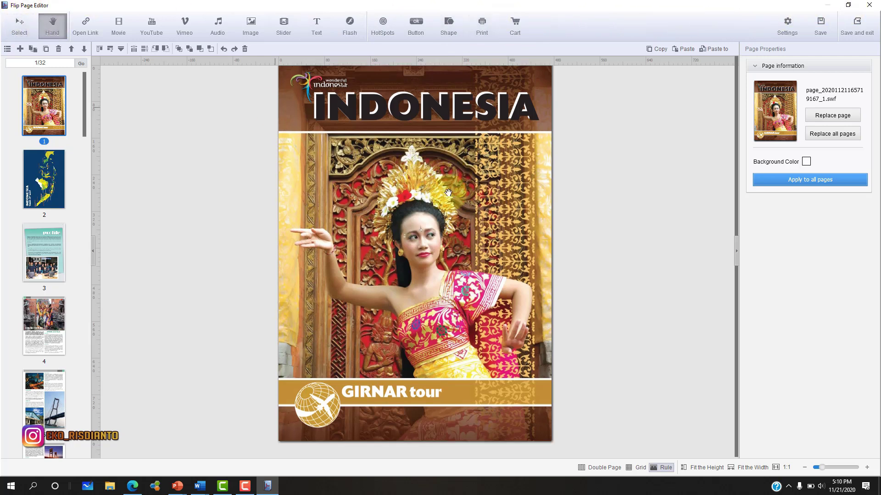
{"action": "left_click", "coordinate": [82, 26]}
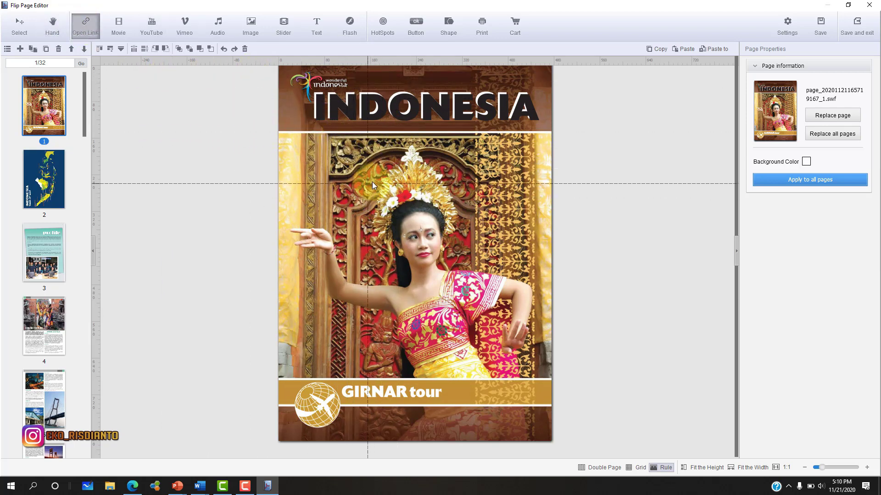
{"action": "left_click", "coordinate": [118, 25]}
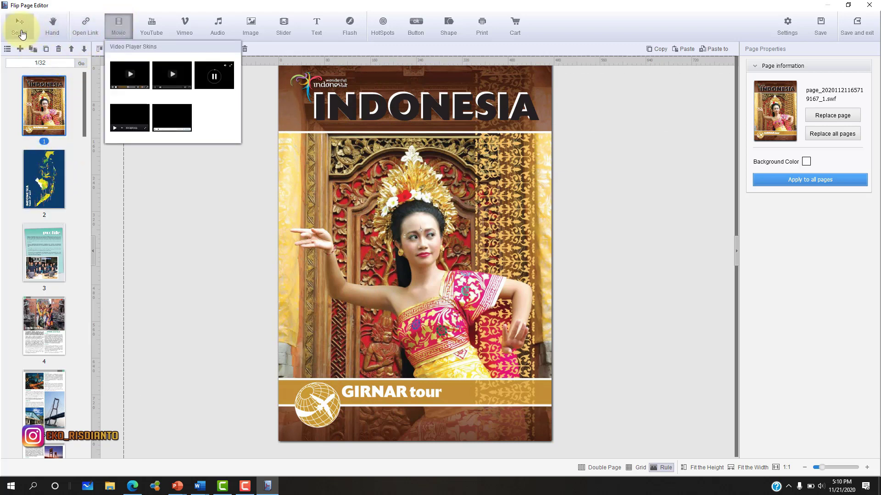
{"action": "left_click", "coordinate": [20, 30]}
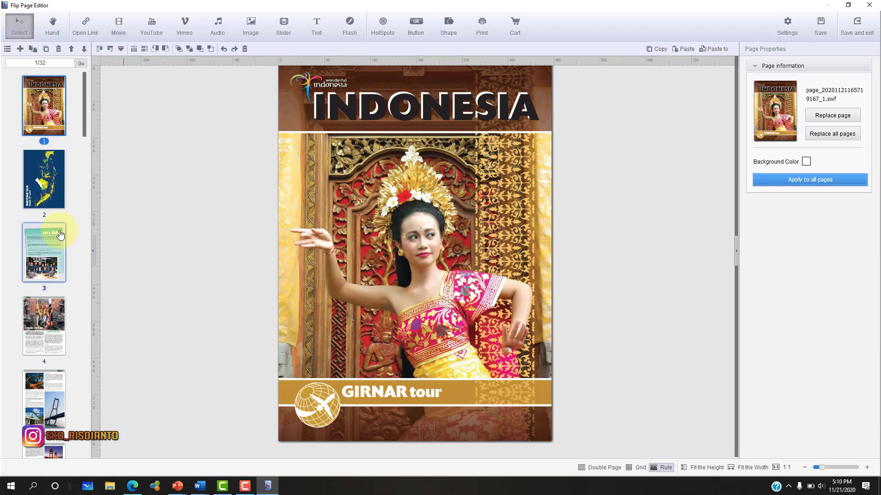
{"action": "left_click", "coordinate": [44, 320]}
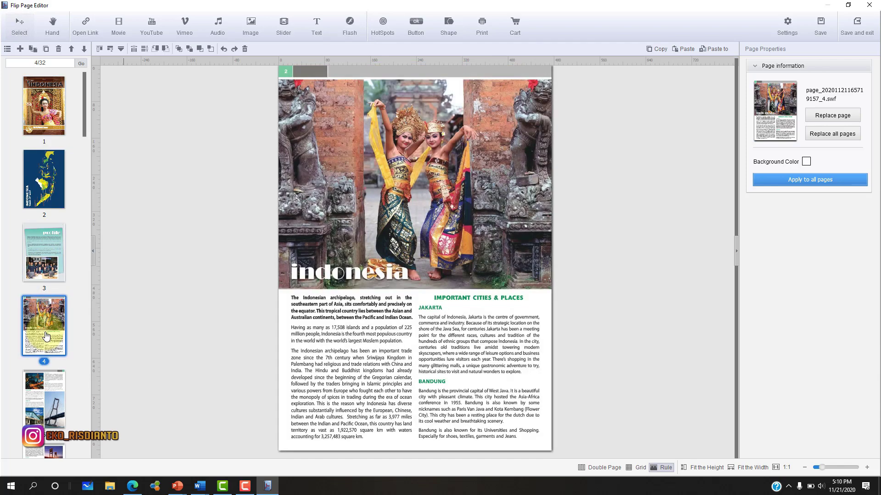
{"action": "left_click", "coordinate": [500, 179]}
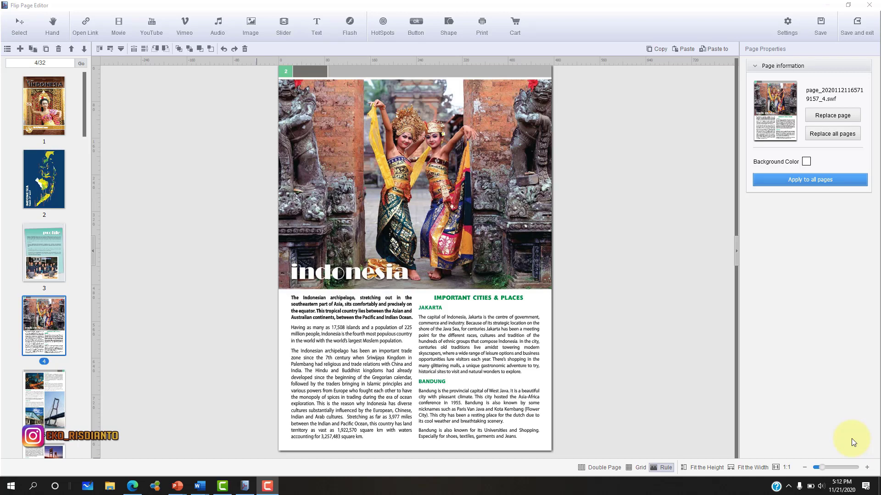
Switch to the browser, search YouTube for "wonderfull indonesia" and open the video "Wonderful Indonesia : A Visual Journey"
{"action": "left_click", "coordinate": [133, 487]}
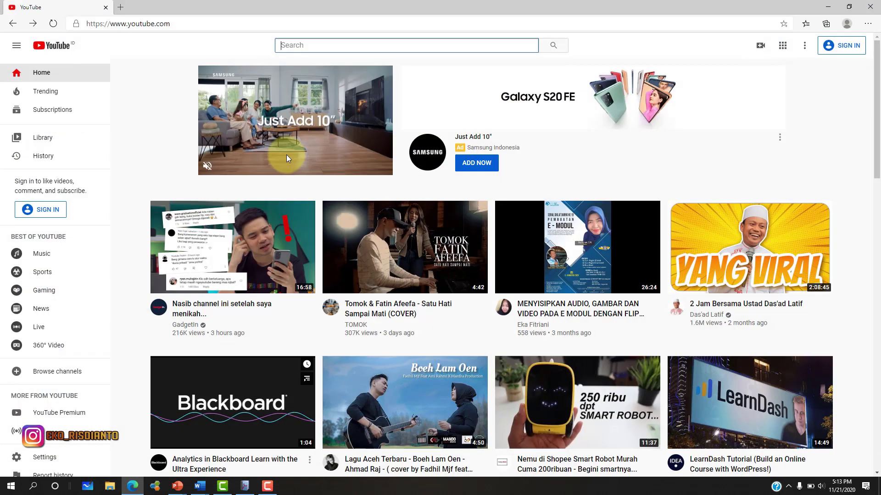
{"action": "left_click", "coordinate": [289, 44]}
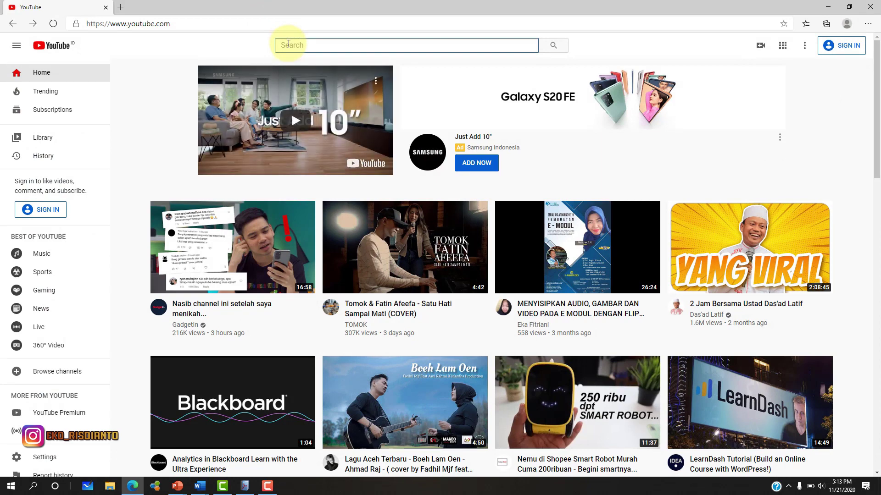
{"action": "type", "text": "wond"}
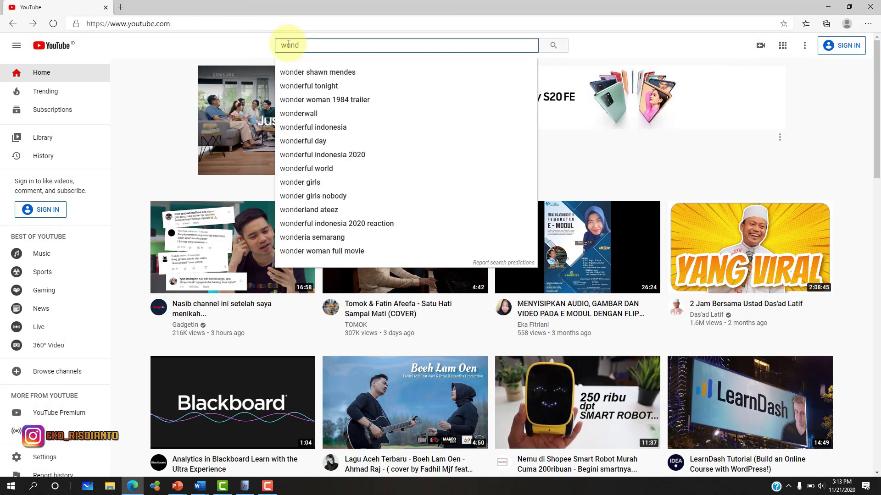
{"action": "type", "text": "erfull indon"}
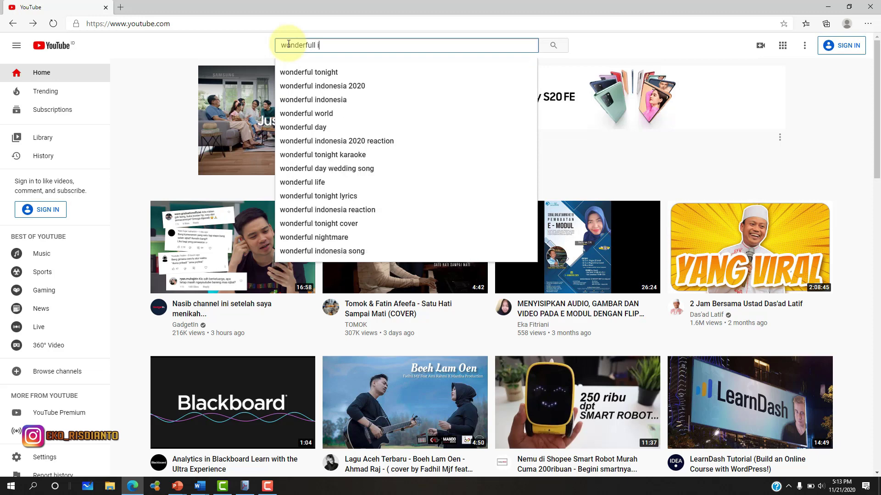
{"action": "type", "text": "esia"}
{"action": "key", "text": "Return"}
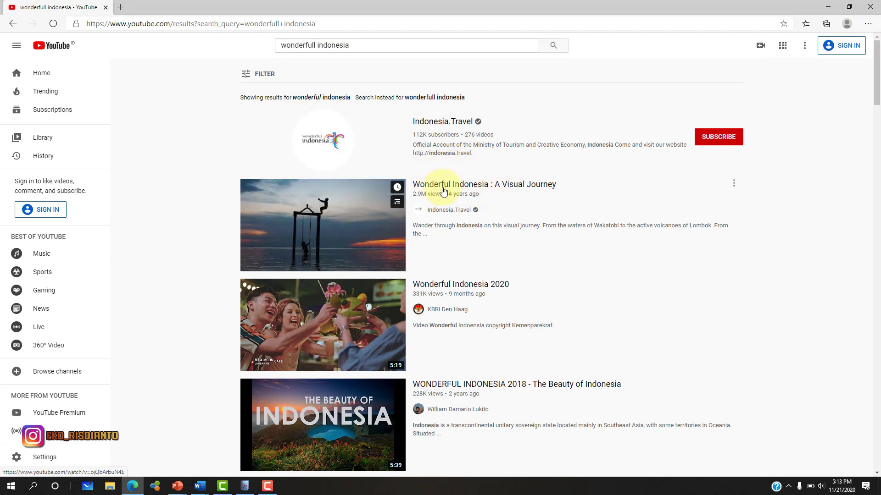
{"action": "left_click", "coordinate": [467, 190]}
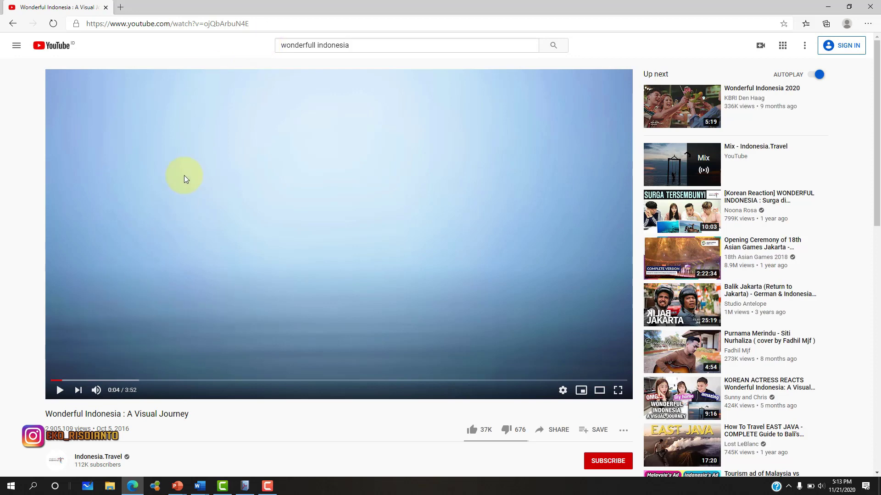
Copy the video's web address and open the SaveFrom site in a new tab through a Google search for "savefrom net"
{"action": "left_click", "coordinate": [272, 23]}
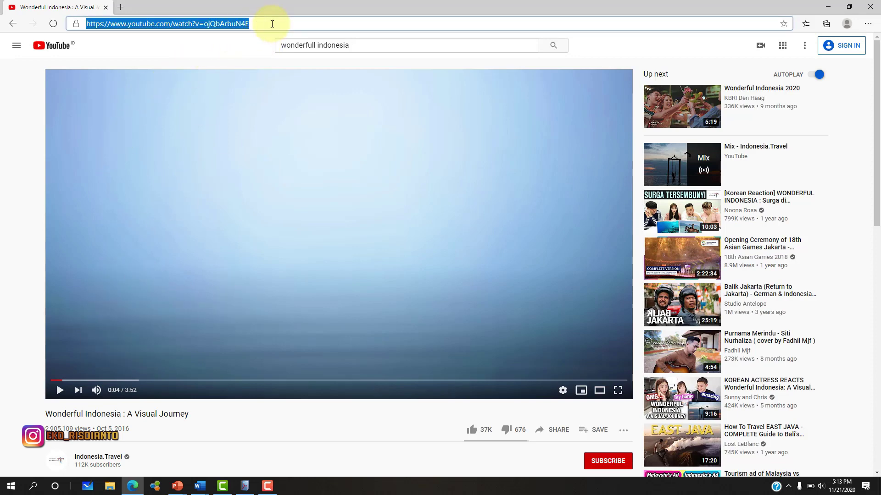
{"action": "left_click", "coordinate": [120, 7]}
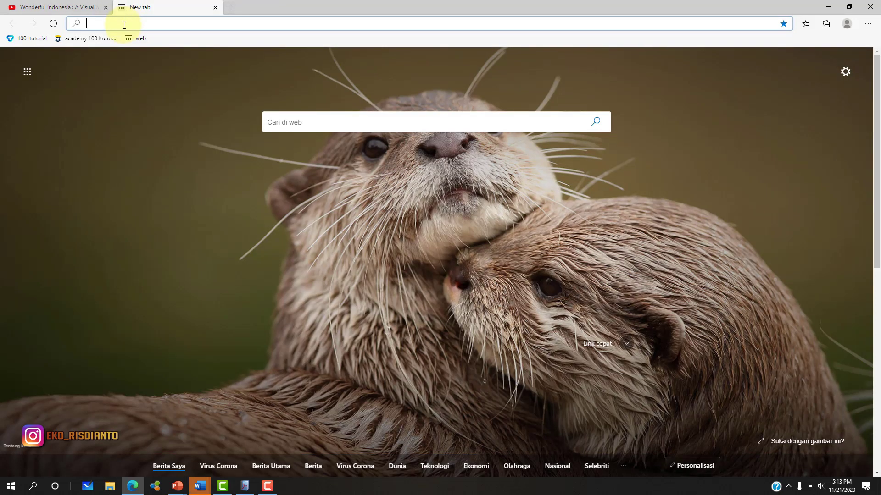
{"action": "type", "text": "google.com"}
{"action": "key", "text": "Return"}
{"action": "type", "text": "sa"}
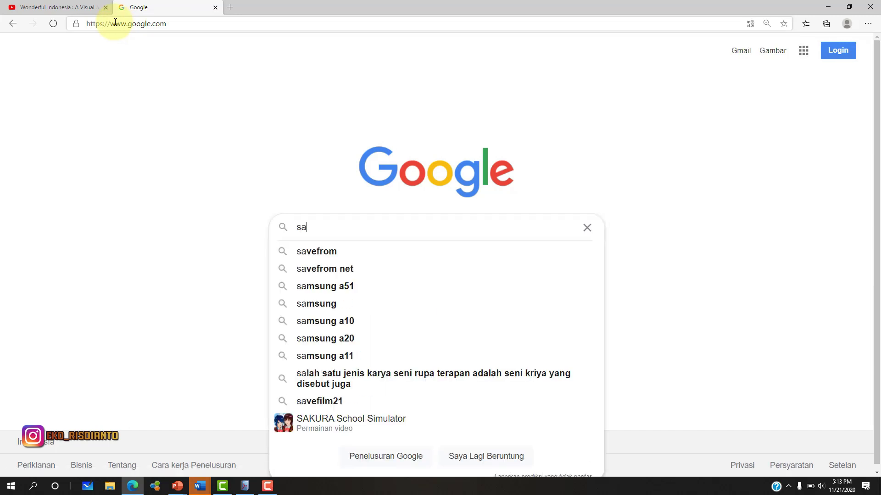
{"action": "type", "text": "ve"}
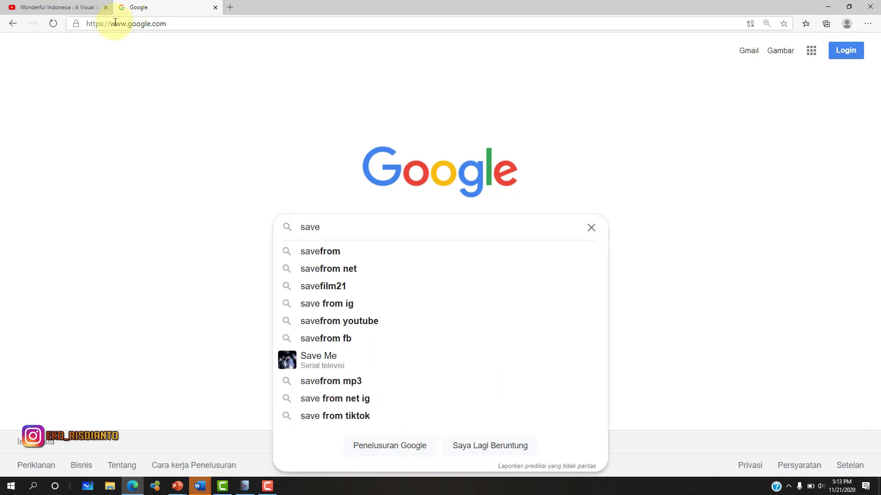
{"action": "left_click", "coordinate": [324, 268]}
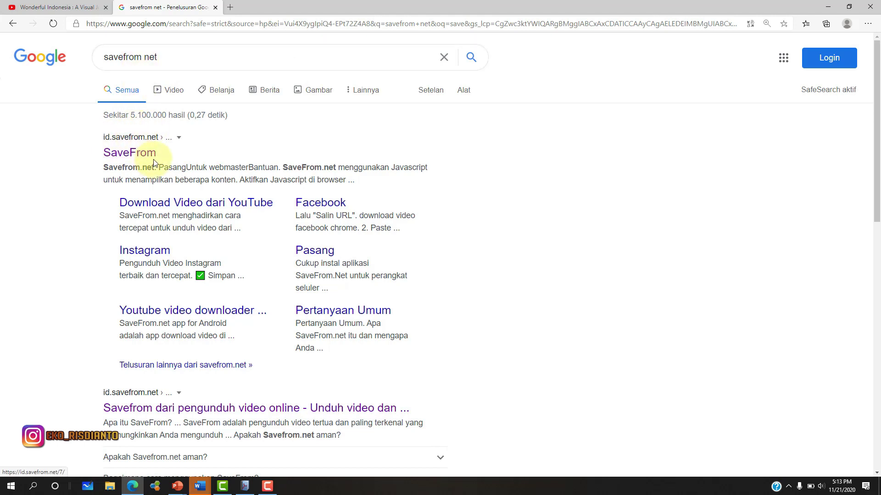
{"action": "left_click", "coordinate": [135, 157]}
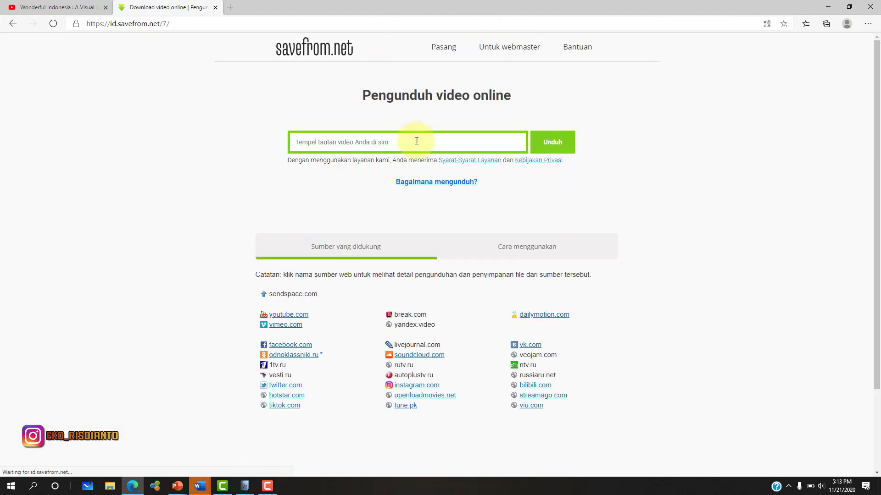
Paste the YouTube link into the SaveFrom downloader, download the video as MP4 720, and close the advertisement tab
{"action": "left_click", "coordinate": [340, 139]}
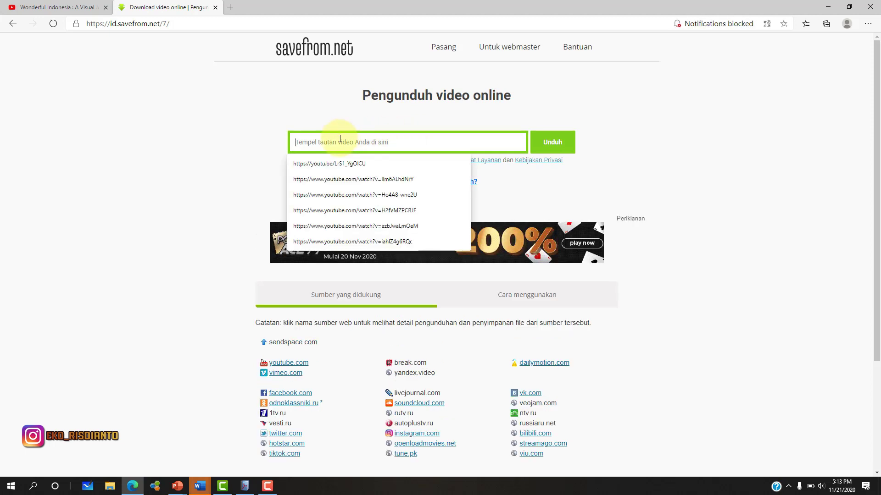
{"action": "left_click", "coordinate": [555, 142]}
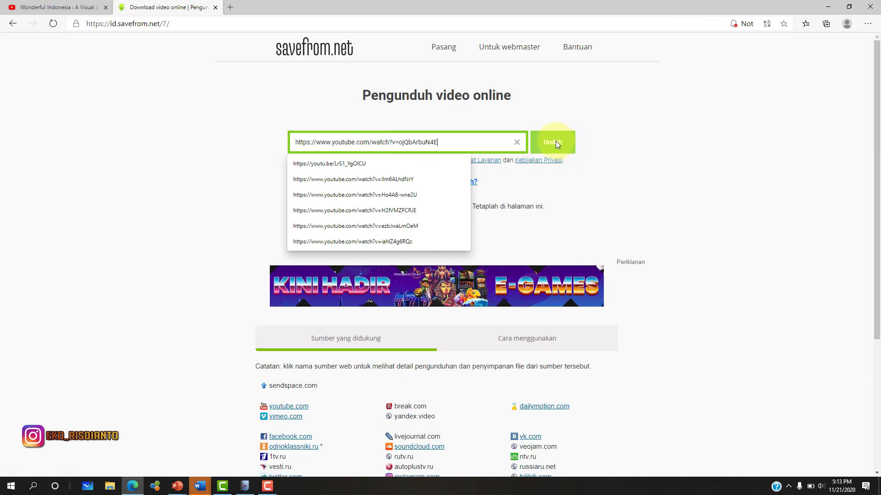
{"action": "left_click", "coordinate": [679, 202]}
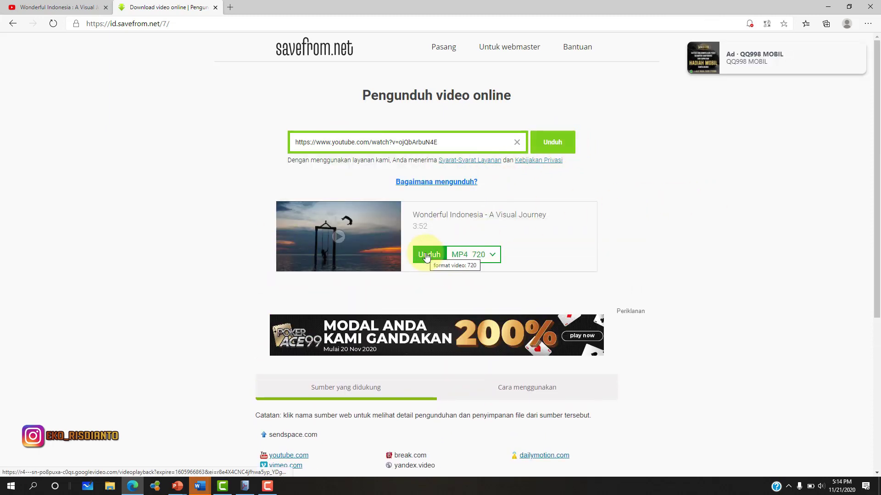
{"action": "double_click", "coordinate": [414, 228]}
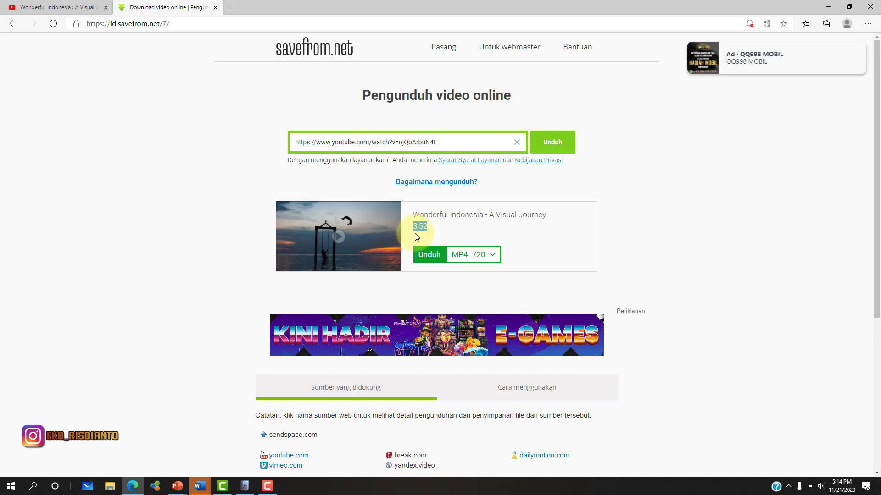
{"action": "left_click", "coordinate": [429, 256]}
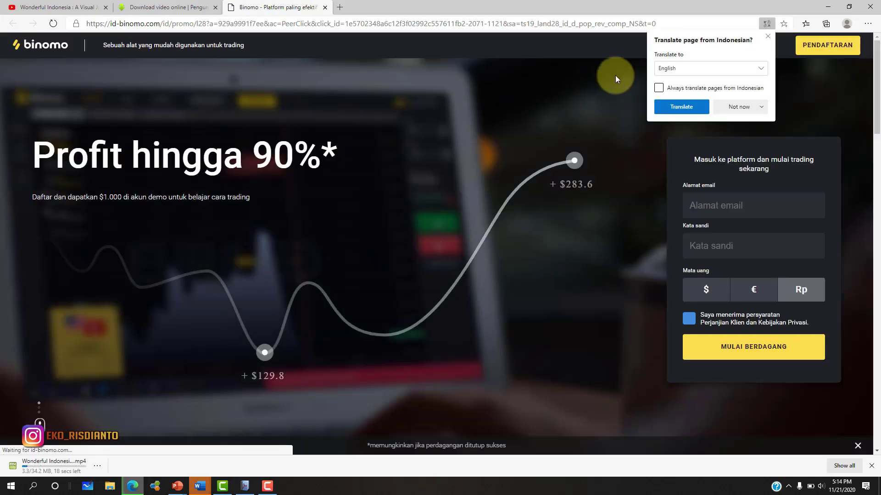
{"action": "left_click", "coordinate": [325, 8]}
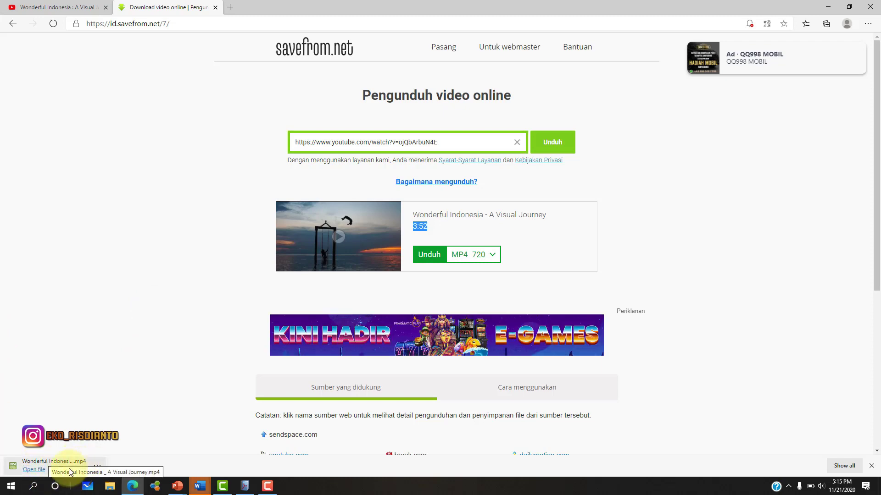
Return to Flip Page Editor and place a movie with the video1 player skin over the whole dancers photo on page 4
{"action": "left_click", "coordinate": [244, 486]}
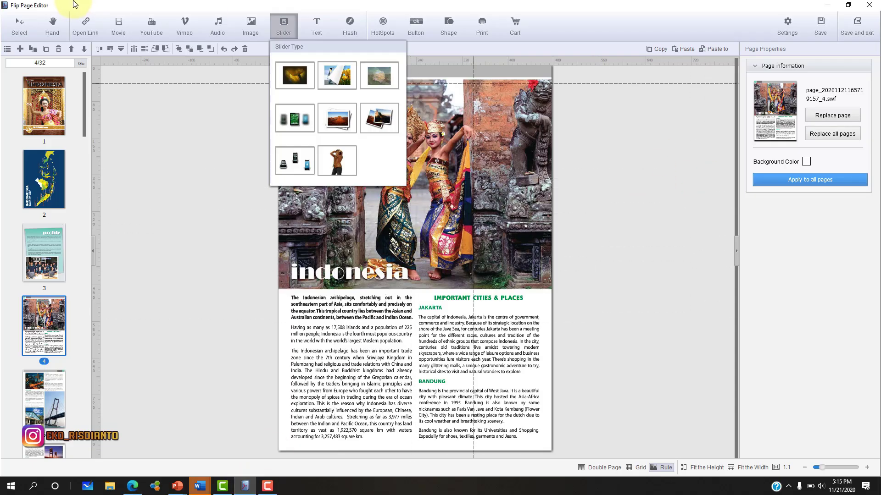
{"action": "left_click", "coordinate": [118, 26]}
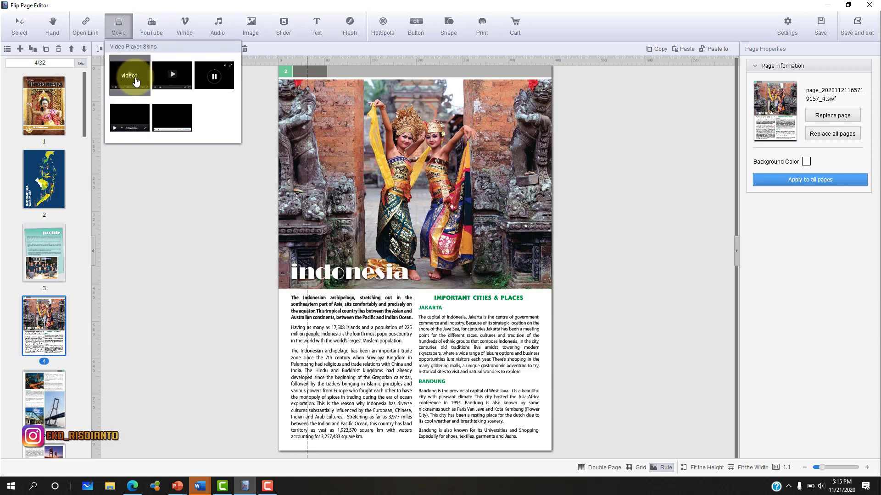
{"action": "left_click", "coordinate": [135, 82]}
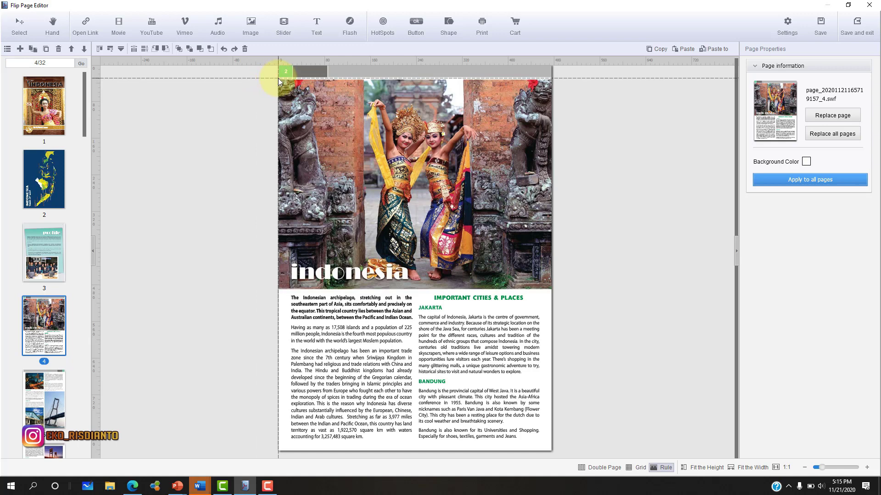
{"action": "left_click_drag", "start_coordinate": [278, 78], "coordinate": [551, 287]}
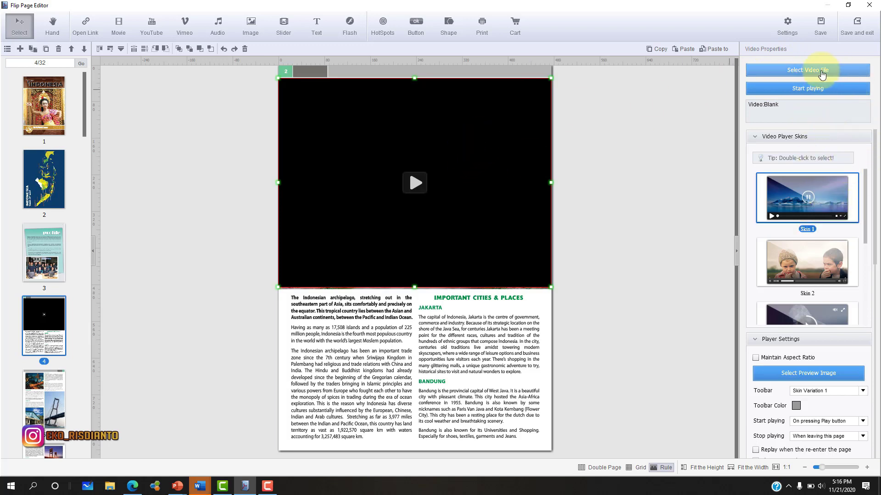
Load the local file "Wonderful Indonesia _ A Visual Journey" from the Downloads folder as the source of the page 4 movie
{"action": "left_click", "coordinate": [812, 73]}
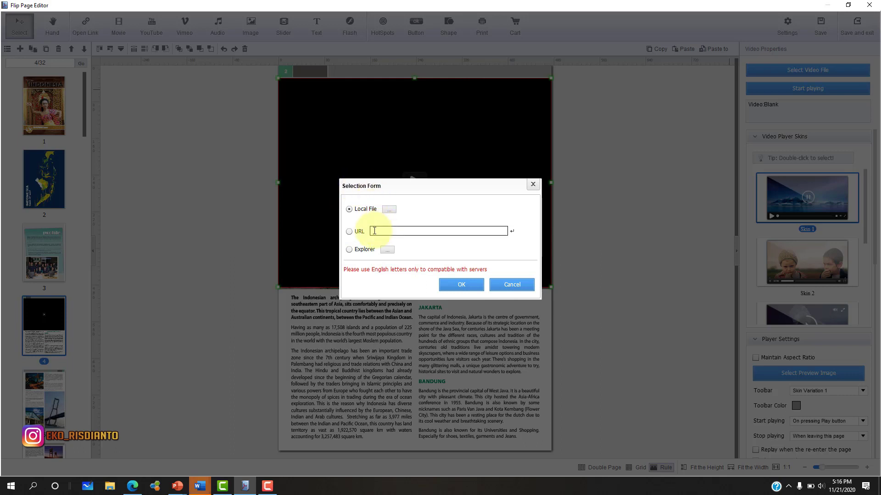
{"action": "left_click", "coordinate": [360, 232]}
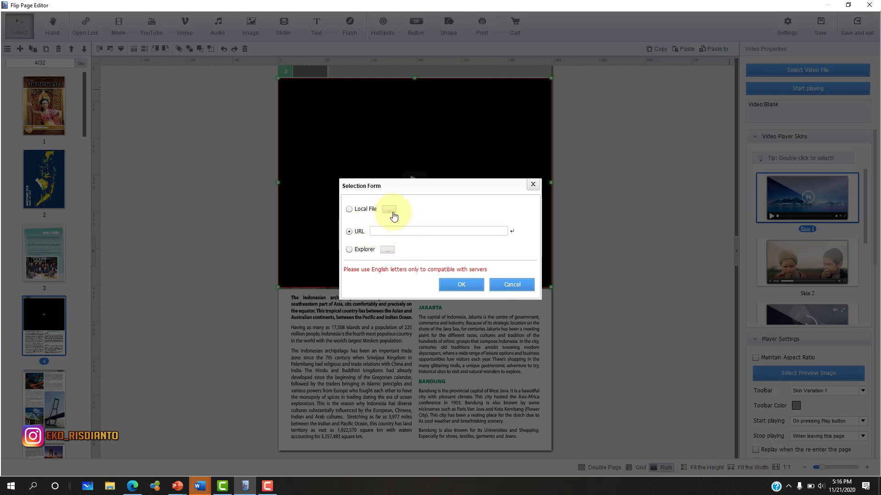
{"action": "left_click", "coordinate": [349, 210]}
{"action": "left_click", "coordinate": [389, 211]}
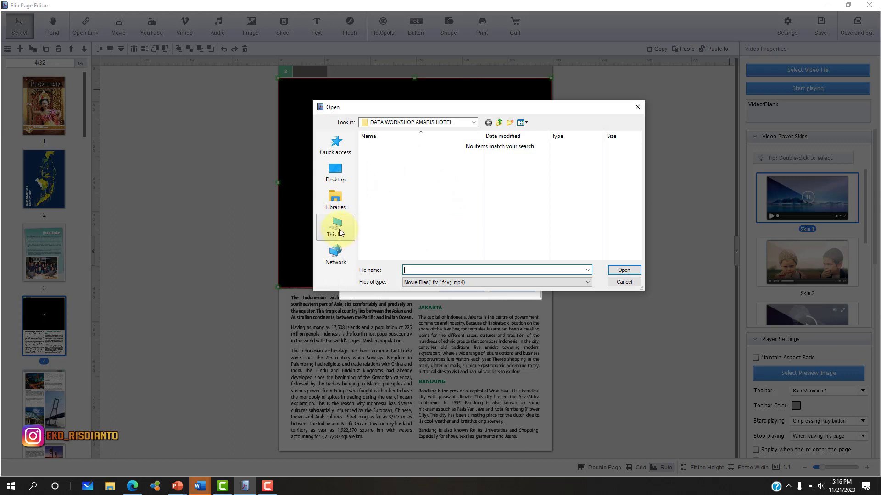
{"action": "left_click", "coordinate": [337, 223]}
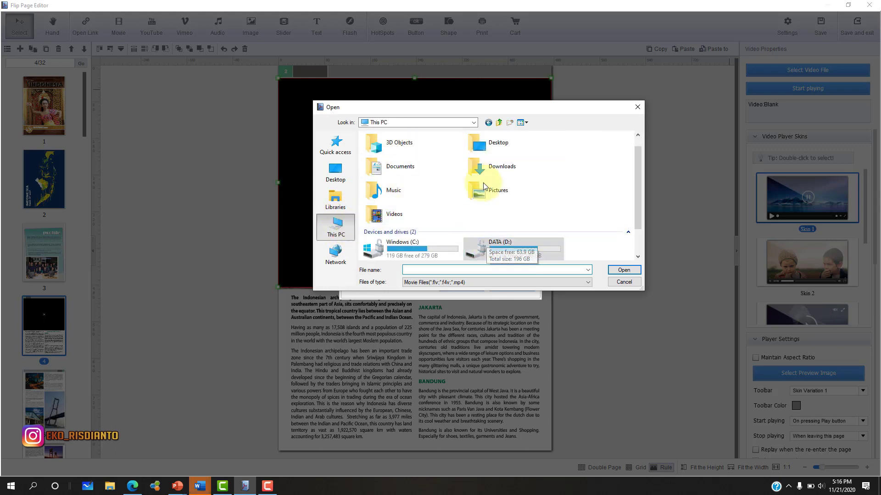
{"action": "double_click", "coordinate": [489, 169]}
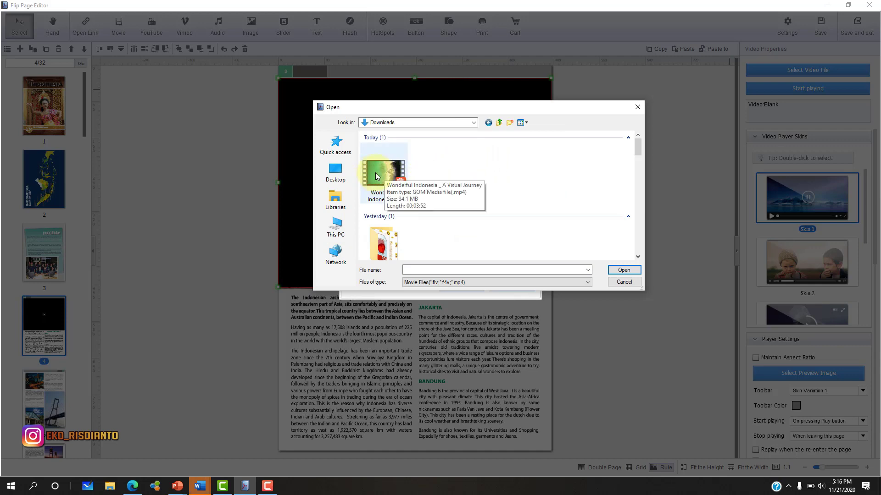
{"action": "left_click", "coordinate": [376, 172]}
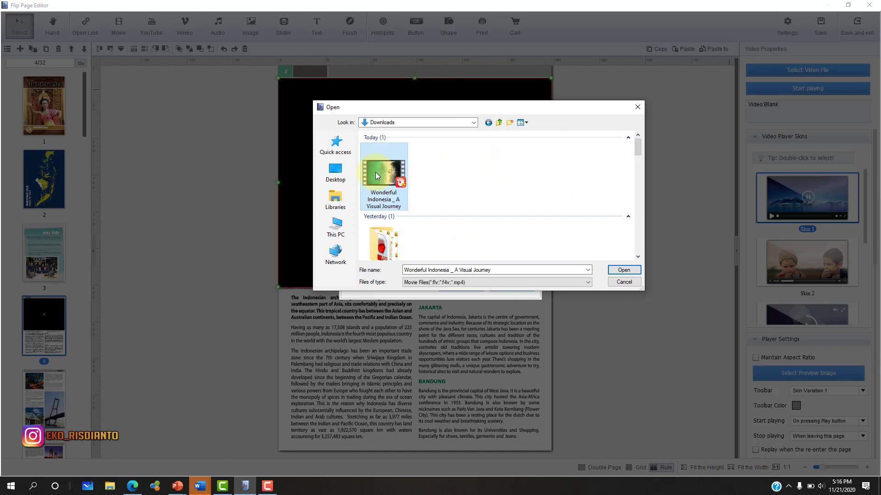
{"action": "left_click", "coordinate": [620, 271]}
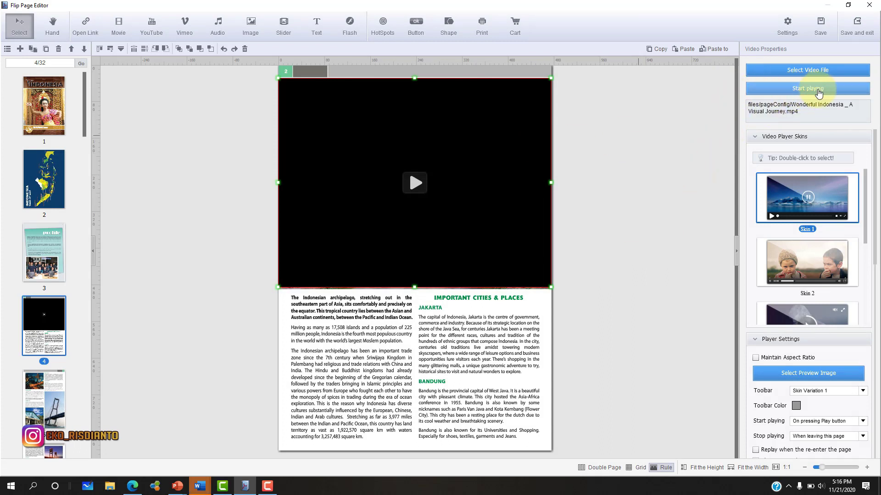
Play the embedded video on page 4 as a preview, and stop the playback
{"action": "left_click", "coordinate": [414, 182]}
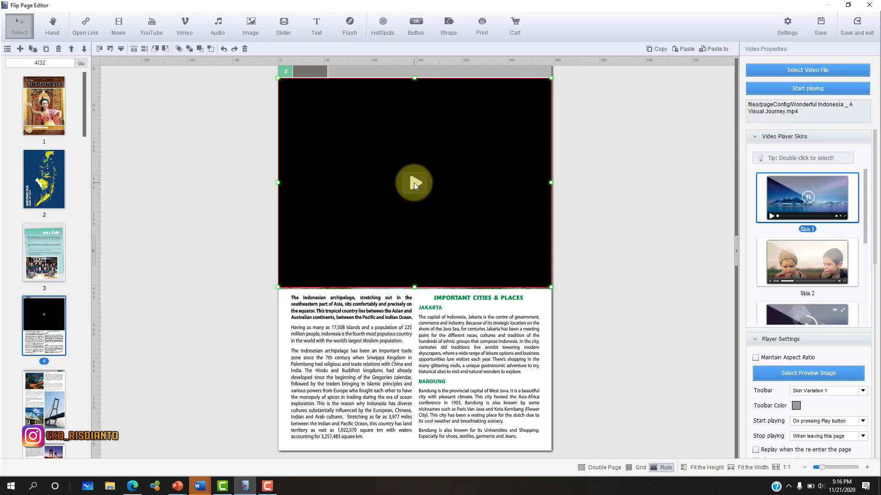
{"action": "left_click", "coordinate": [816, 91]}
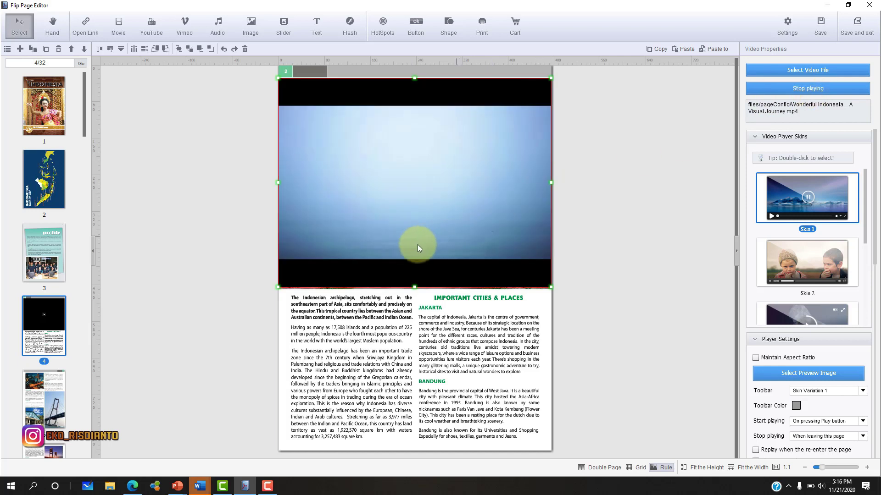
{"action": "left_click", "coordinate": [809, 92]}
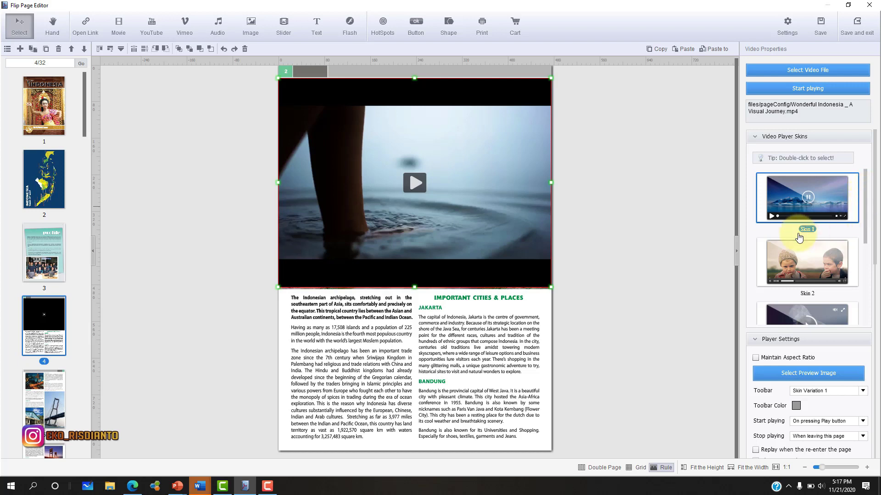
Look through the video player skins from Skin 1 to Pop-up Video Player, and deselect the movie
{"action": "left_click_drag", "start_coordinate": [866, 202], "coordinate": [874, 227]}
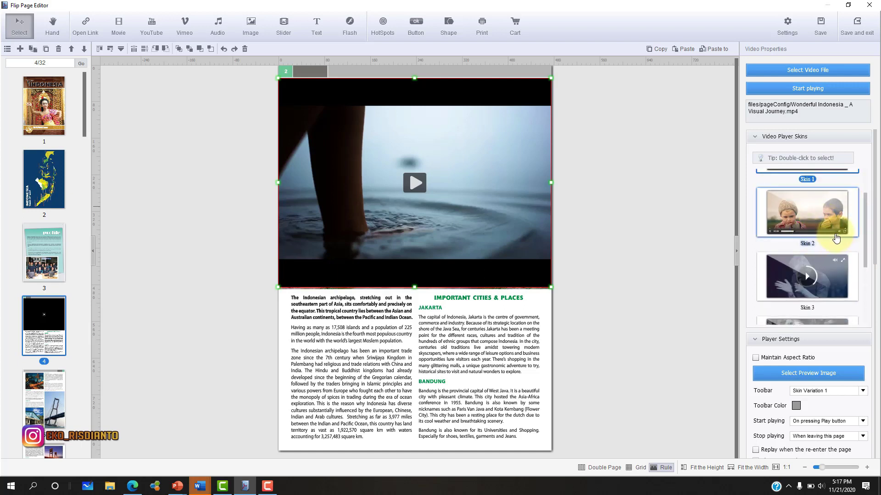
{"action": "left_click_drag", "start_coordinate": [865, 232], "coordinate": [865, 296]}
{"action": "double_click", "coordinate": [823, 284]}
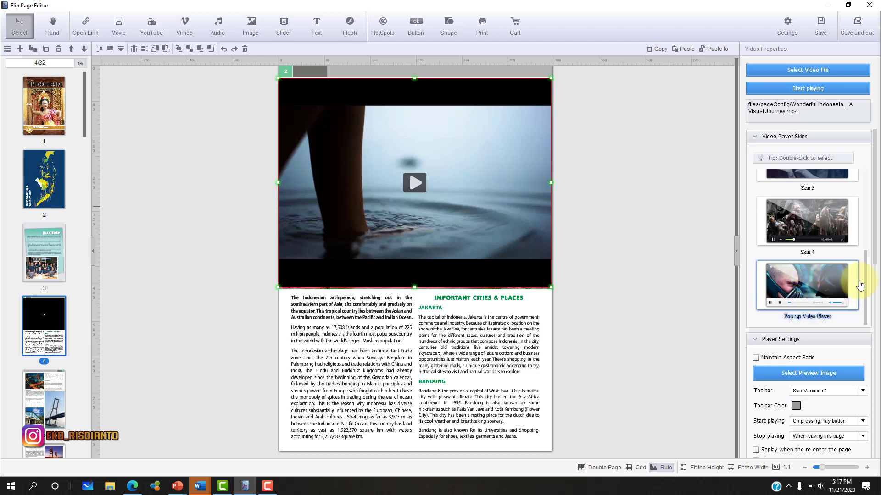
{"action": "left_click_drag", "start_coordinate": [868, 271], "coordinate": [875, 191]}
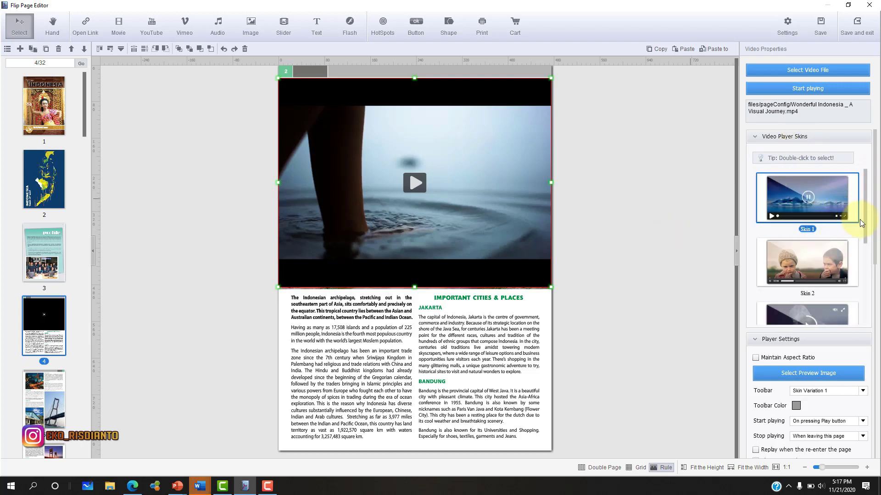
{"action": "left_click", "coordinate": [770, 216]}
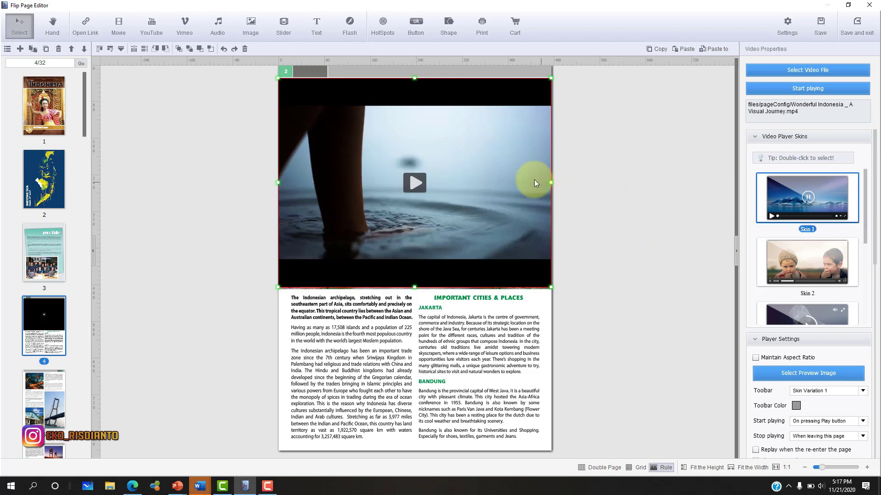
{"action": "left_click", "coordinate": [574, 214]}
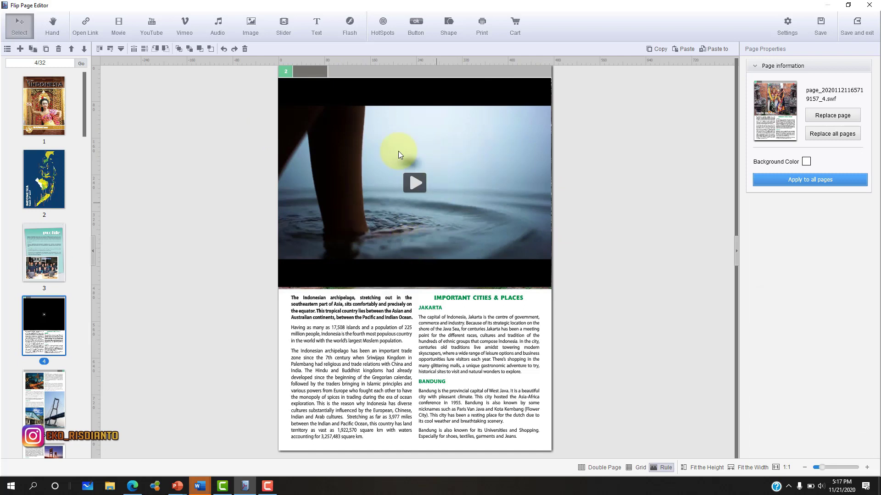
Review the insertable YouTube and Vimeo player skins, audio players, text types, hotspot types and shape types without placing any on the page
{"action": "left_click", "coordinate": [813, 29]}
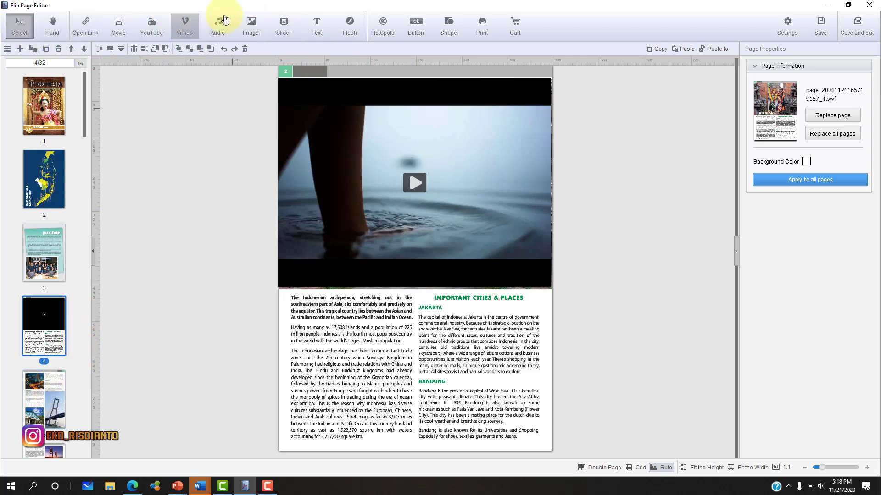
{"action": "left_click", "coordinate": [156, 29]}
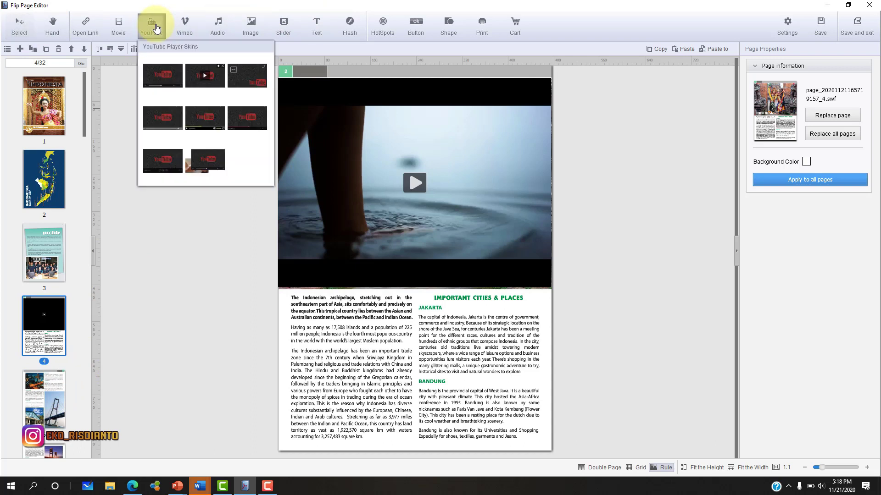
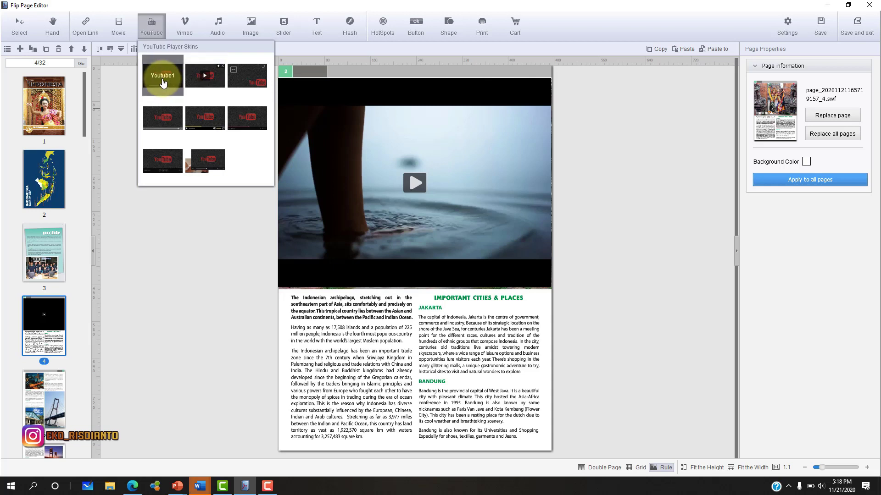
{"action": "left_click", "coordinate": [163, 83]}
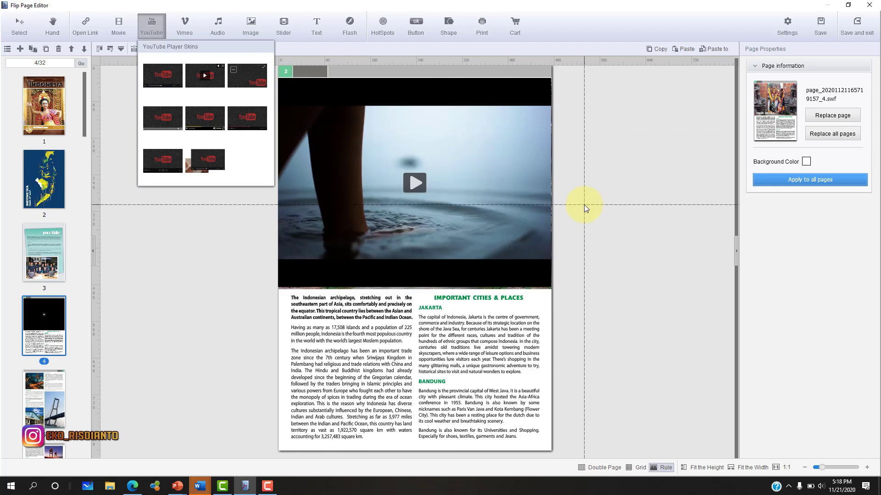
{"action": "left_click", "coordinate": [186, 30]}
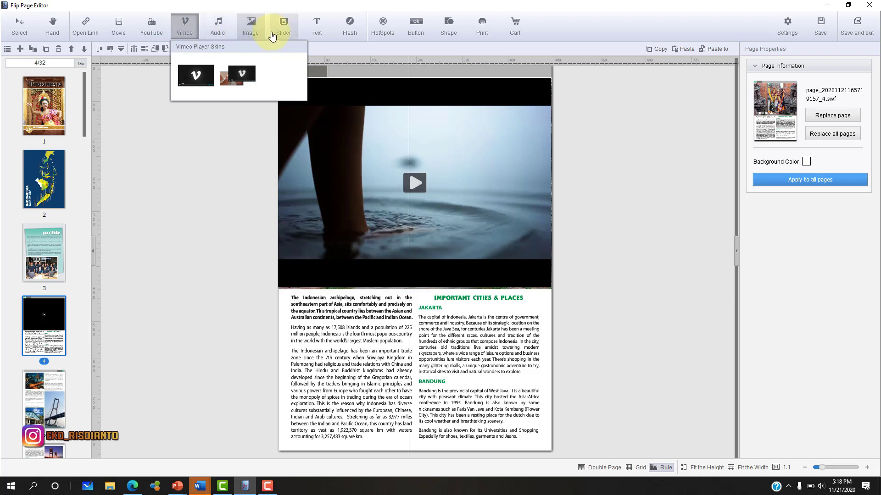
{"action": "left_click", "coordinate": [217, 30]}
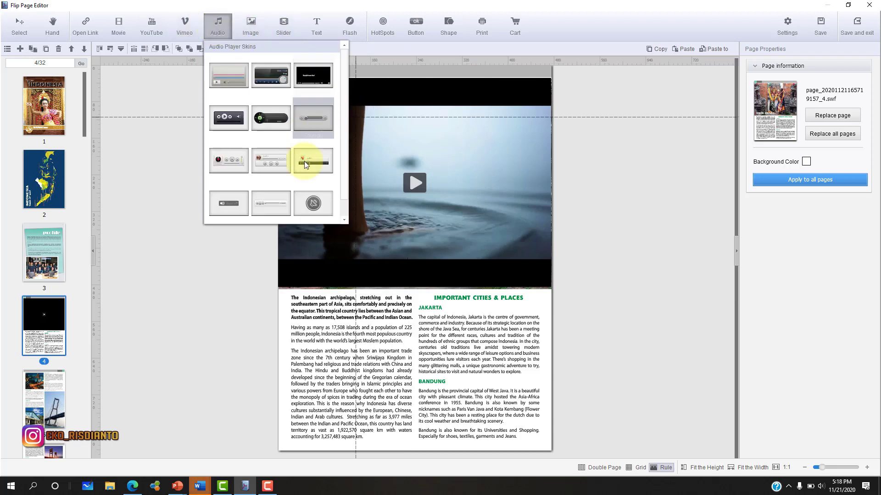
{"action": "left_click", "coordinate": [252, 29]}
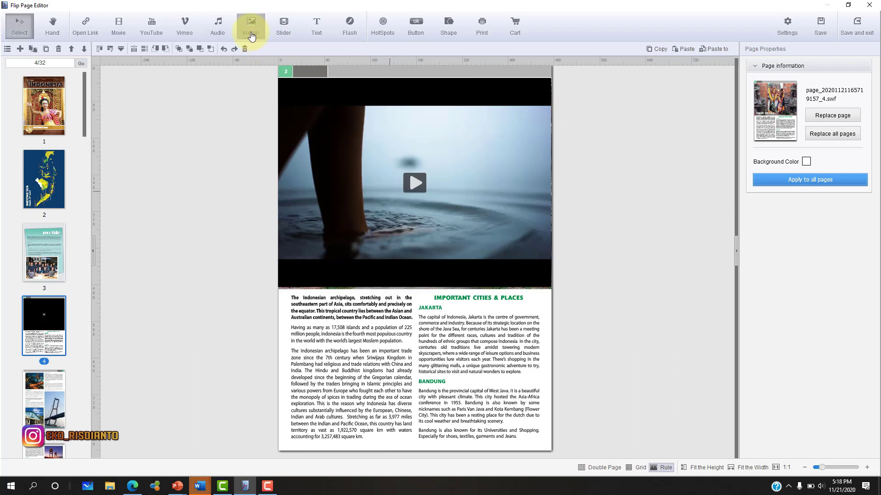
{"action": "left_click", "coordinate": [281, 28]}
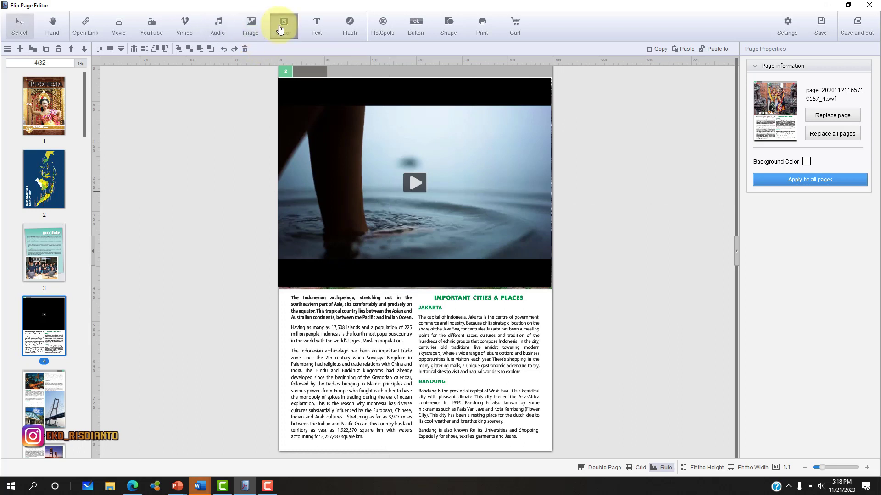
{"action": "left_click", "coordinate": [315, 33]}
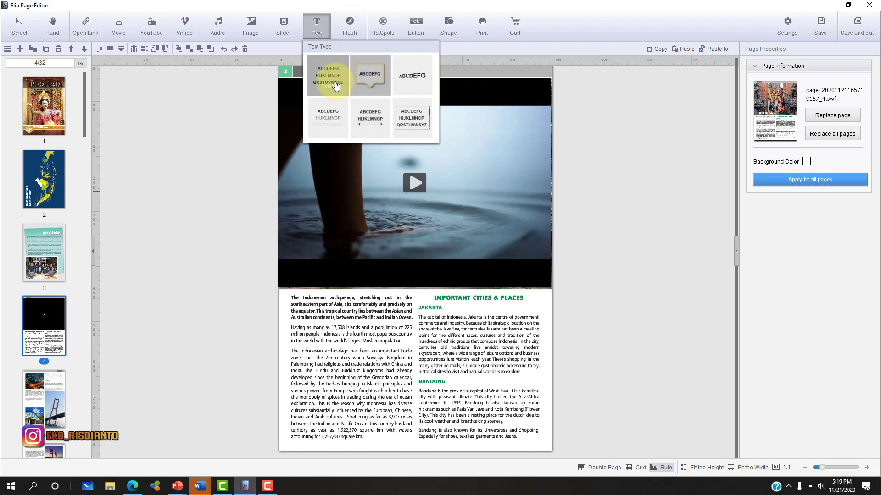
{"action": "left_click", "coordinate": [352, 37]}
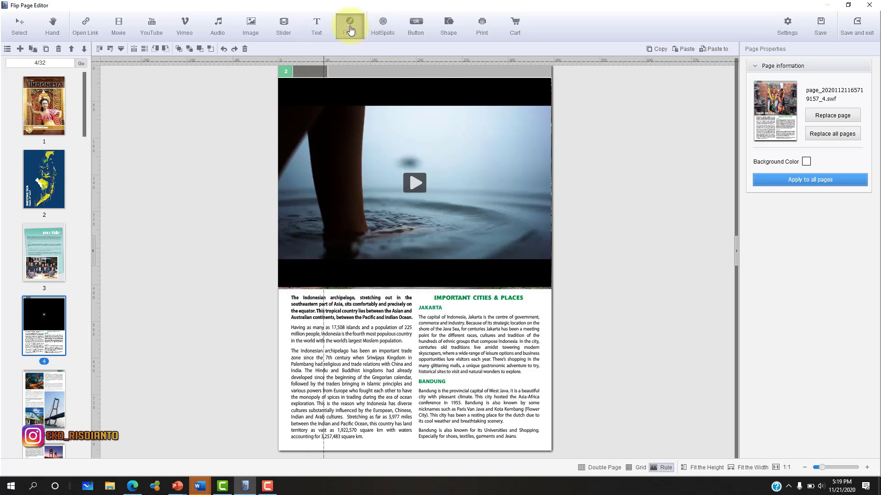
{"action": "left_click", "coordinate": [383, 38]}
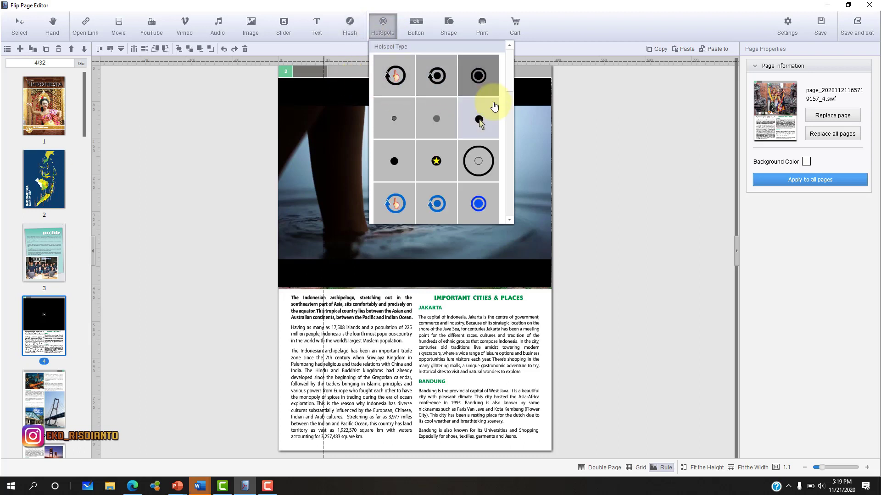
{"action": "mouse_move", "coordinate": [509, 79]}
{"action": "left_mouse_down"}
{"action": "mouse_move", "coordinate": [515, 117]}
{"action": "mouse_move", "coordinate": [515, 75]}
{"action": "left_mouse_up"}
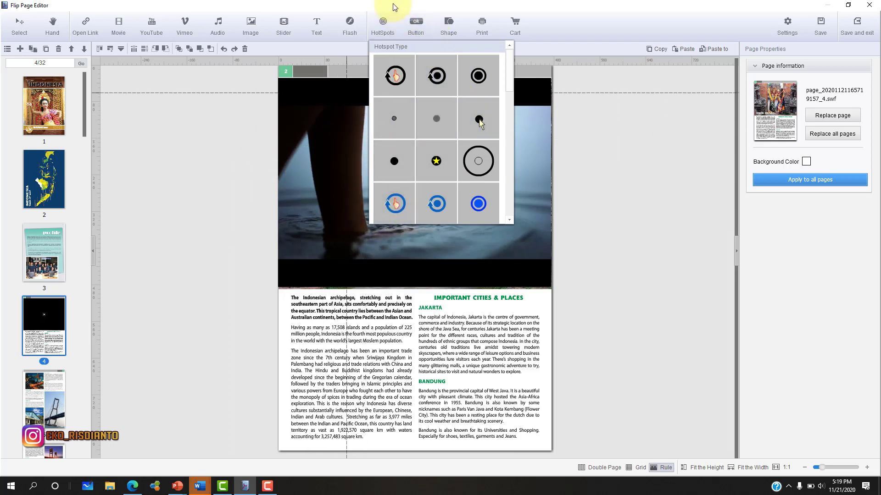
{"action": "left_click", "coordinate": [443, 27]}
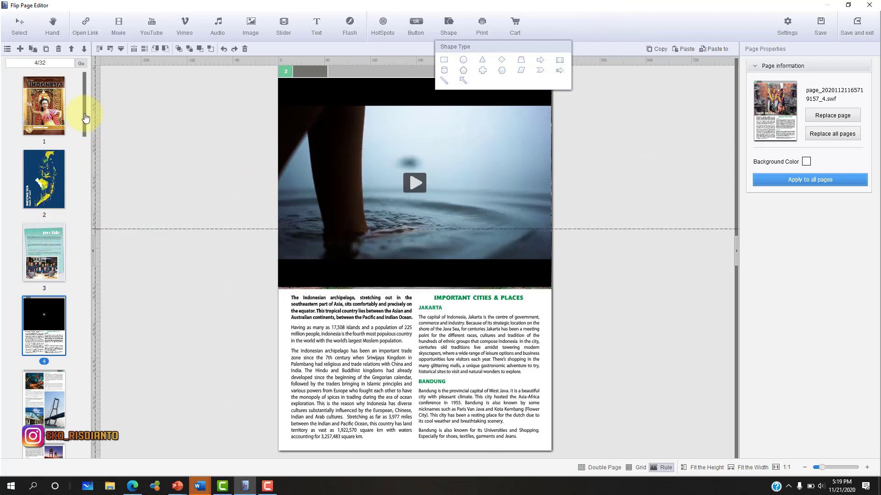
Open page 8, the page with the Jakarta skyline photo
{"action": "left_click_drag", "start_coordinate": [85, 120], "coordinate": [86, 183]}
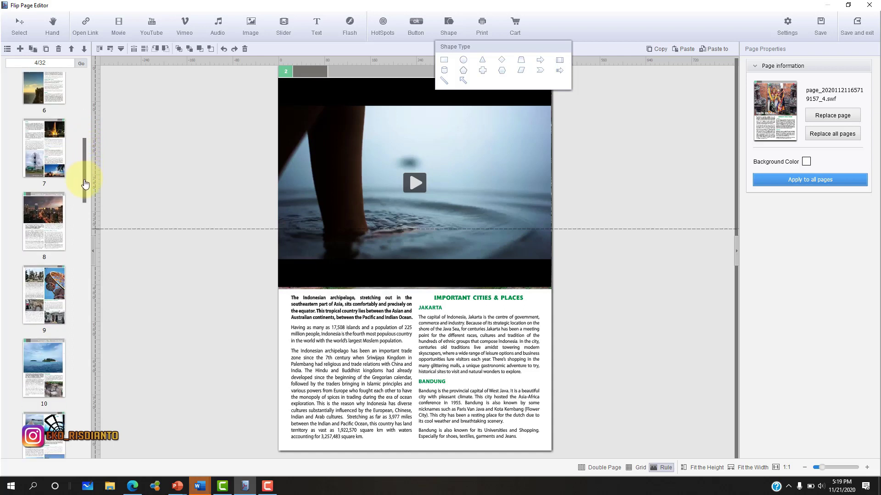
{"action": "left_click", "coordinate": [43, 221]}
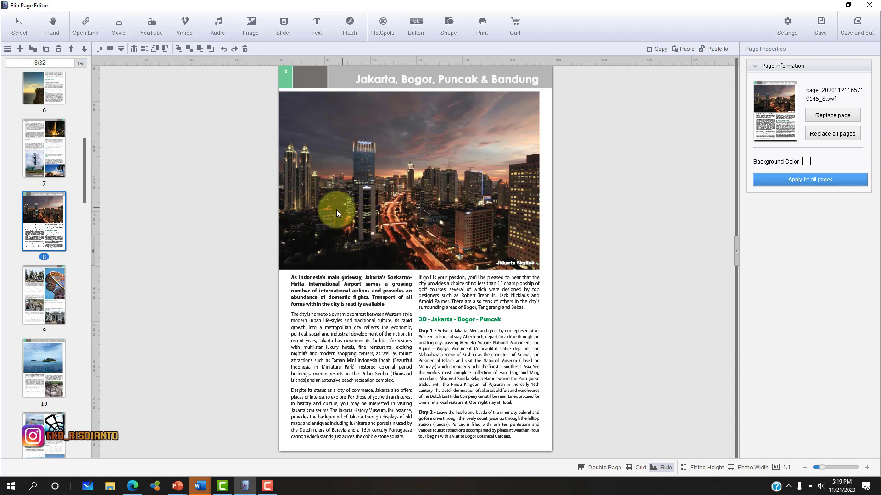
Switch to the web browser and search YouTube for "jakarta city"
{"action": "left_click", "coordinate": [133, 488]}
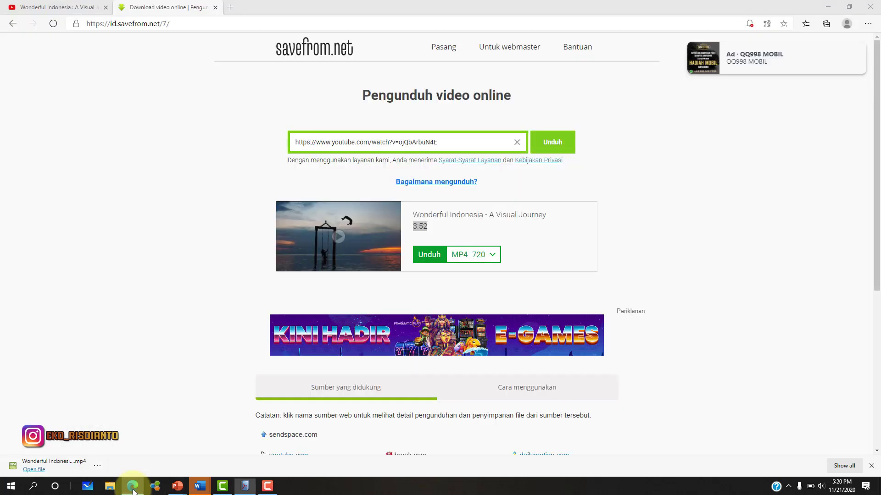
{"action": "left_click", "coordinate": [66, 8]}
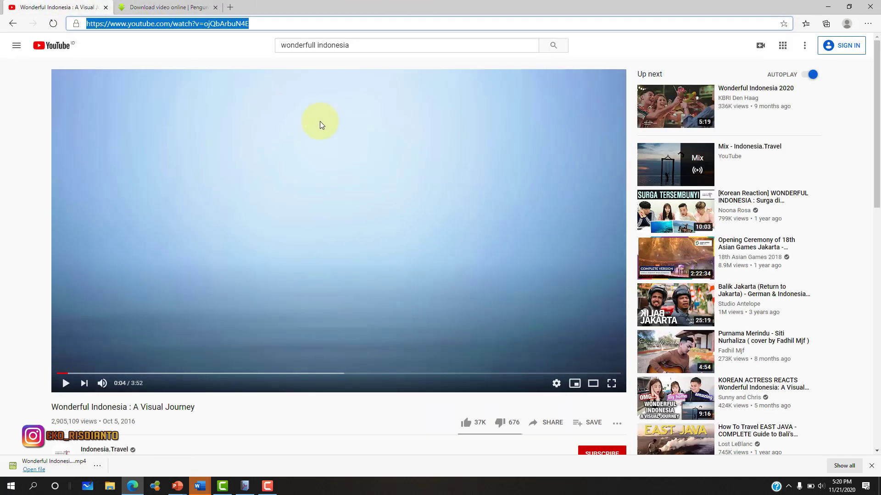
{"action": "left_click", "coordinate": [369, 46]}
{"action": "type", "text": "jakarta"}
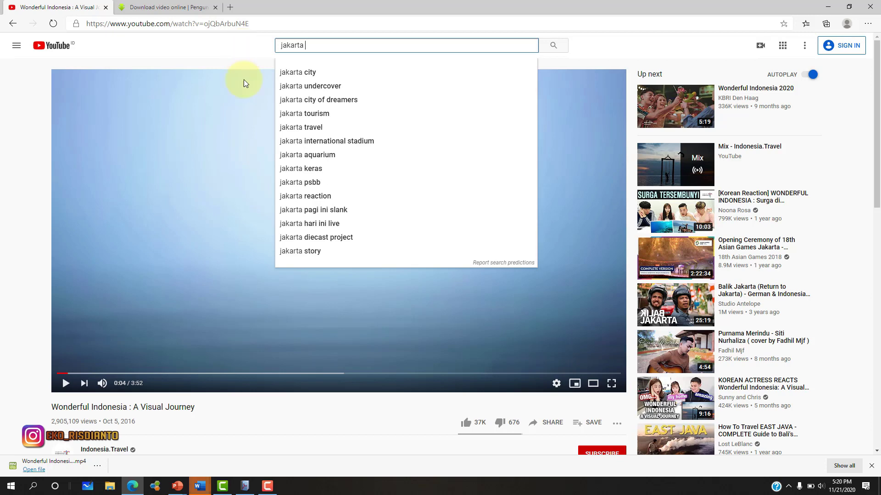
{"action": "left_click", "coordinate": [320, 79]}
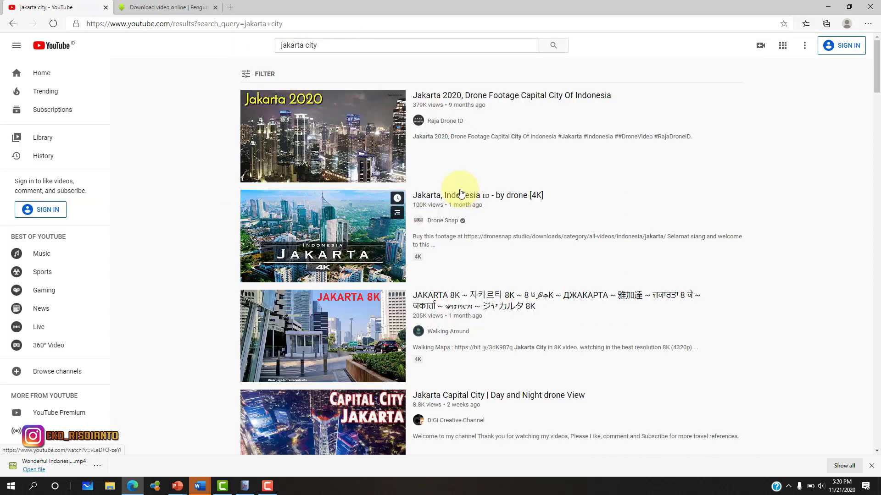
Open the video "Jakarta 2020, Drone Footage Capital City Of Indonesia" and pause it once the advert is over
{"action": "mouse_move", "coordinate": [374, 113]}
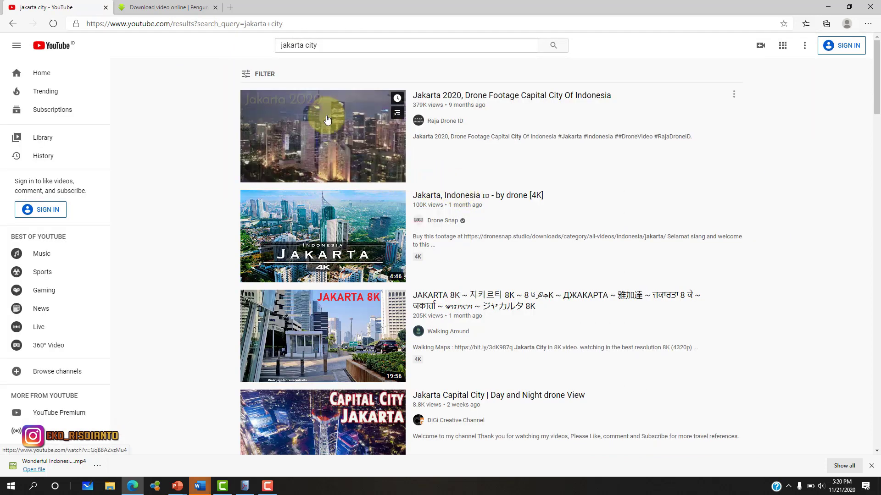
{"action": "left_click", "coordinate": [447, 97]}
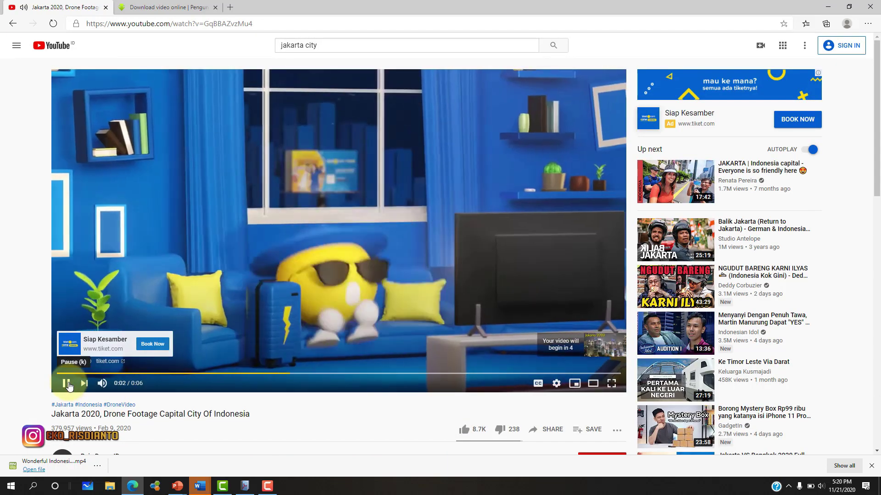
{"action": "left_click", "coordinate": [65, 384]}
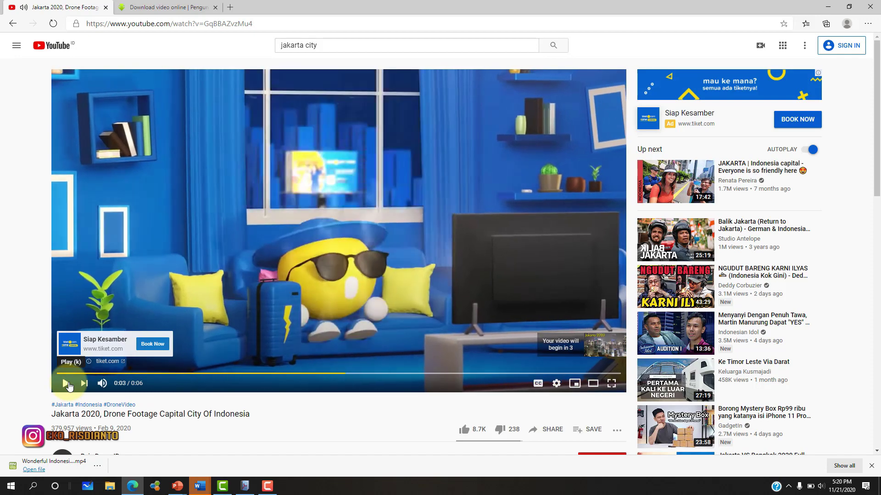
{"action": "left_click", "coordinate": [65, 383]}
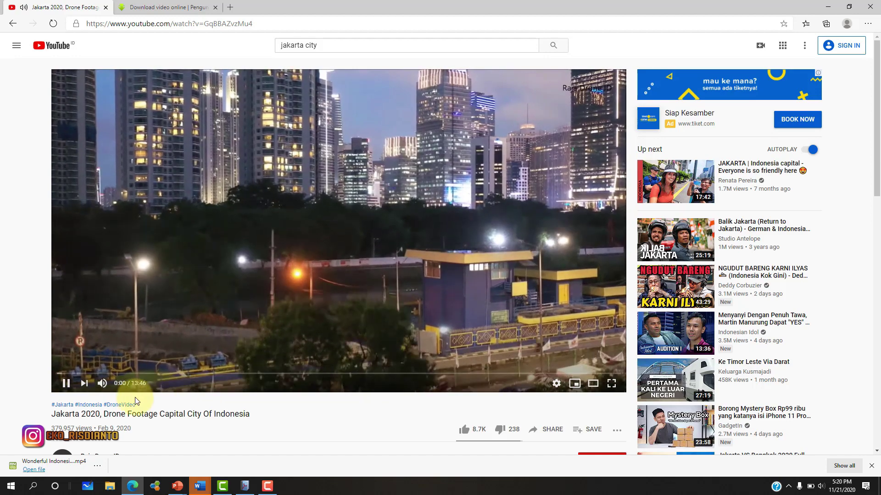
{"action": "left_click", "coordinate": [66, 384]}
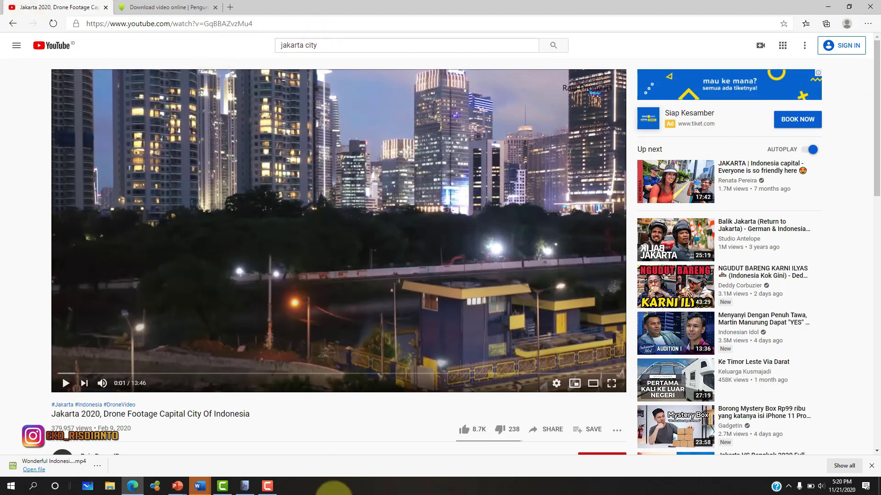
Back in Flip Page Editor, place a YouTube player with Skin 1, about 567 by 384, over the Jakarta skyline photo on page 8
{"action": "left_click", "coordinate": [245, 486]}
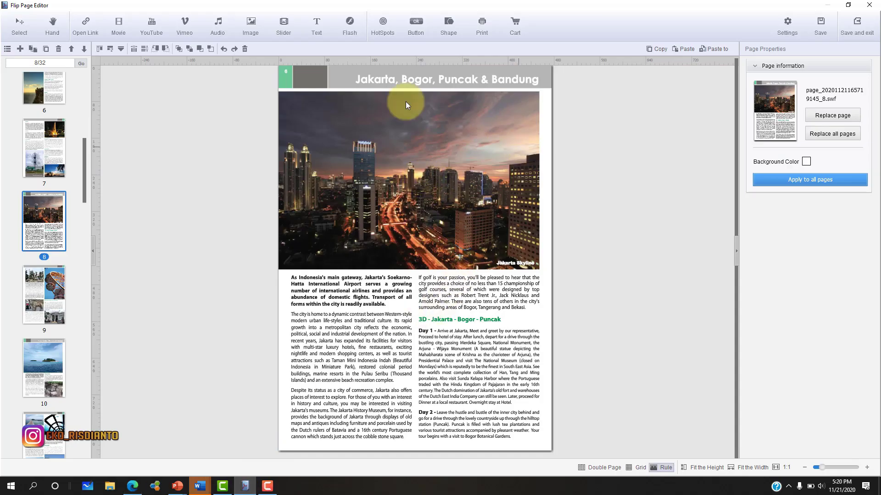
{"action": "left_click", "coordinate": [159, 34]}
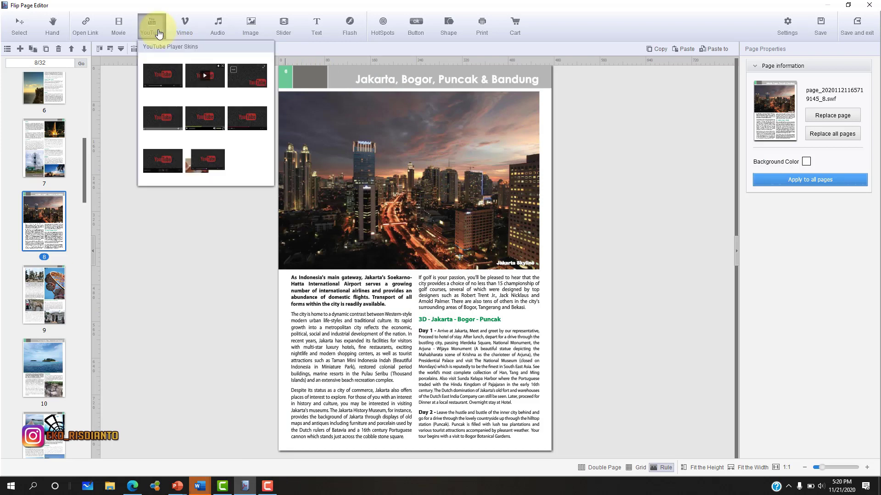
{"action": "left_click", "coordinate": [176, 83]}
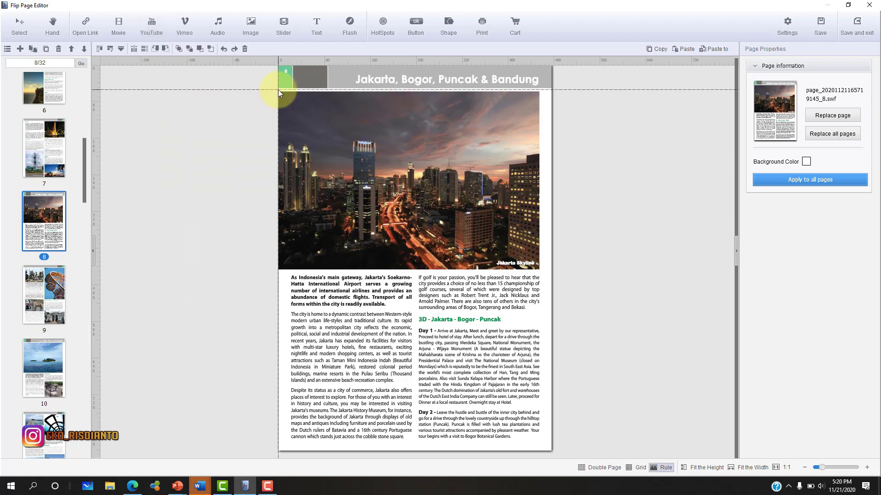
{"action": "left_click_drag", "start_coordinate": [279, 92], "coordinate": [539, 268]}
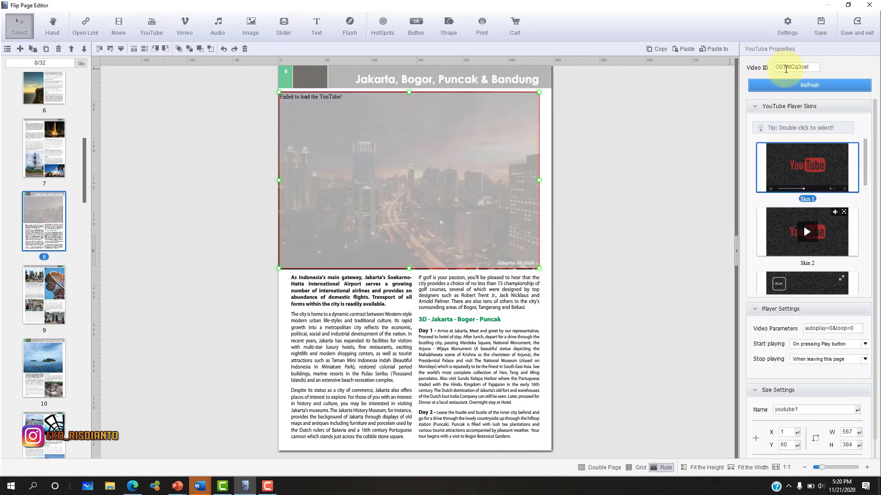
Replace the YouTube player's Video ID with GqBBAZvzMu4, copied from the Jakarta drone video's web address, and refresh the player
{"action": "left_click", "coordinate": [786, 67]}
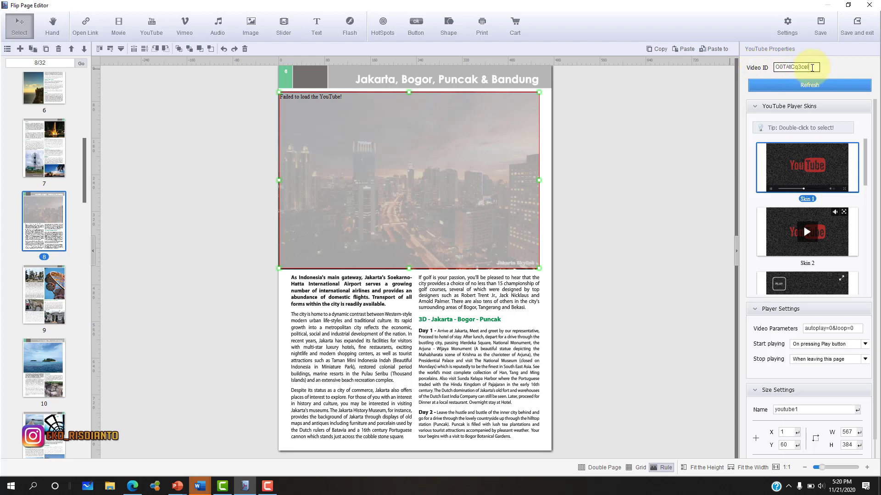
{"action": "left_click_drag", "start_coordinate": [812, 68], "coordinate": [771, 69]}
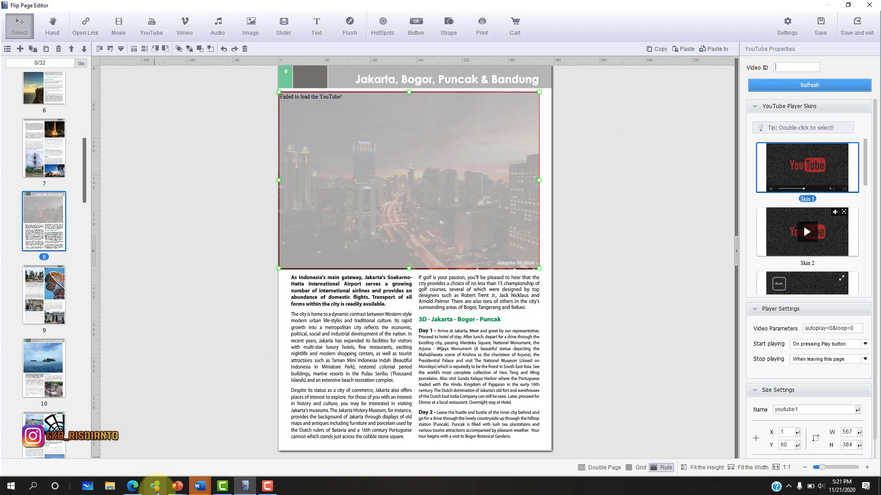
{"action": "mouse_move", "coordinate": [133, 490]}
{"action": "left_click", "coordinate": [133, 445]}
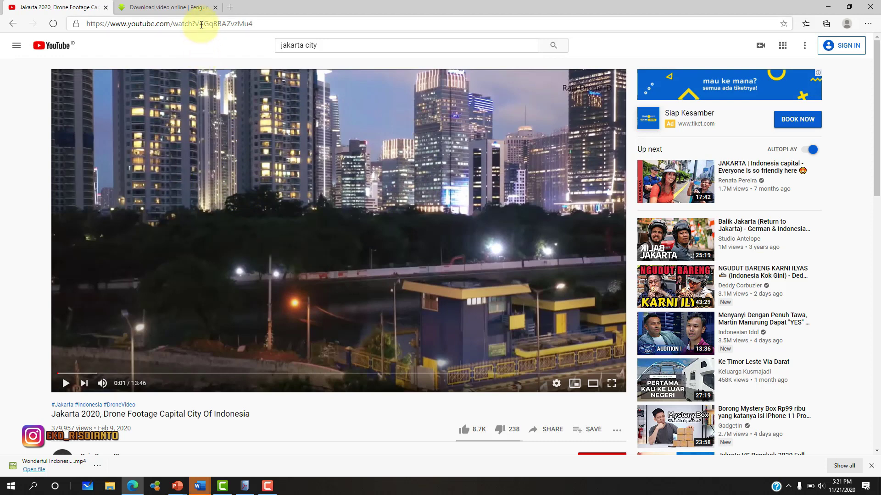
{"action": "left_click_drag", "start_coordinate": [204, 23], "coordinate": [347, 24]}
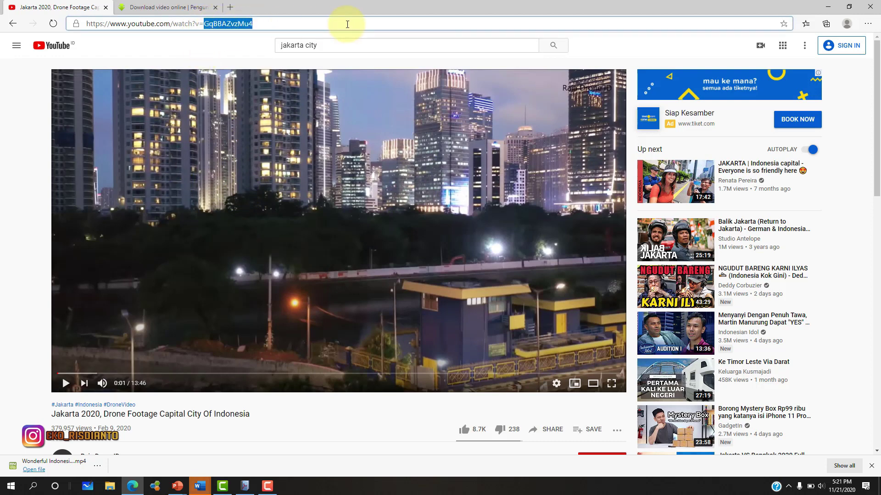
{"action": "left_click", "coordinate": [246, 487]}
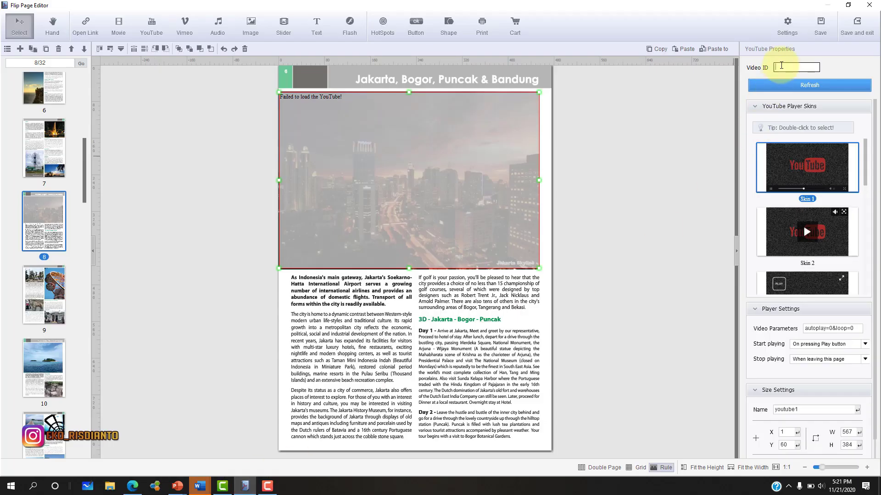
{"action": "left_click", "coordinate": [806, 91]}
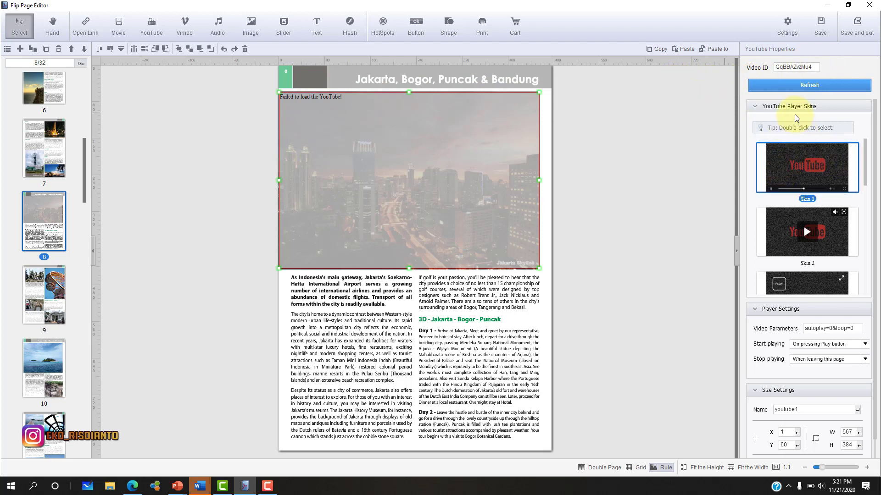
Try the third player skin on the page 8 YouTube player and settle on Skin 2
{"action": "scroll", "coordinate": [809, 195], "scroll_direction": "down", "scroll_amount": 1}
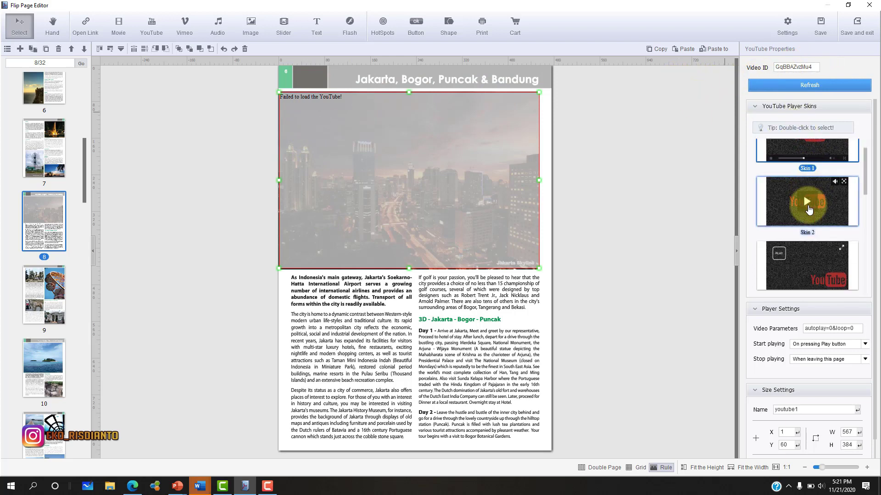
{"action": "double_click", "coordinate": [797, 201]}
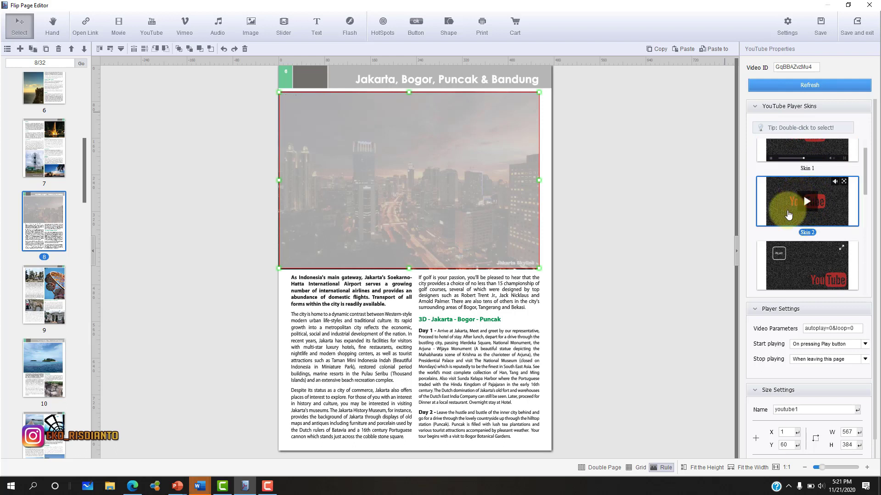
{"action": "double_click", "coordinate": [797, 268]}
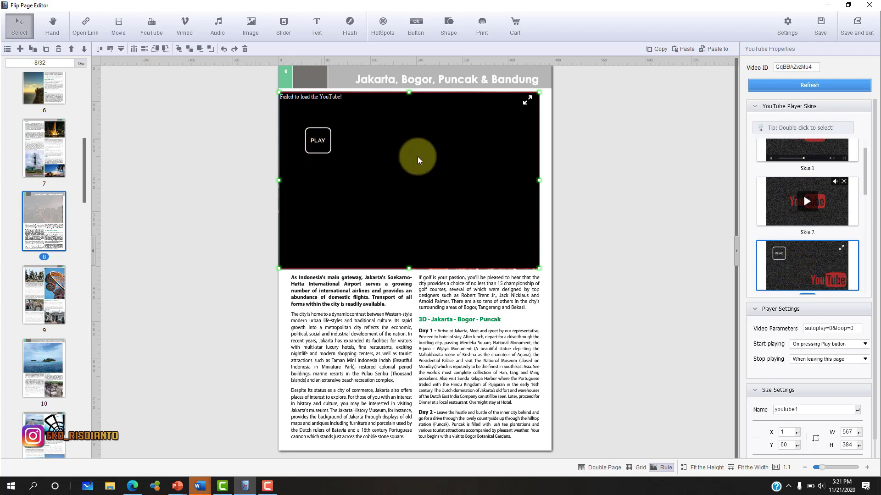
{"action": "double_click", "coordinate": [791, 228]}
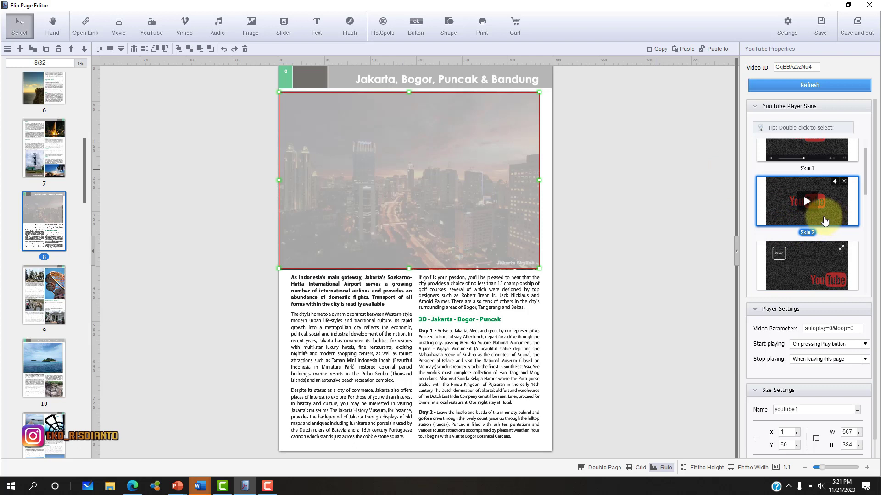
{"action": "scroll", "coordinate": [876, 168], "scroll_direction": "down", "scroll_amount": 1}
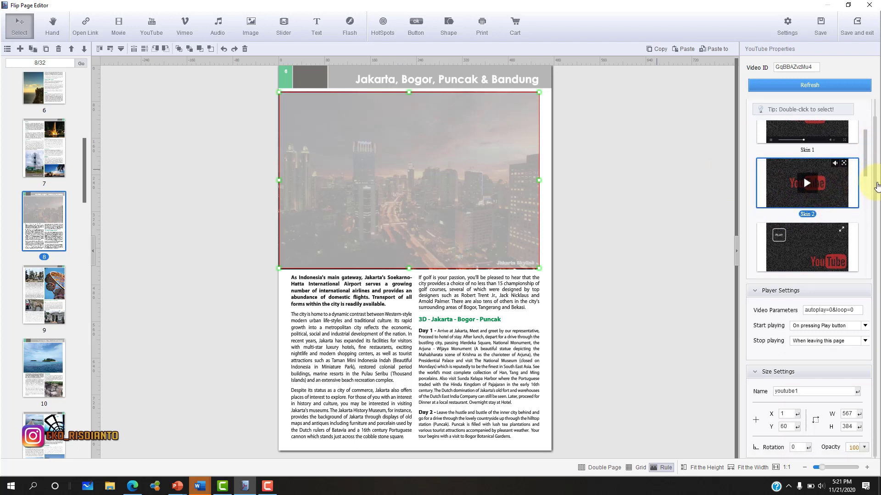
{"action": "scroll", "coordinate": [875, 168], "scroll_direction": "up", "scroll_amount": 1}
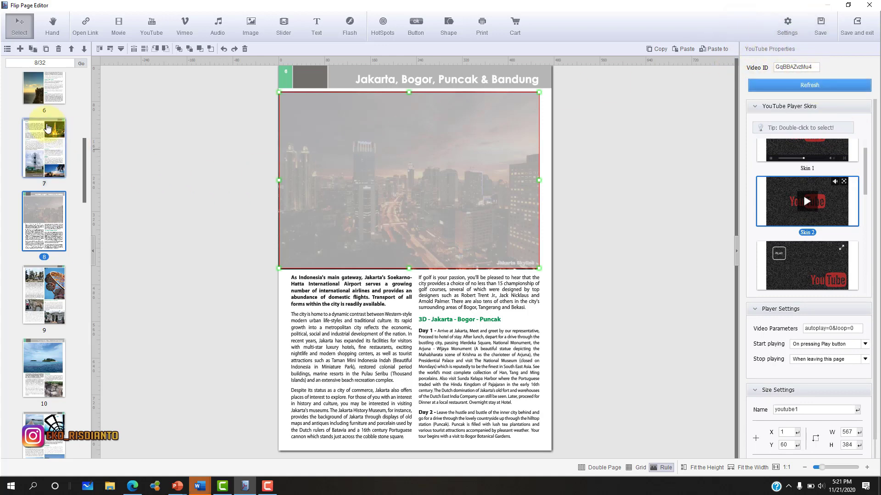
Save the page edits and exit the page editor
{"action": "scroll", "coordinate": [57, 140], "scroll_direction": "up", "scroll_amount": 3}
{"action": "scroll", "coordinate": [61, 141], "scroll_direction": "up", "scroll_amount": 4}
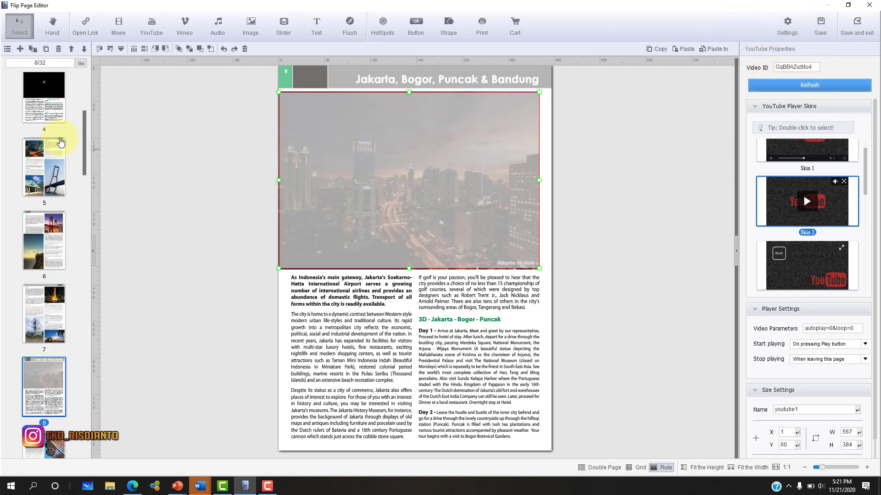
{"action": "scroll", "coordinate": [61, 141], "scroll_direction": "down", "scroll_amount": 2}
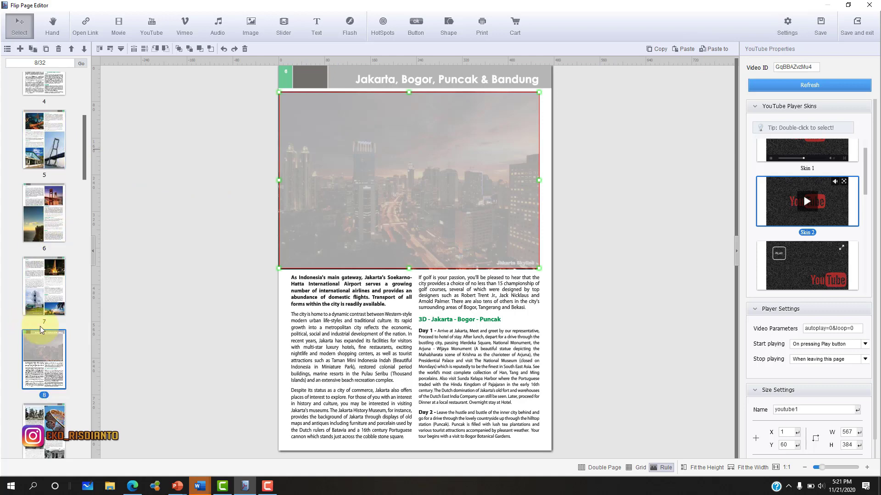
{"action": "left_click", "coordinate": [820, 27]}
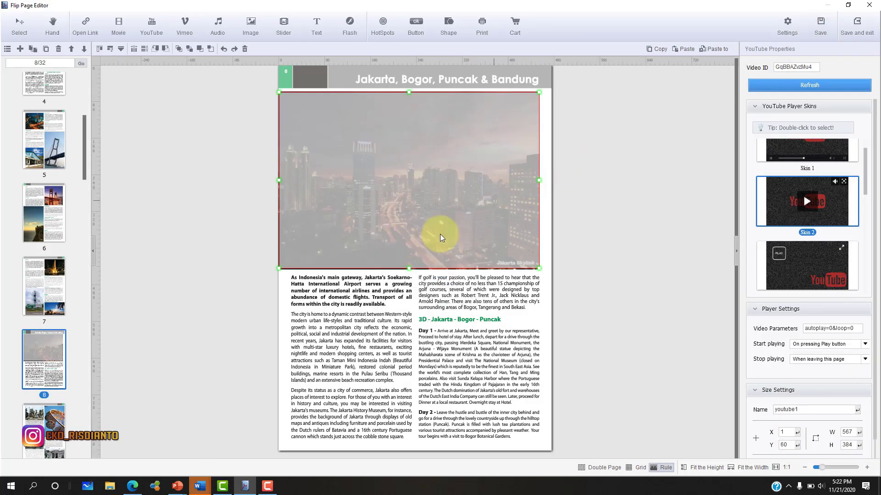
{"action": "left_click", "coordinate": [858, 31]}
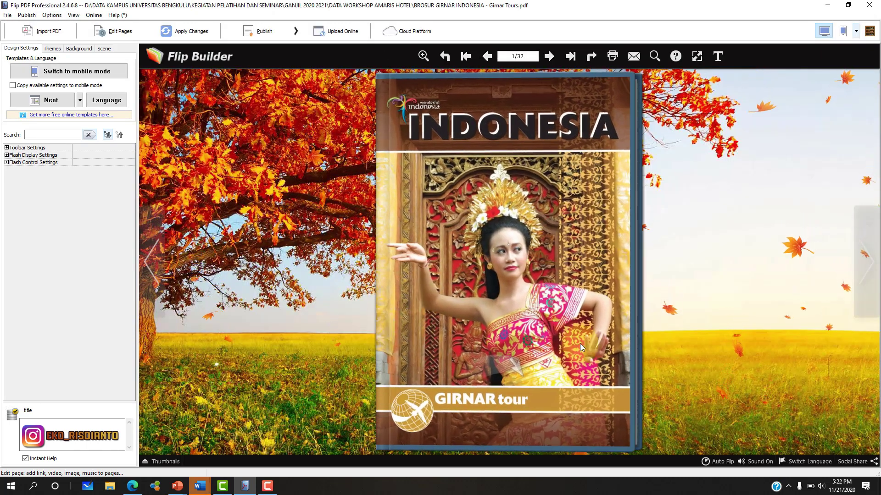
Flip the book preview to pages 4-5 and test the embedded video's playback, pause and full-screen view
{"action": "left_click", "coordinate": [617, 430]}
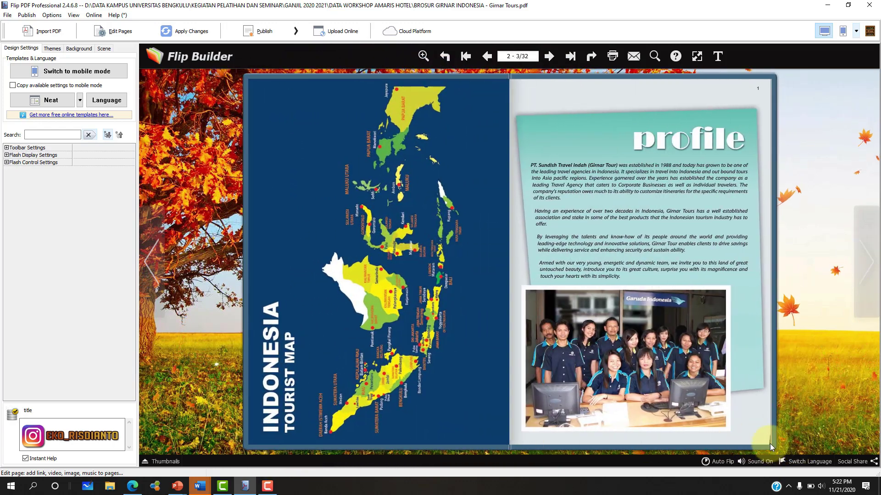
{"action": "left_click_drag", "start_coordinate": [720, 434], "coordinate": [287, 451]}
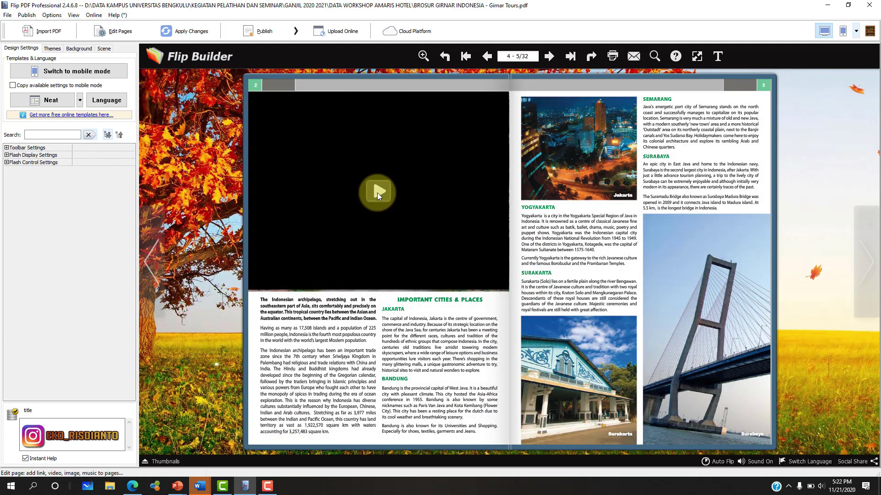
{"action": "left_click", "coordinate": [377, 193]}
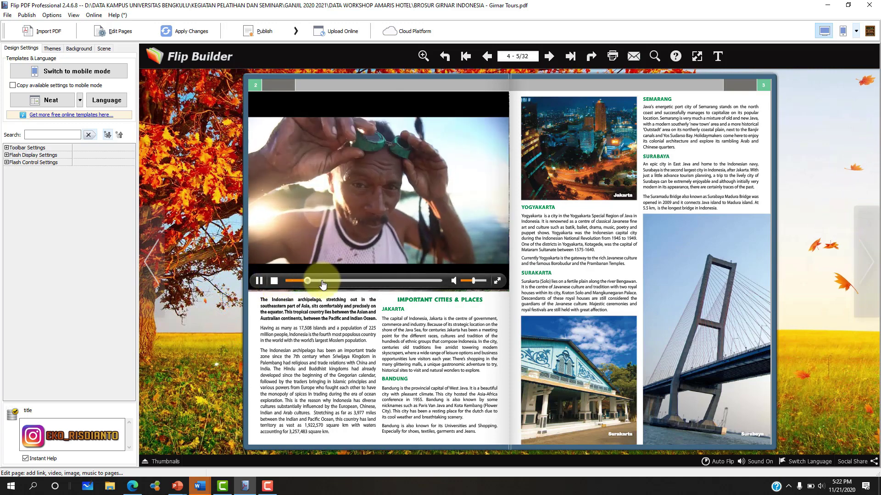
{"action": "left_click", "coordinate": [260, 281]}
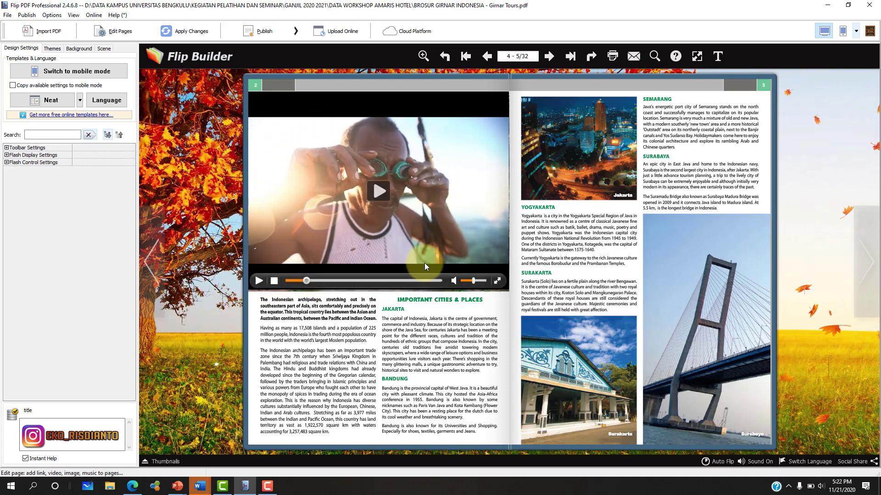
{"action": "left_click", "coordinate": [498, 283]}
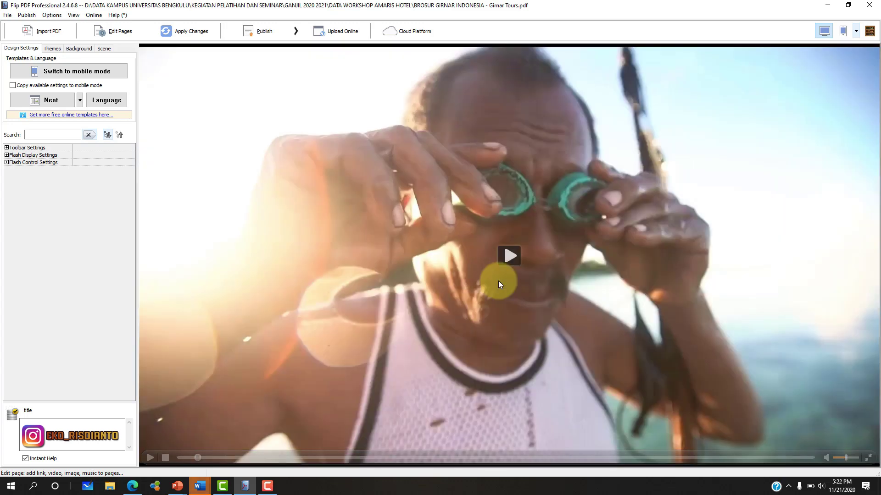
{"action": "left_click", "coordinate": [867, 459]}
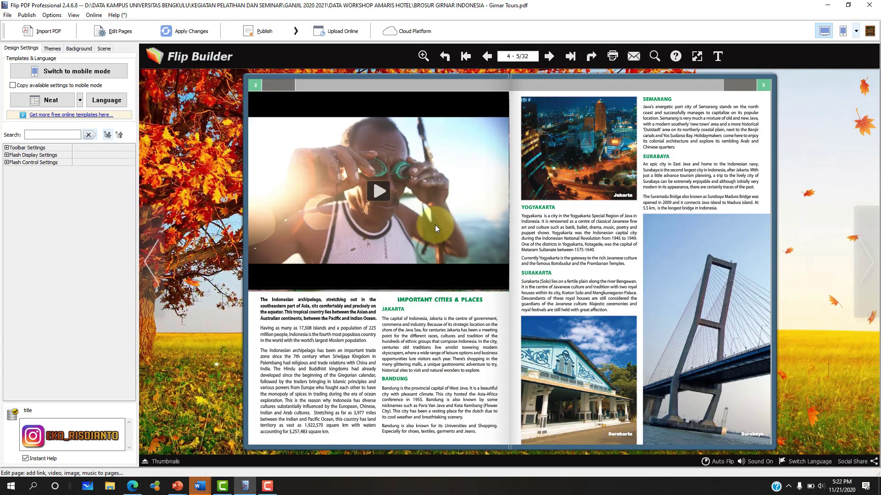
Flip the book preview forward to pages 8-9 to check the embedded Jakarta YouTube video
{"action": "left_click", "coordinate": [761, 442]}
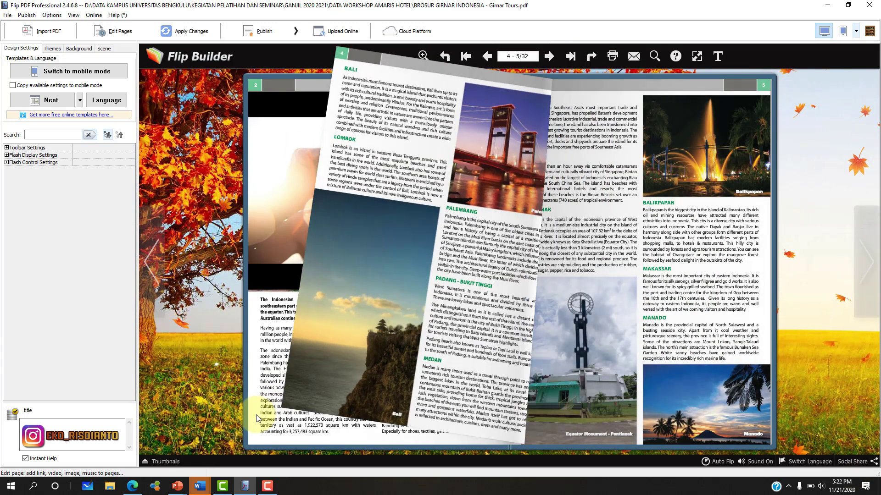
{"action": "left_click_drag", "start_coordinate": [760, 433], "coordinate": [345, 442]}
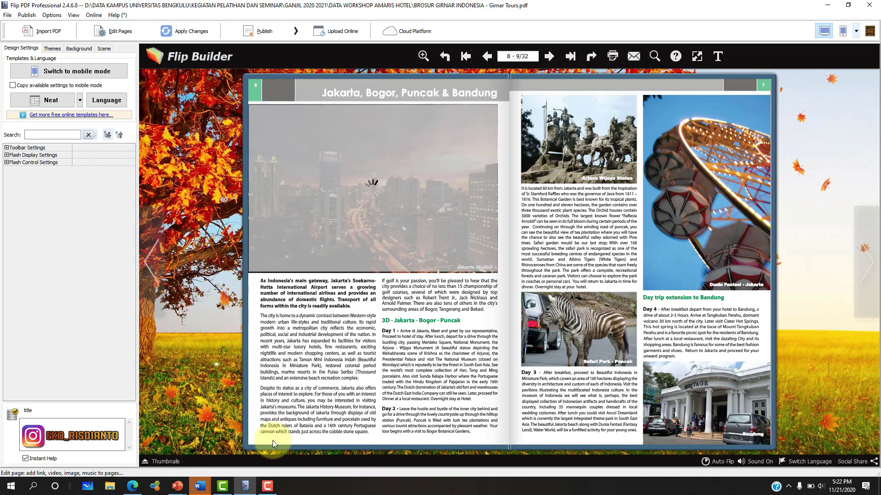
{"action": "left_click", "coordinate": [422, 342]}
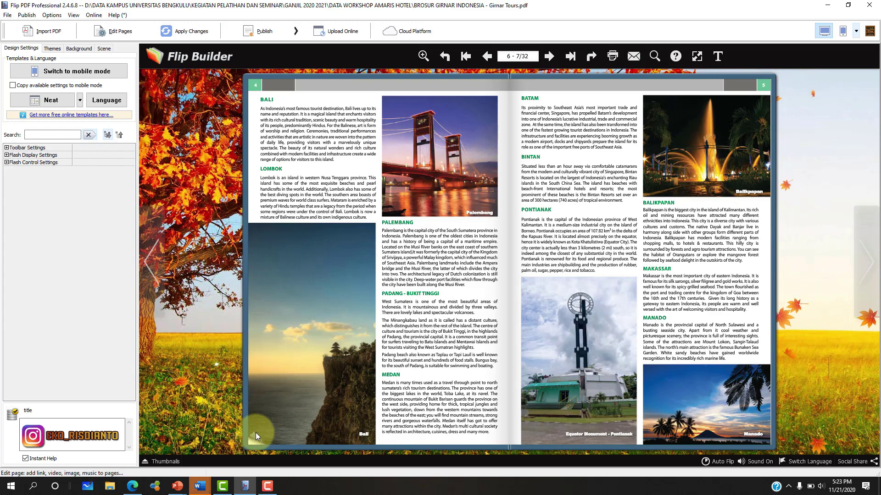
Flip the preview back to pages 4-5, check the embedded video's player controls, and return to the front cover
{"action": "left_click_drag", "start_coordinate": [255, 433], "coordinate": [751, 404]}
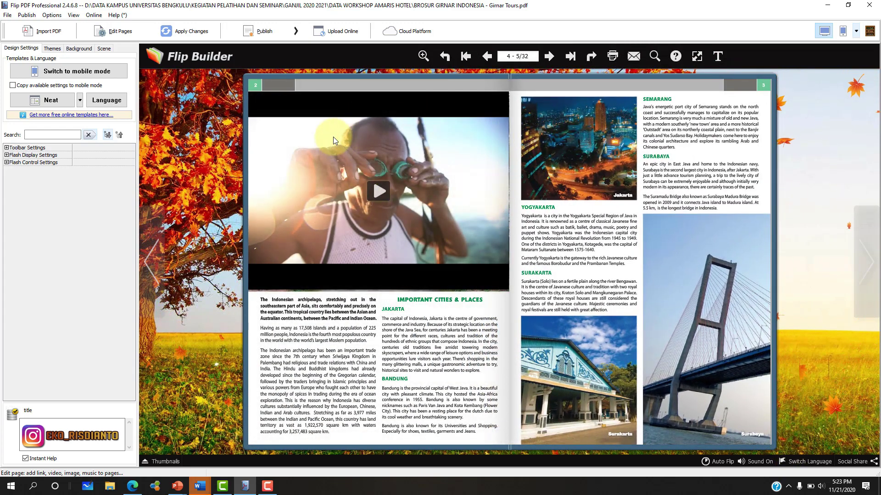
{"action": "mouse_move", "coordinate": [488, 277]}
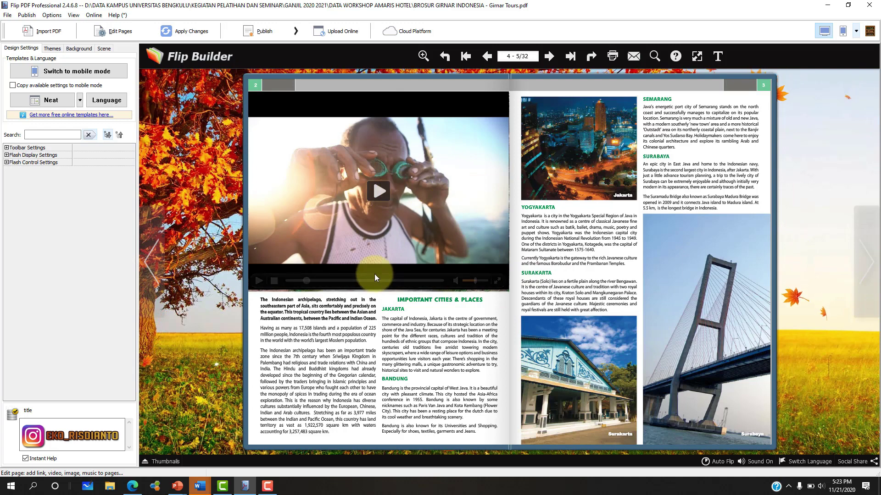
{"action": "mouse_move", "coordinate": [312, 285]}
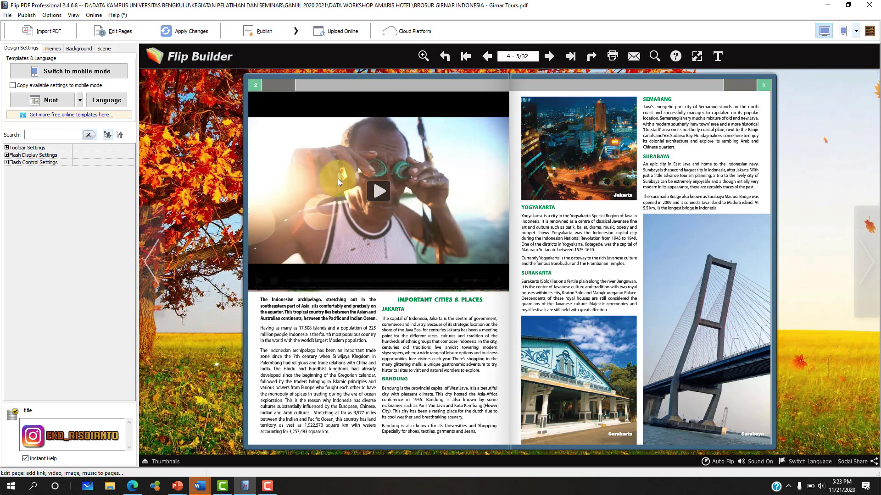
{"action": "left_click", "coordinate": [275, 431]}
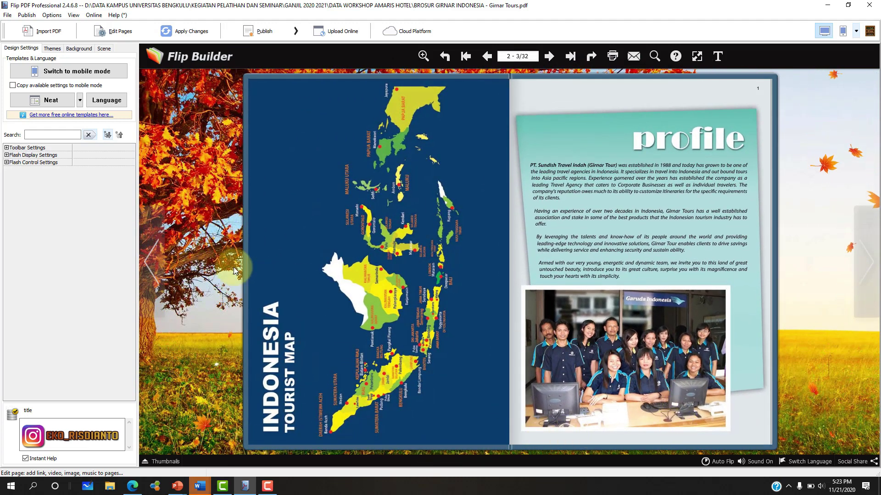
{"action": "left_click", "coordinate": [147, 265]}
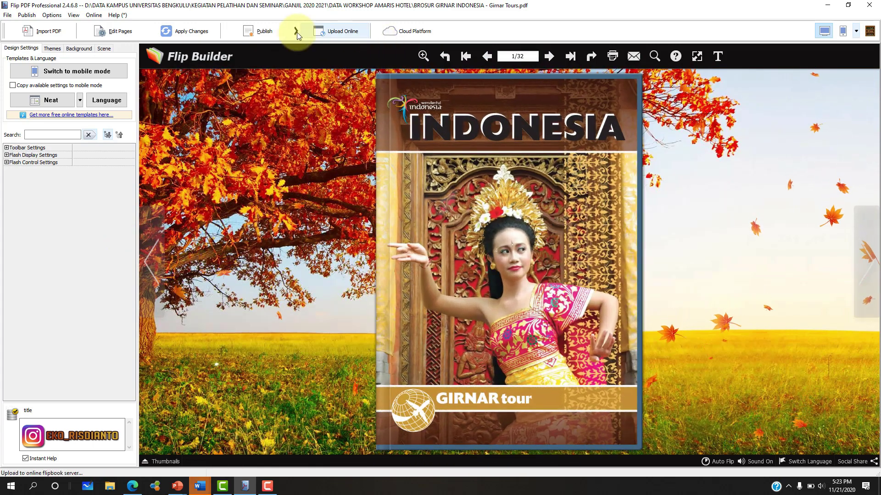
Bring up the publish output options for the book
{"action": "left_click", "coordinate": [296, 30]}
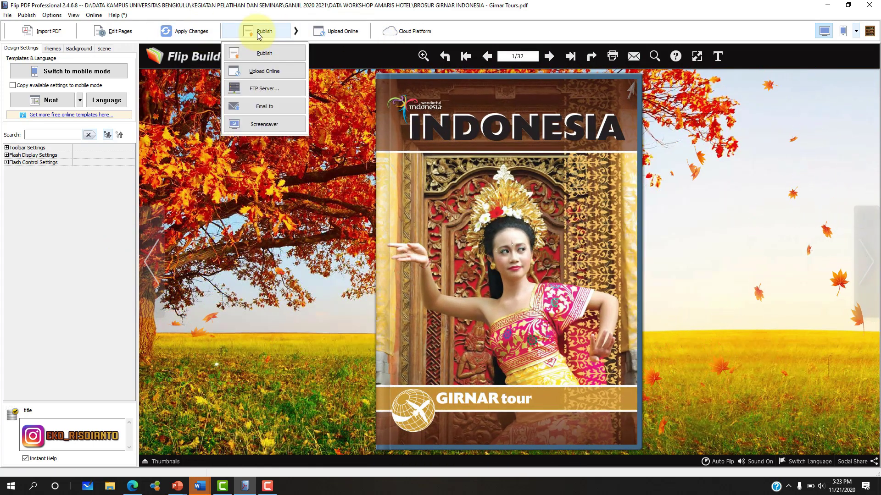
{"action": "mouse_move", "coordinate": [262, 29]}
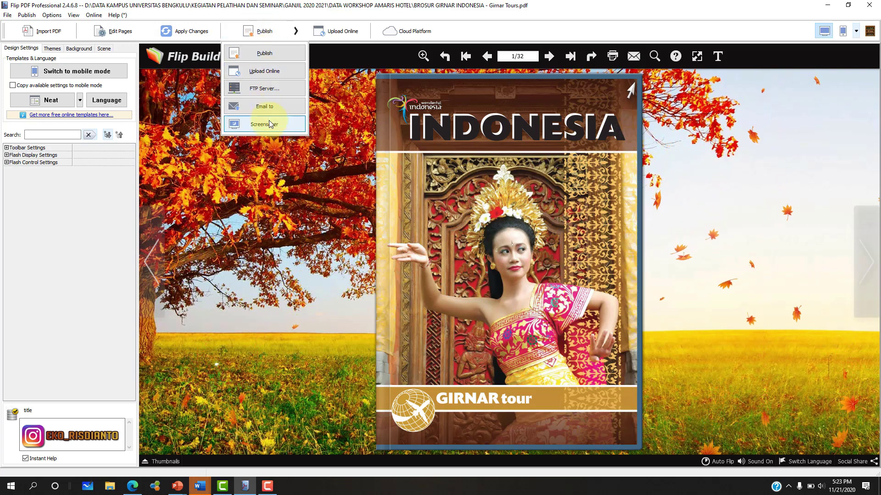
{"action": "left_click", "coordinate": [269, 33]}
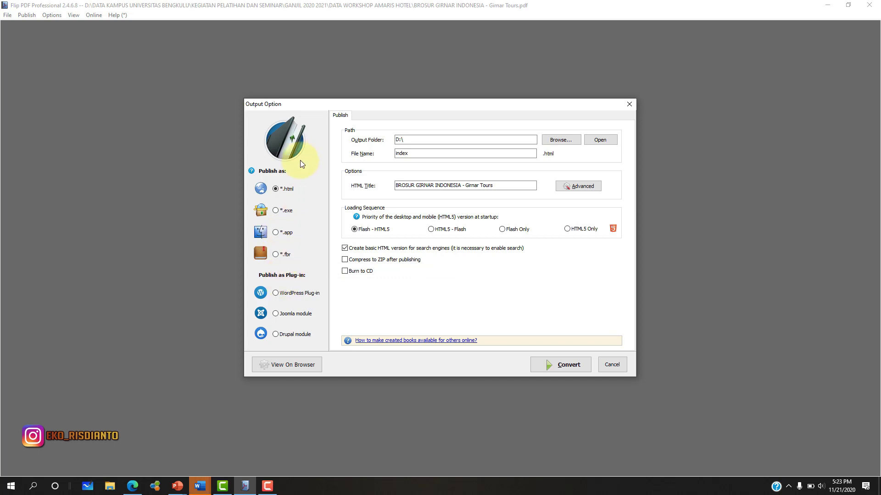
{"action": "left_click_drag", "start_coordinate": [412, 106], "coordinate": [399, 74]}
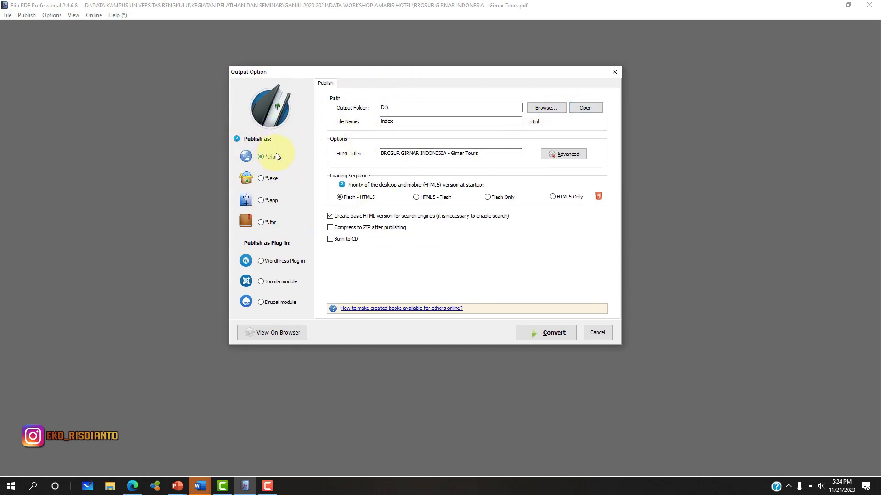
Compare the HTML, EXE and FBR publishing formats and select *.exe as the output
{"action": "left_click", "coordinate": [261, 178]}
{"action": "left_click", "coordinate": [261, 225]}
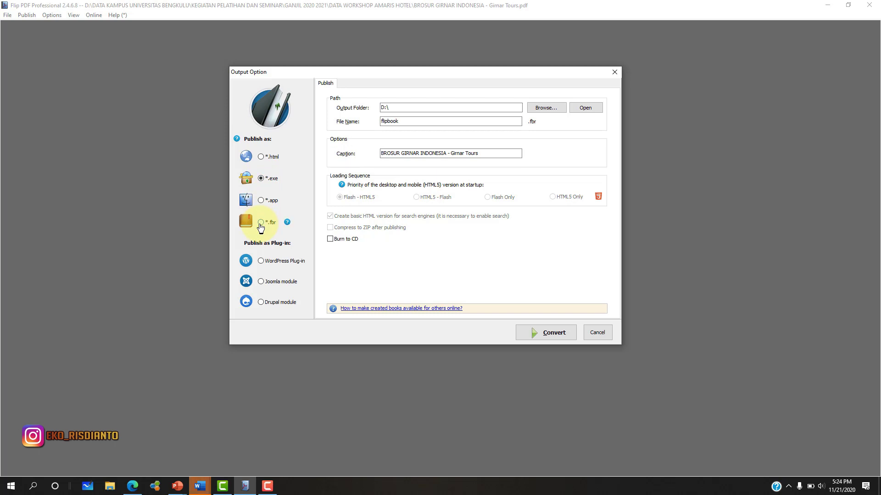
{"action": "left_click", "coordinate": [261, 179]}
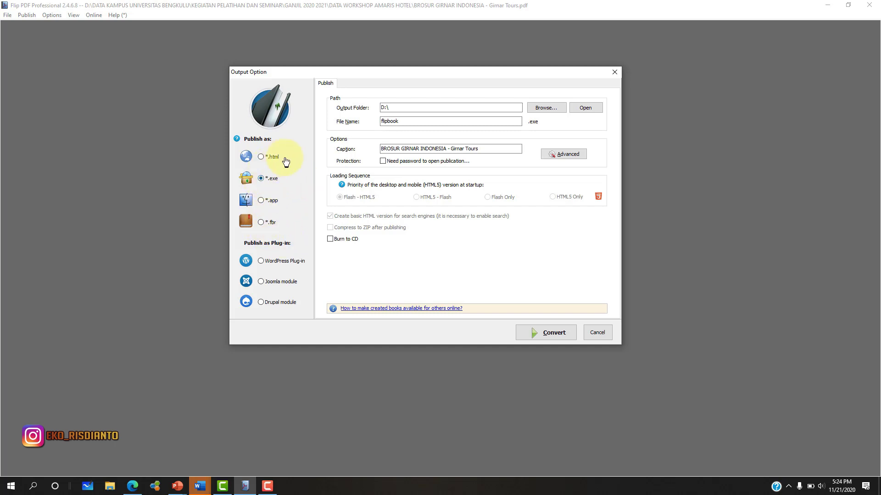
{"action": "left_click", "coordinate": [261, 157]}
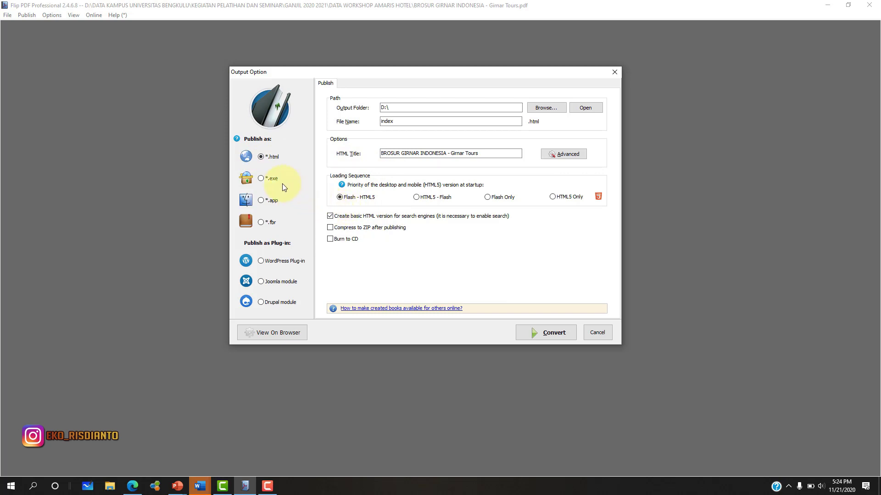
{"action": "left_click", "coordinate": [261, 179]}
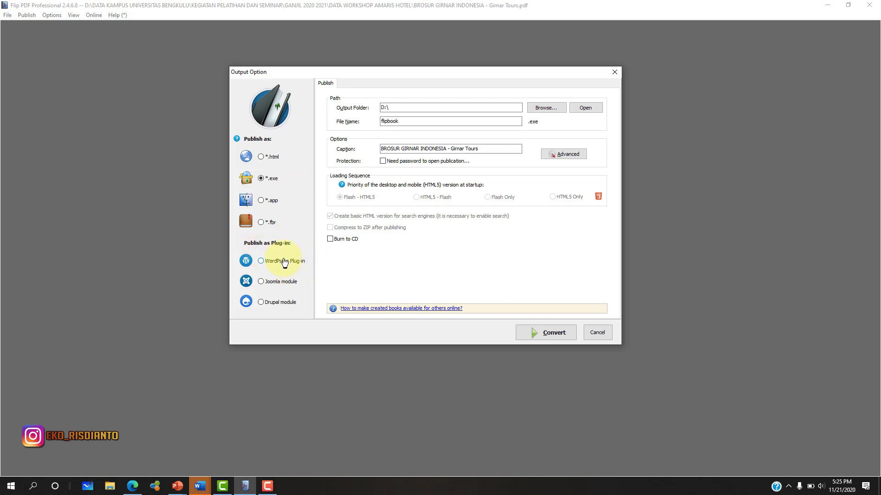
Name the output file Wonderfull_indoenesia and set its caption to Wonderfull indonesia, keeping D:\ as the output folder
{"action": "left_click", "coordinate": [403, 108]}
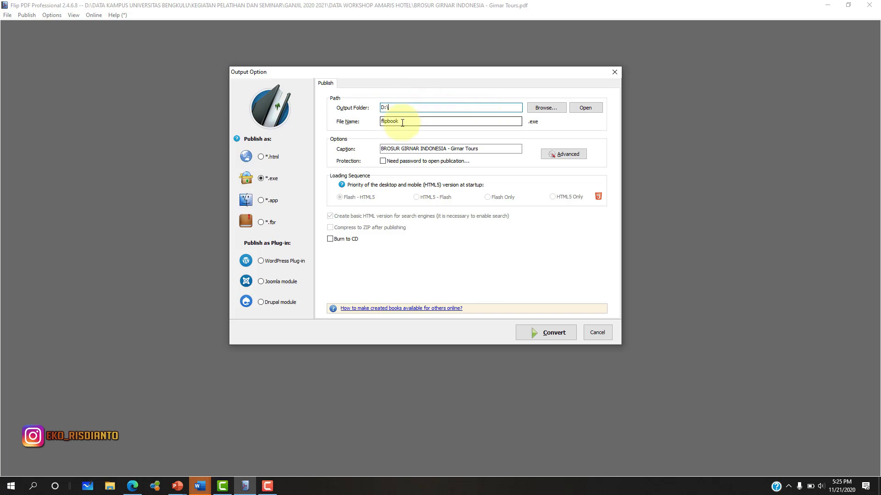
{"action": "key", "text": "Tab"}
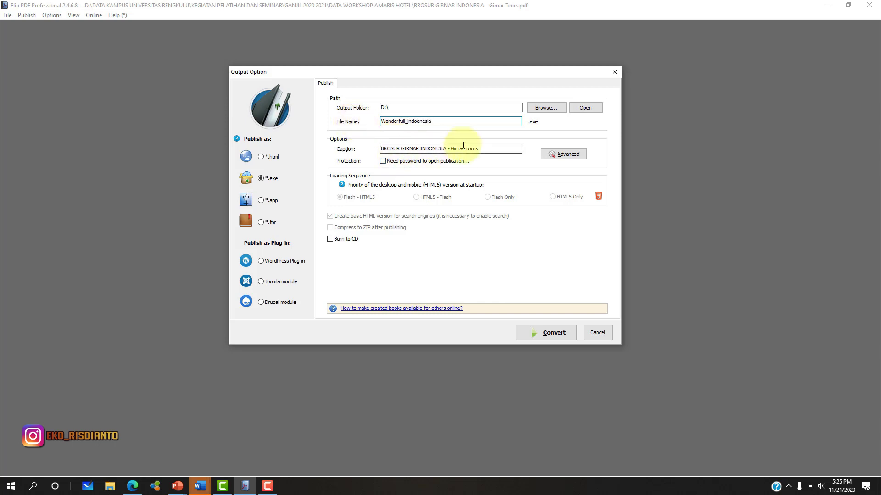
{"action": "left_click_drag", "start_coordinate": [484, 149], "coordinate": [355, 148]}
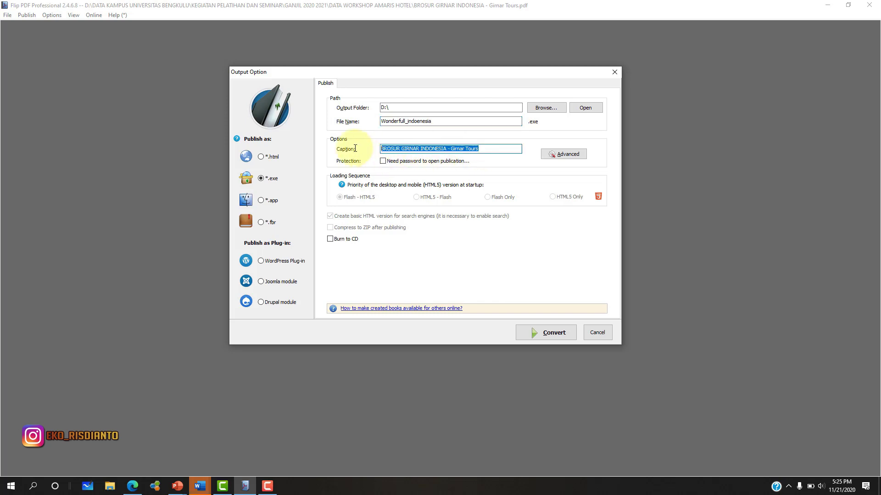
{"action": "type", "text": "Wonderfull indonesia"}
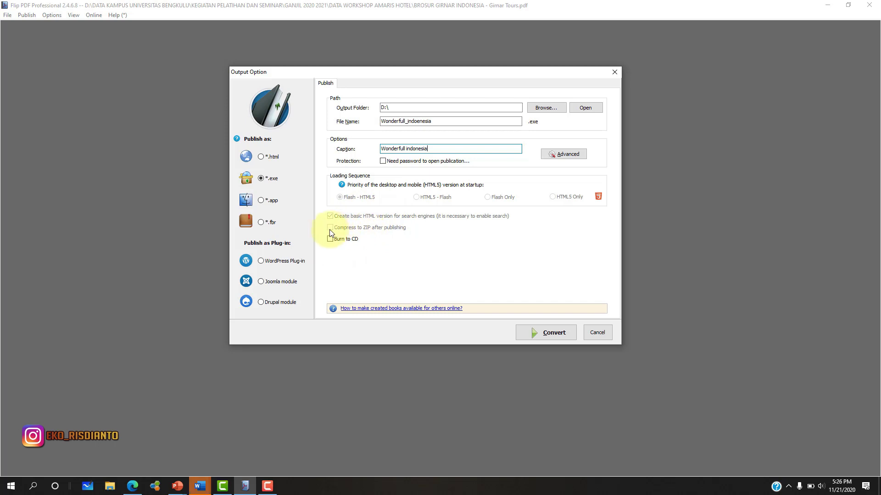
Compare the publishing options of the HTML output with those of the EXE output and return to *.exe
{"action": "left_click", "coordinate": [261, 158]}
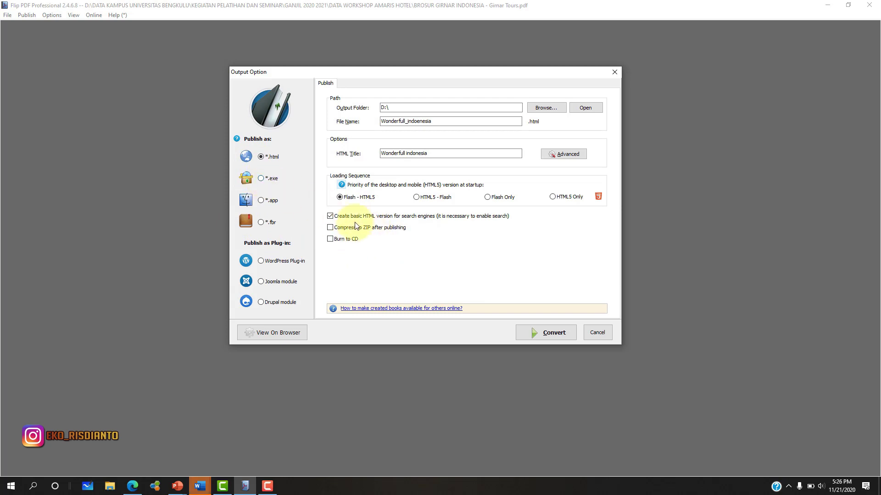
{"action": "left_click", "coordinate": [266, 182]}
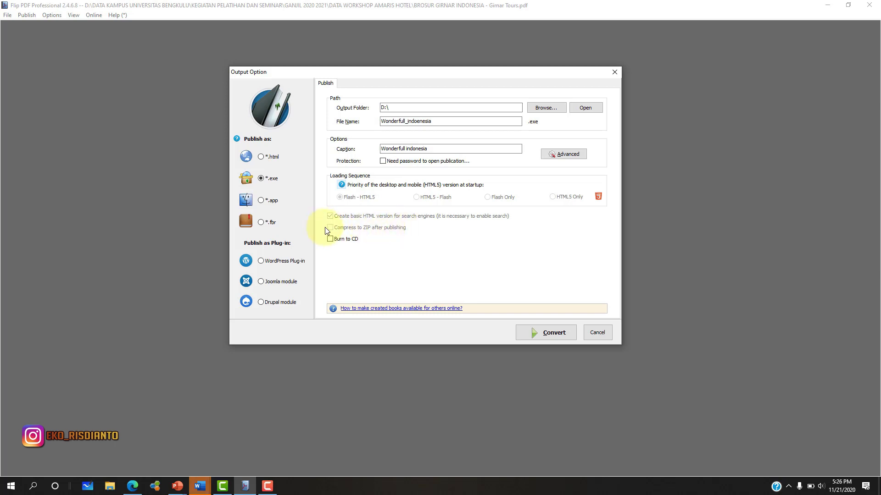
{"action": "left_click", "coordinate": [261, 158]}
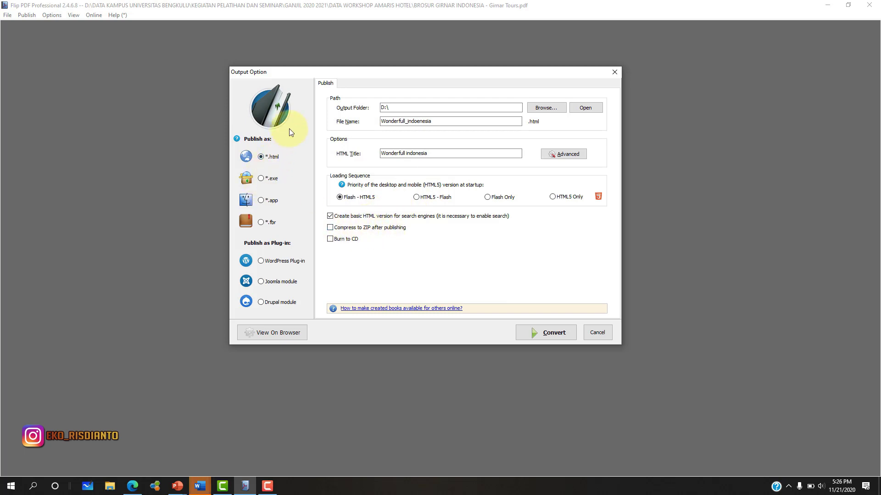
{"action": "left_click", "coordinate": [261, 180]}
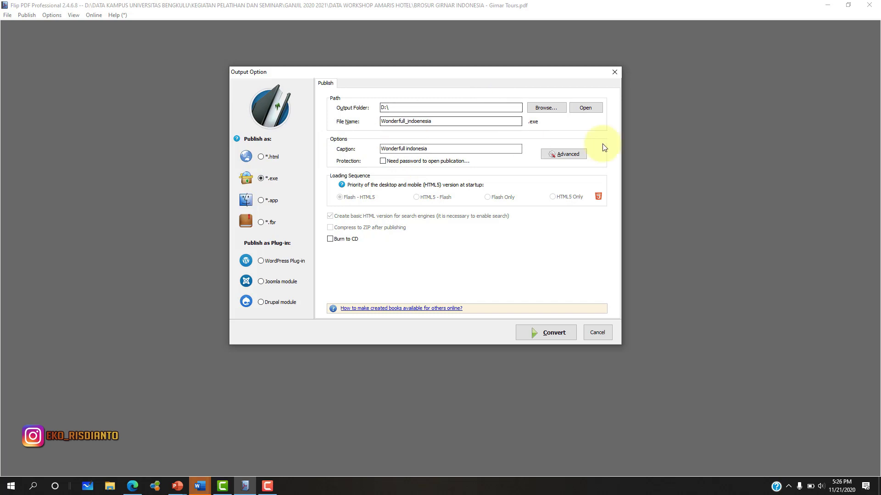
Look at the password protection settings, cancel them, and leave the publication's password requirement off
{"action": "left_click", "coordinate": [382, 161]}
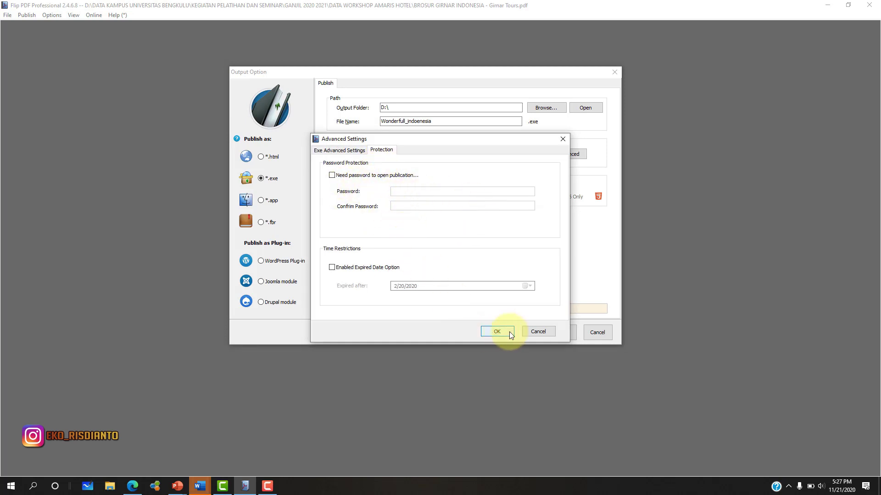
{"action": "left_click", "coordinate": [540, 332]}
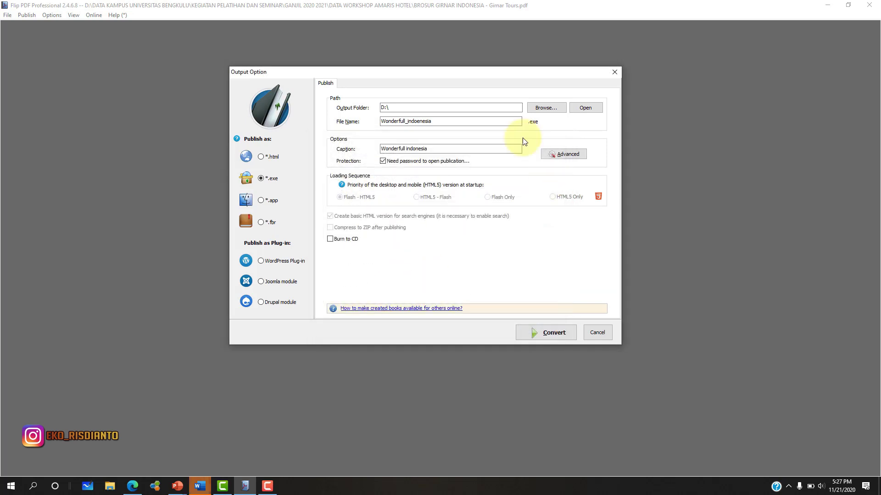
{"action": "left_click", "coordinate": [383, 162]}
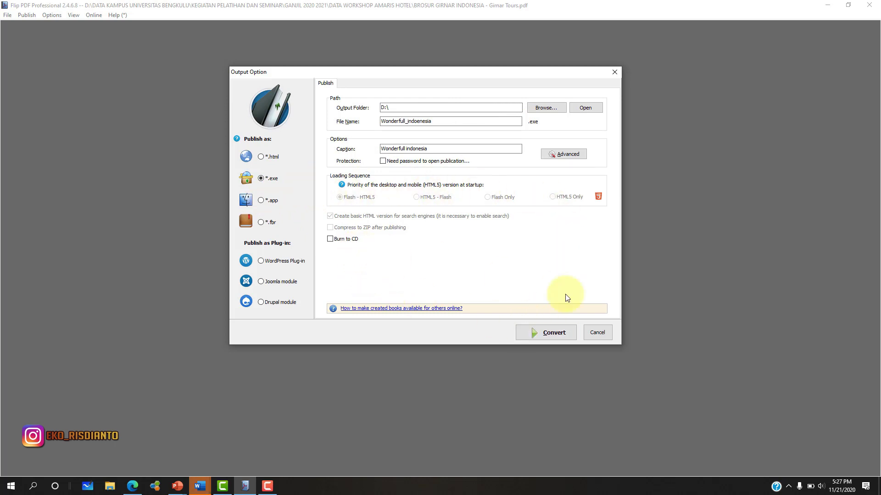
Convert the book into the Wonderfull_indoenesia executable on drive D:
{"action": "left_click", "coordinate": [554, 334]}
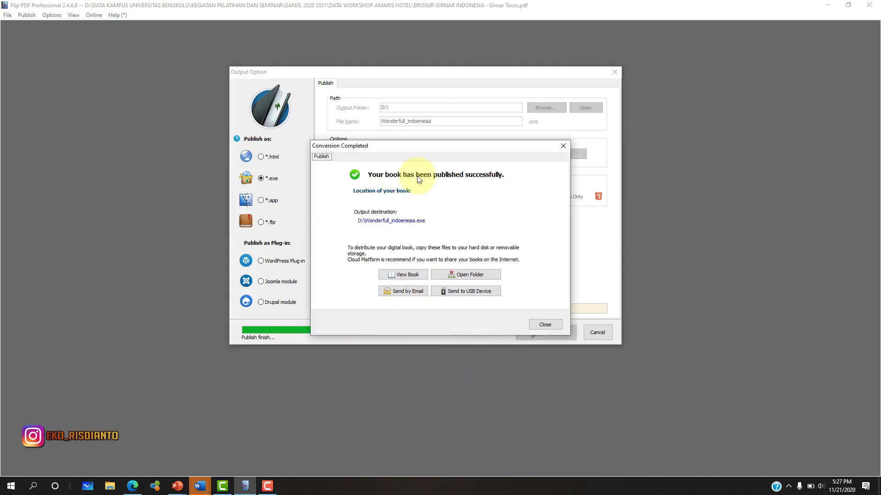
{"action": "left_click_drag", "start_coordinate": [464, 152], "coordinate": [468, 119]}
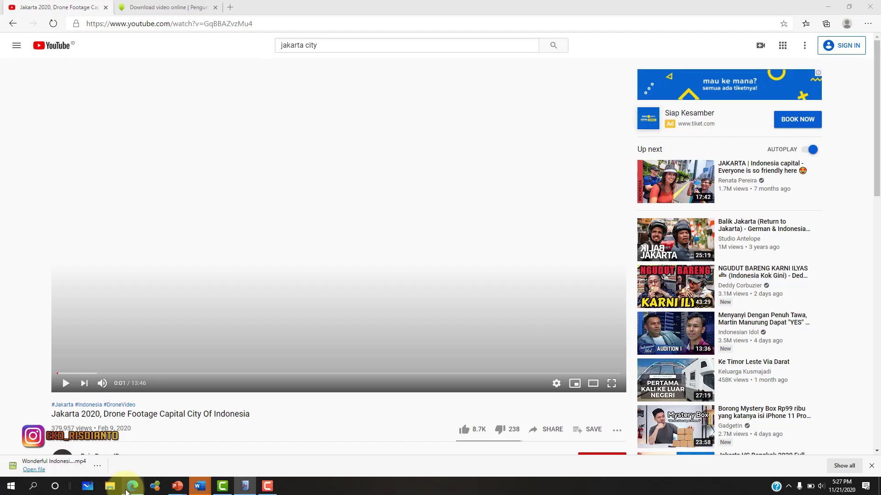
Switch to File Explorer, maximize its window, and open the DATA (D:) drive
{"action": "left_click", "coordinate": [132, 486]}
{"action": "left_click", "coordinate": [108, 487]}
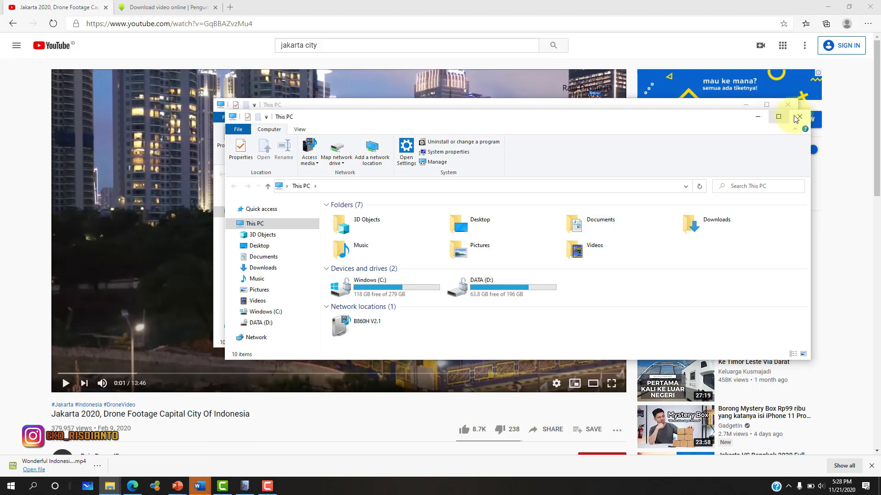
{"action": "left_click", "coordinate": [766, 105]}
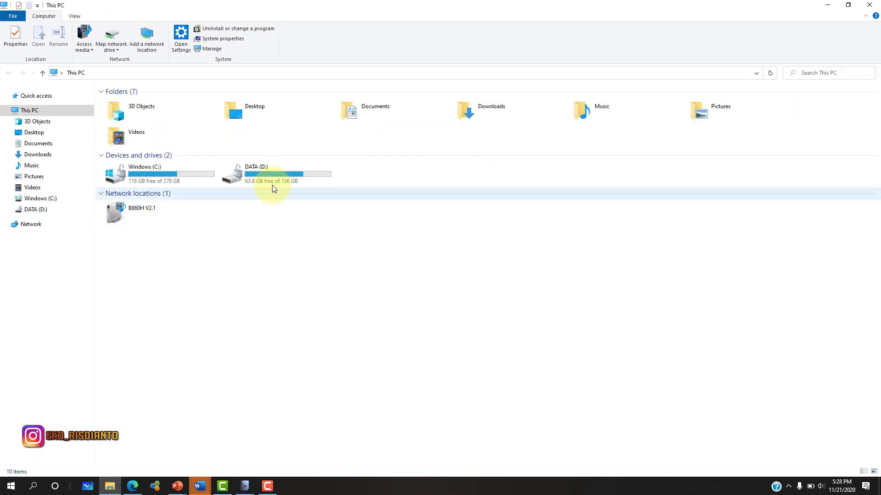
{"action": "left_click", "coordinate": [270, 173]}
{"action": "double_click", "coordinate": [270, 172]}
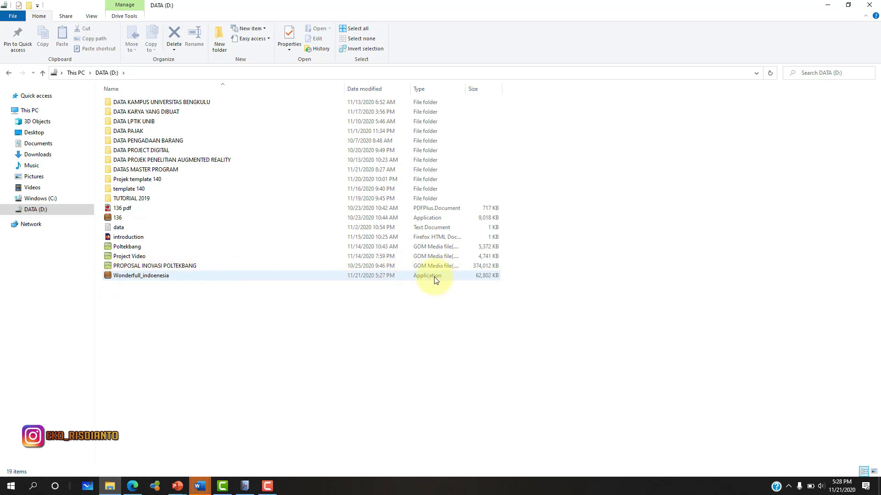
Launch the published Wonderfull_indoenesia application, clear the other windows away, and flip the book to pages 2-3
{"action": "left_click", "coordinate": [147, 281]}
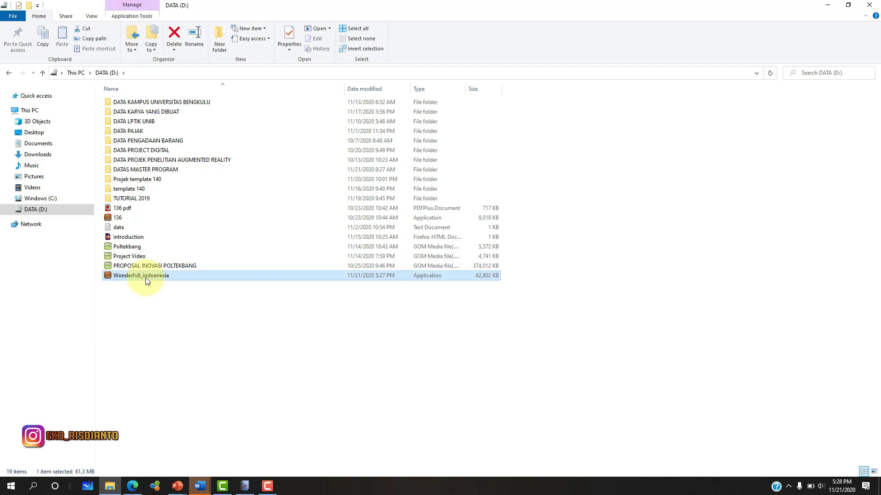
{"action": "left_click", "coordinate": [831, 5]}
{"action": "left_click", "coordinate": [828, 5]}
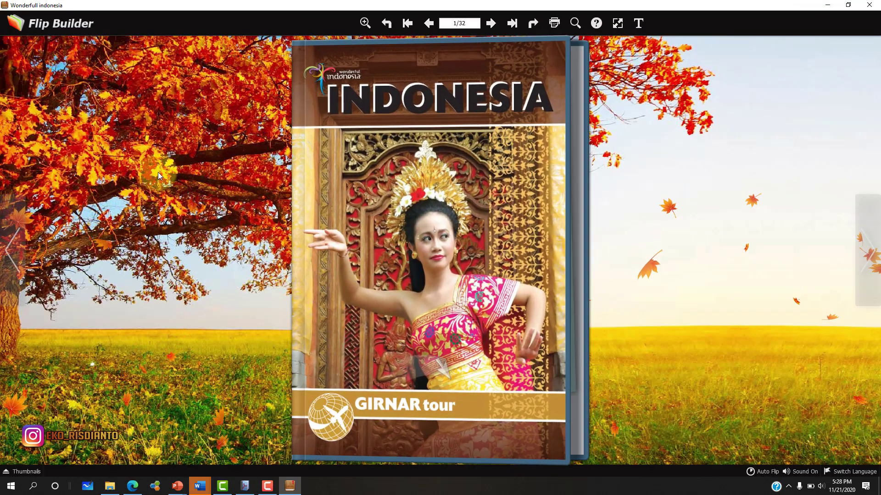
{"action": "left_click", "coordinate": [568, 446]}
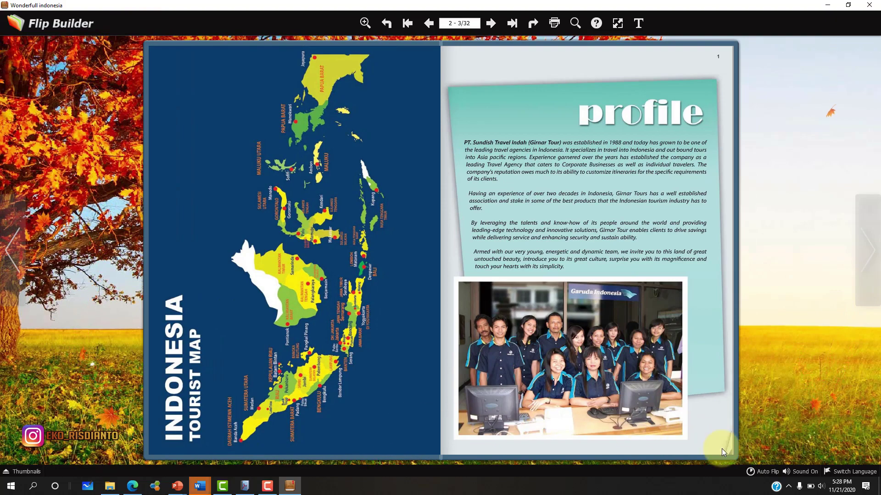
Test the page-turn effect by flipping the published book forward to pages 4-5 and back to the front cover
{"action": "left_click", "coordinate": [466, 400]}
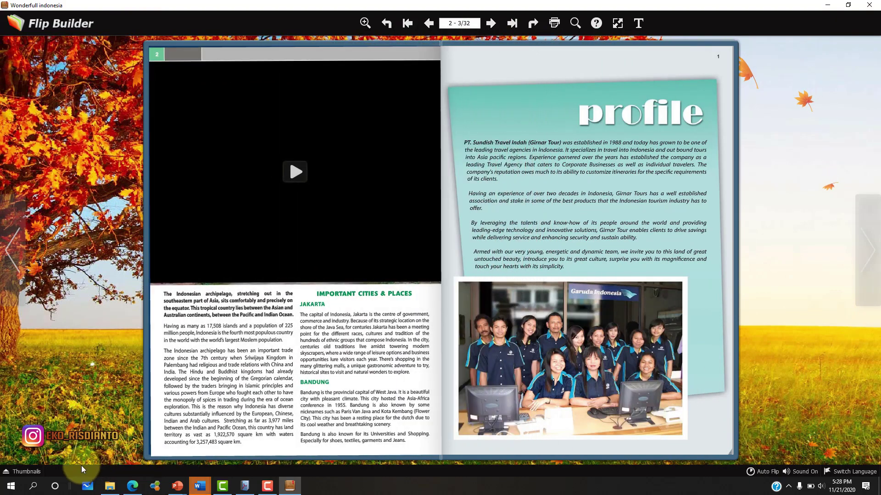
{"action": "left_click_drag", "start_coordinate": [293, 431], "coordinate": [285, 448]}
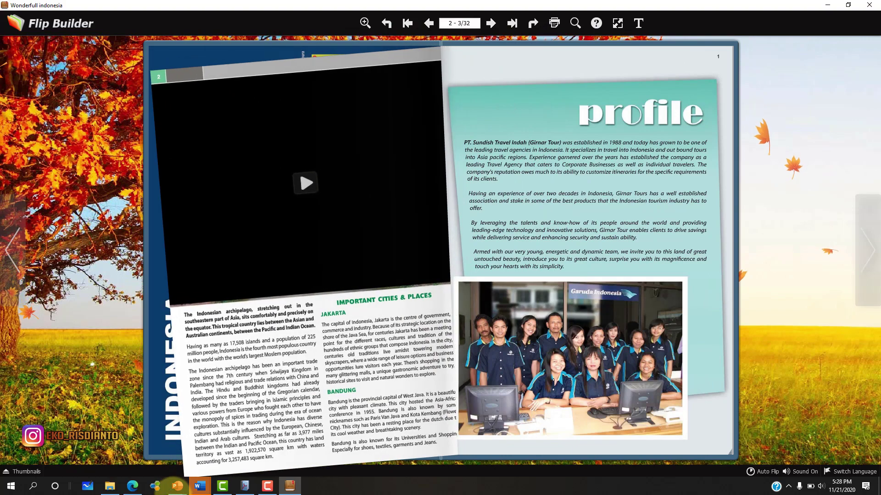
{"action": "left_click_drag", "start_coordinate": [292, 164], "coordinate": [94, 372]}
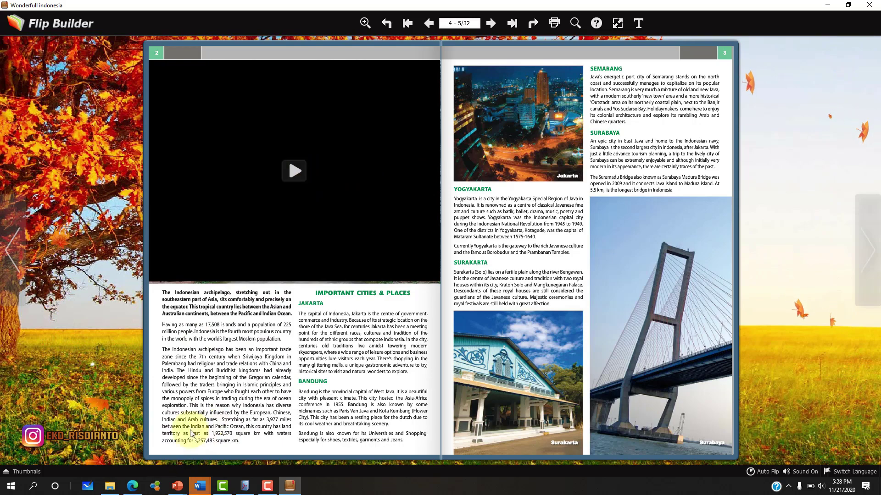
{"action": "left_click", "coordinate": [289, 159]}
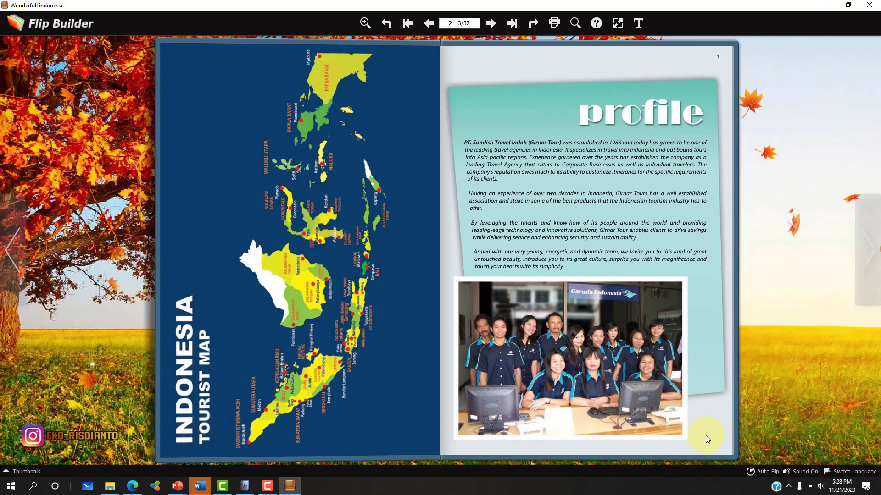
{"action": "left_click", "coordinate": [814, 436]}
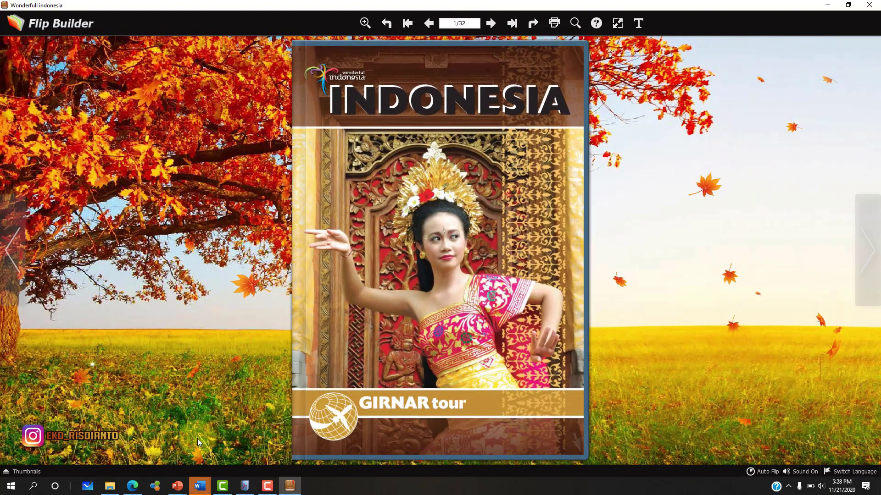
Flip from the cover to pages 4-5 and test the embedded video there by playing and pausing it
{"action": "left_click", "coordinate": [554, 438]}
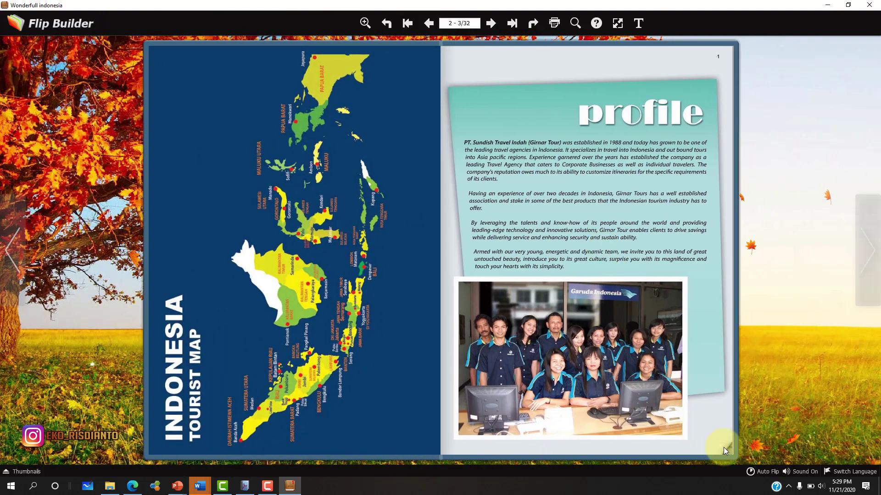
{"action": "left_click", "coordinate": [725, 450]}
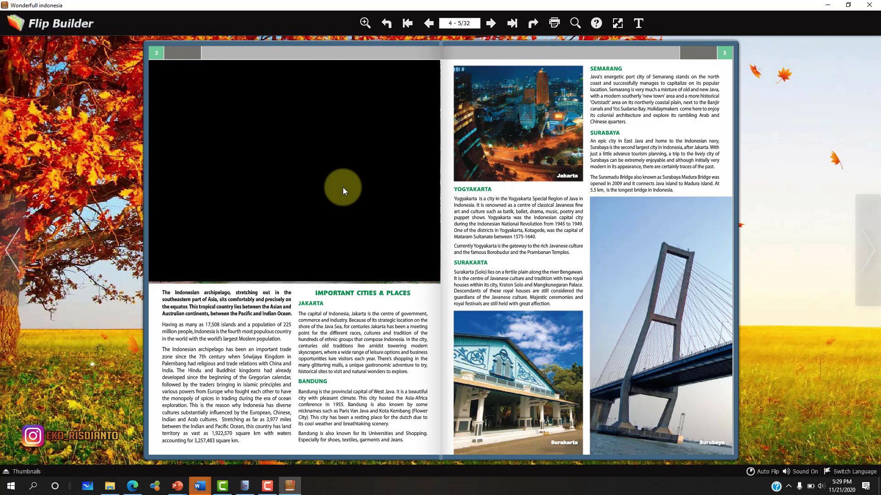
{"action": "left_click", "coordinate": [342, 188]}
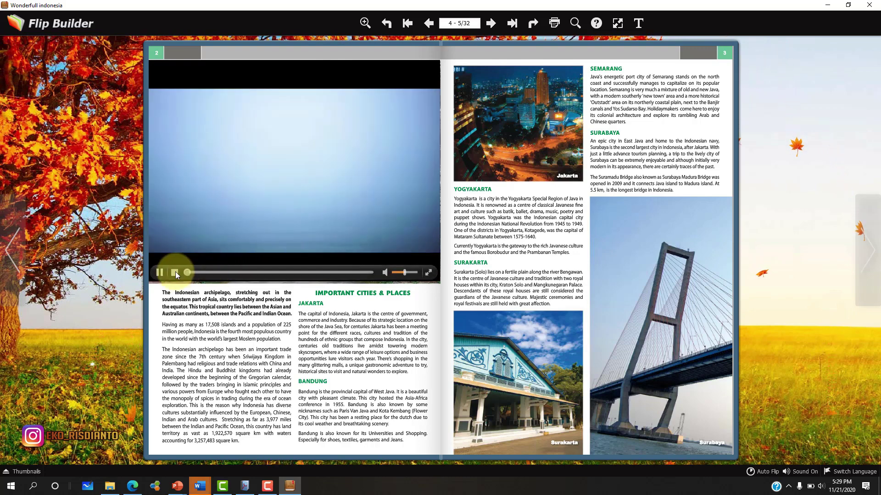
{"action": "left_click", "coordinate": [159, 273]}
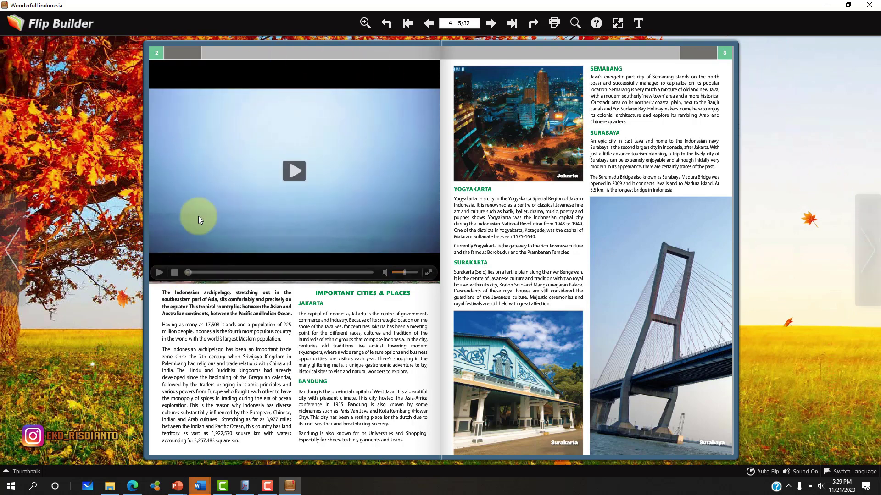